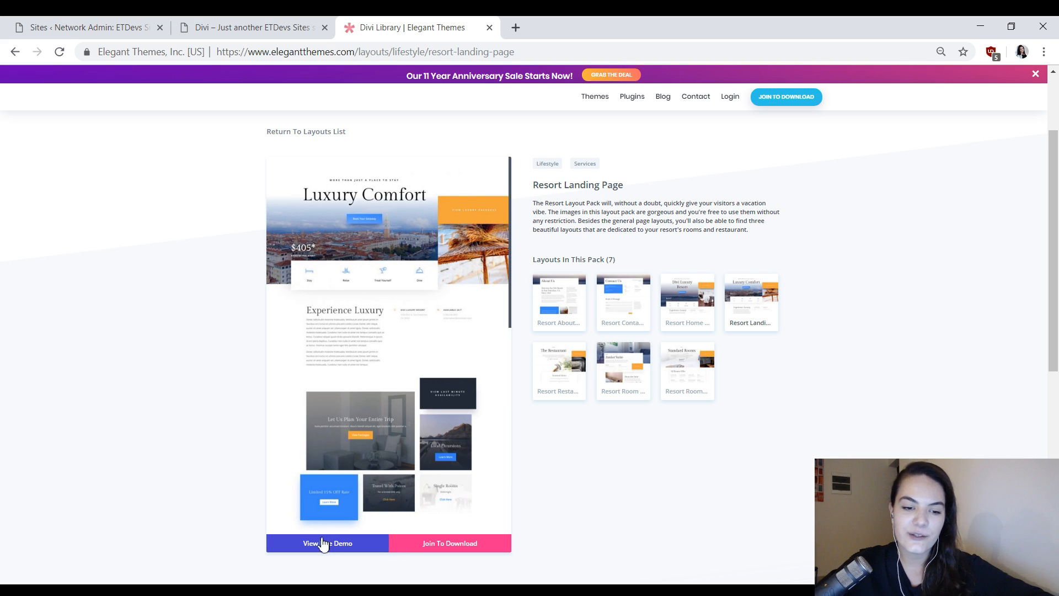
Open the live demo of the Resort Landing Page layout and look through its sections.
{"action": "left_click", "coordinate": [323, 543]}
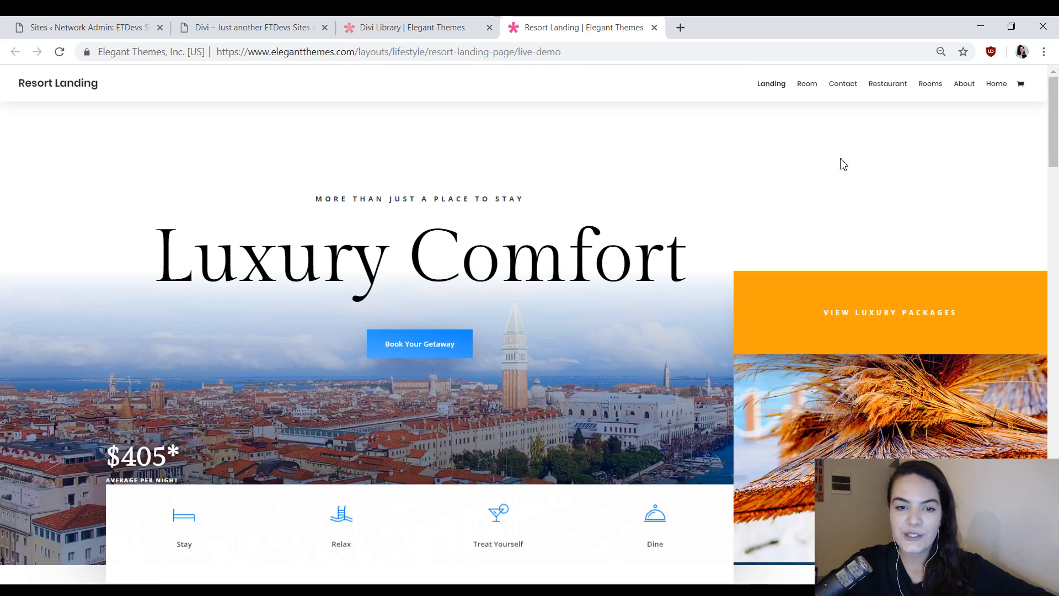
{"action": "scroll", "coordinate": [842, 164], "scroll_direction": "down", "scroll_amount": 15}
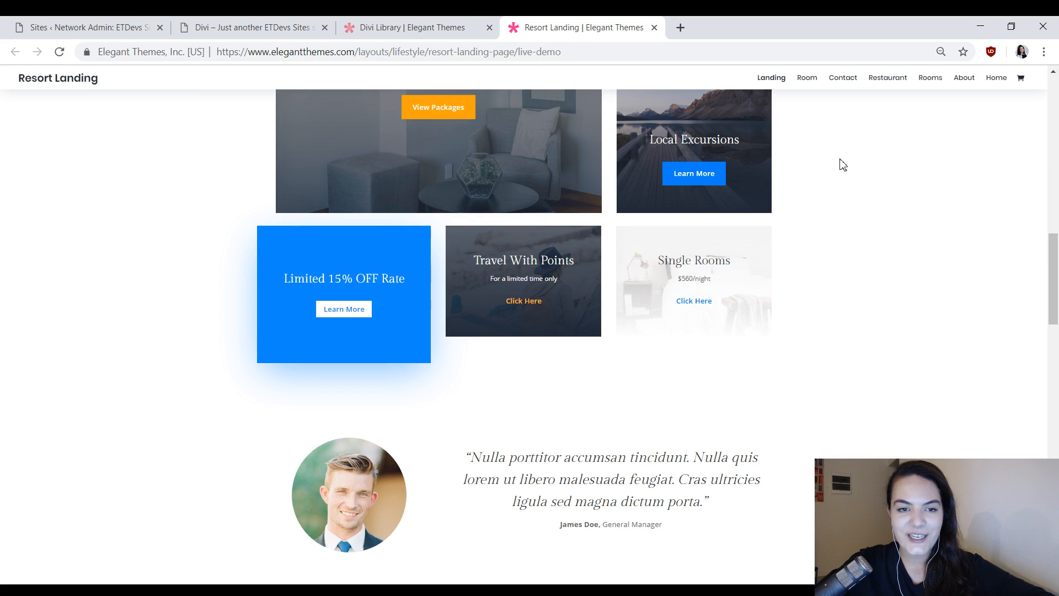
{"action": "scroll", "coordinate": [843, 164], "scroll_direction": "down", "scroll_amount": 20}
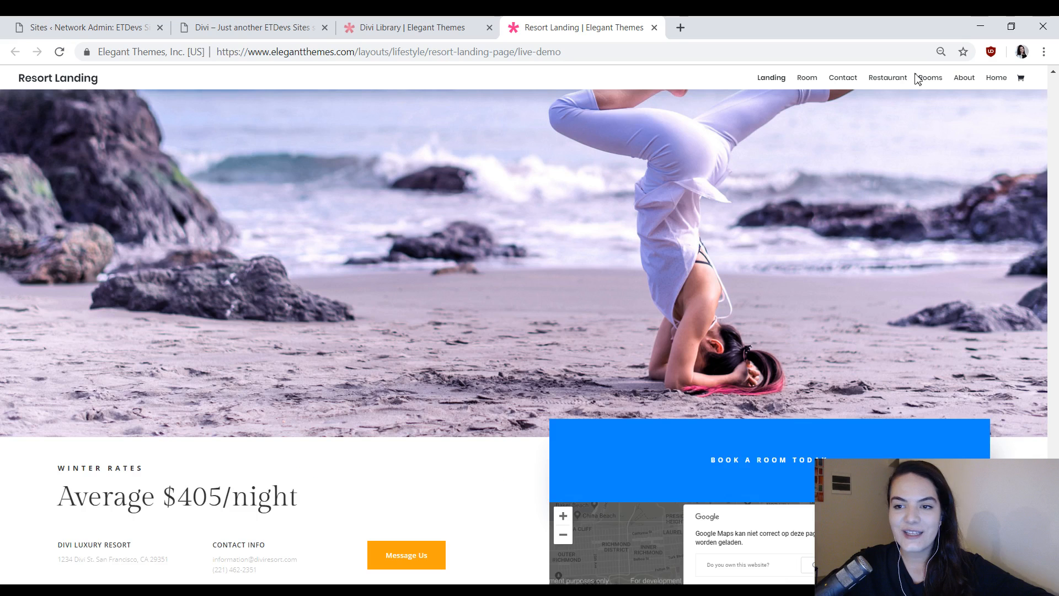
{"action": "scroll", "coordinate": [838, 223], "scroll_direction": "up", "scroll_amount": 20}
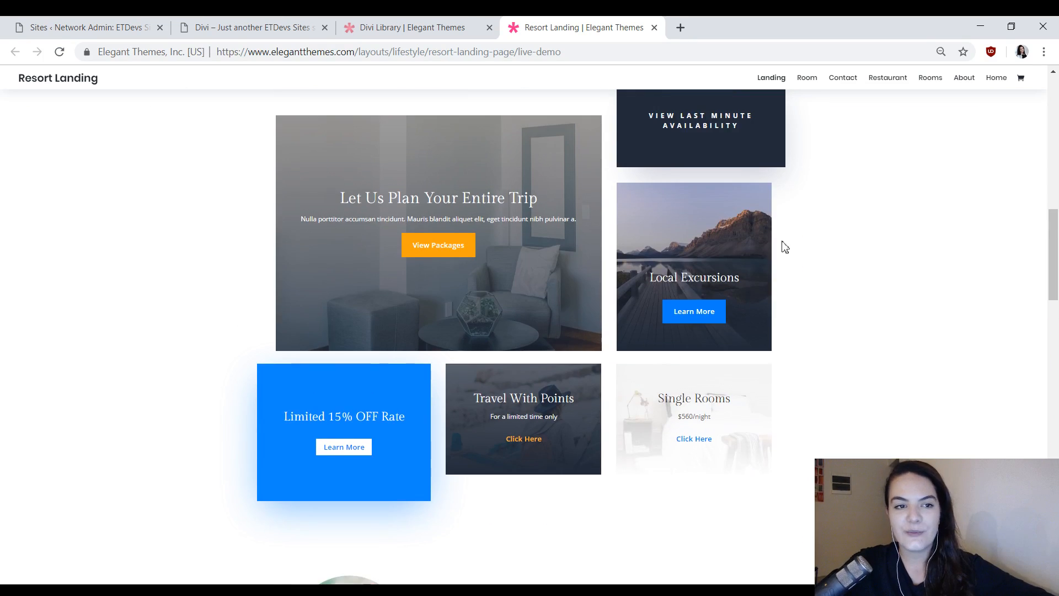
{"action": "scroll", "coordinate": [783, 244], "scroll_direction": "up", "scroll_amount": 10}
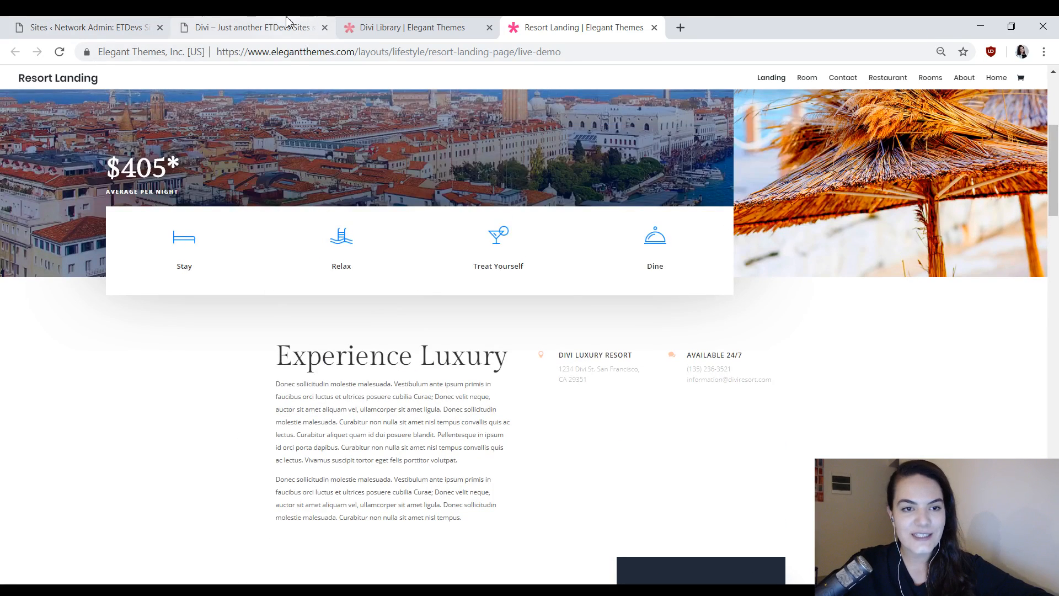
Submit an email address in the 20% OFF discount opt-in beside the Limited 15% OFF Rate box on the resort site's Outcome page.
{"action": "left_click", "coordinate": [286, 23]}
{"action": "scroll", "coordinate": [816, 260], "scroll_direction": "up", "scroll_amount": 15}
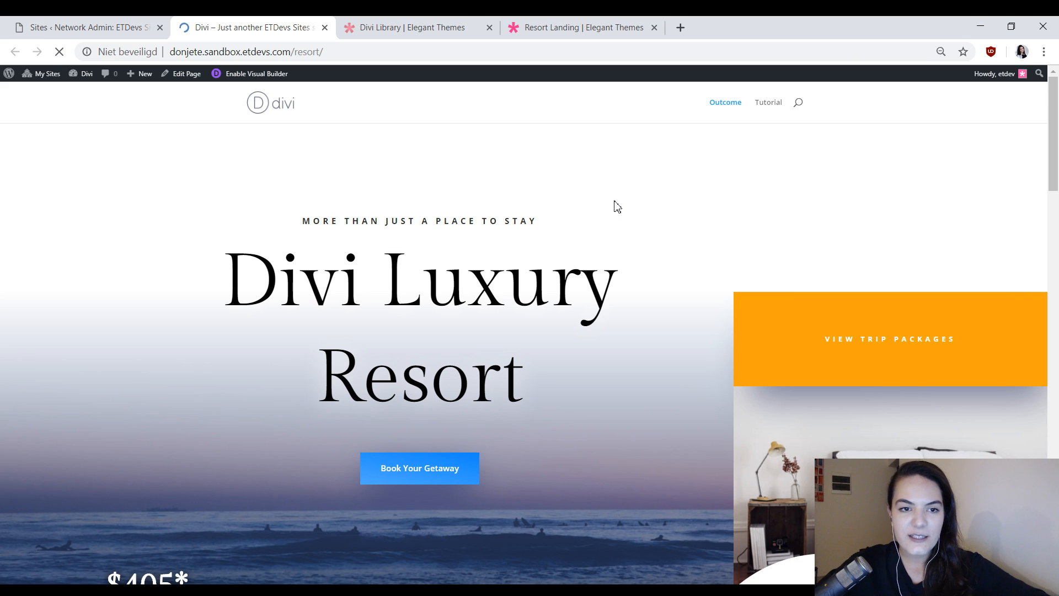
{"action": "scroll", "coordinate": [852, 180], "scroll_direction": "down", "scroll_amount": 5}
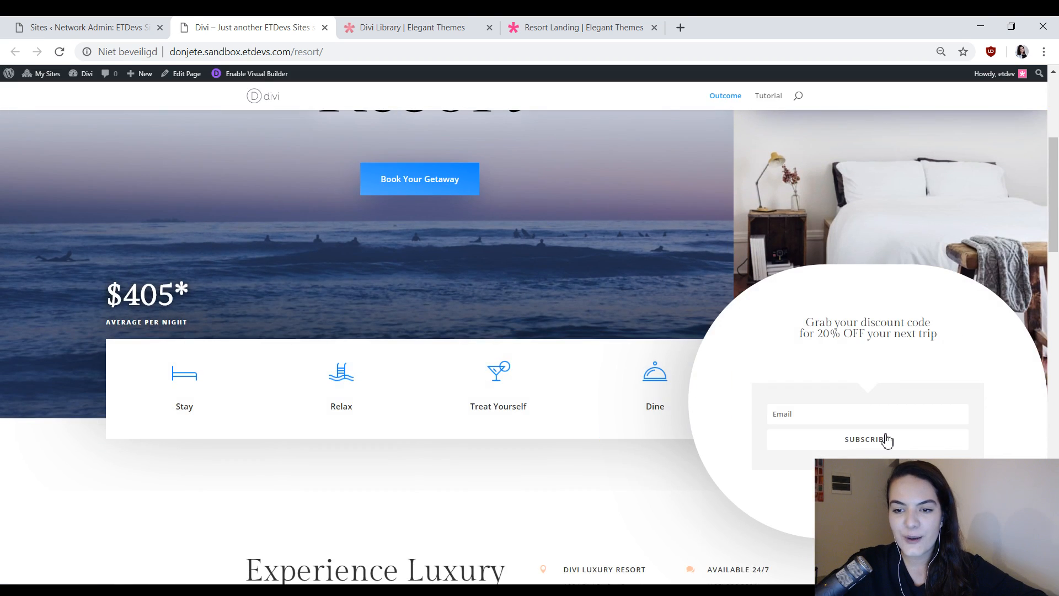
{"action": "scroll", "coordinate": [362, 258], "scroll_direction": "down", "scroll_amount": 15}
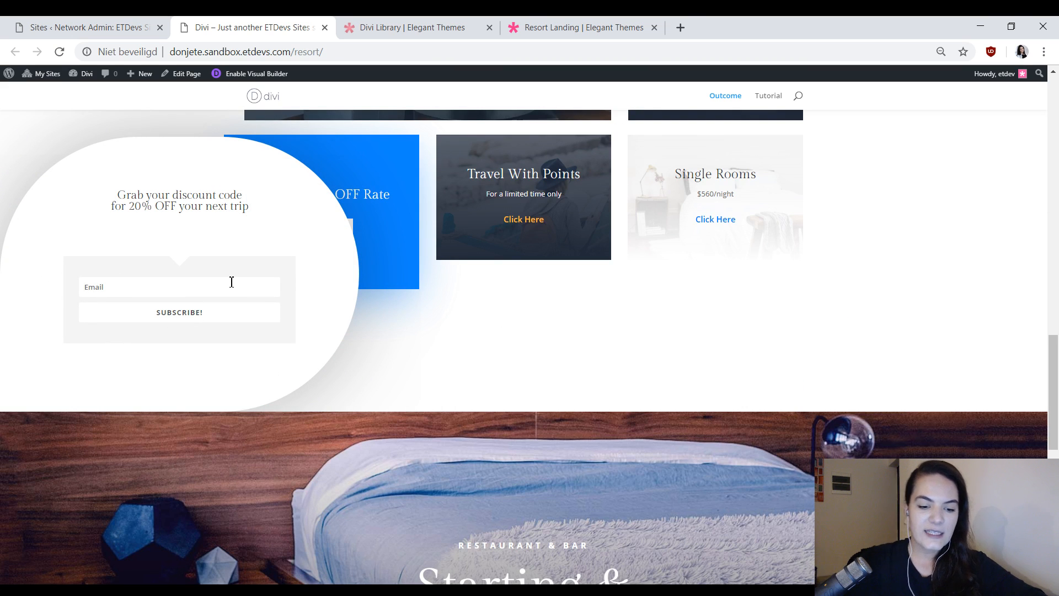
{"action": "type", "text": "test@test.com"}
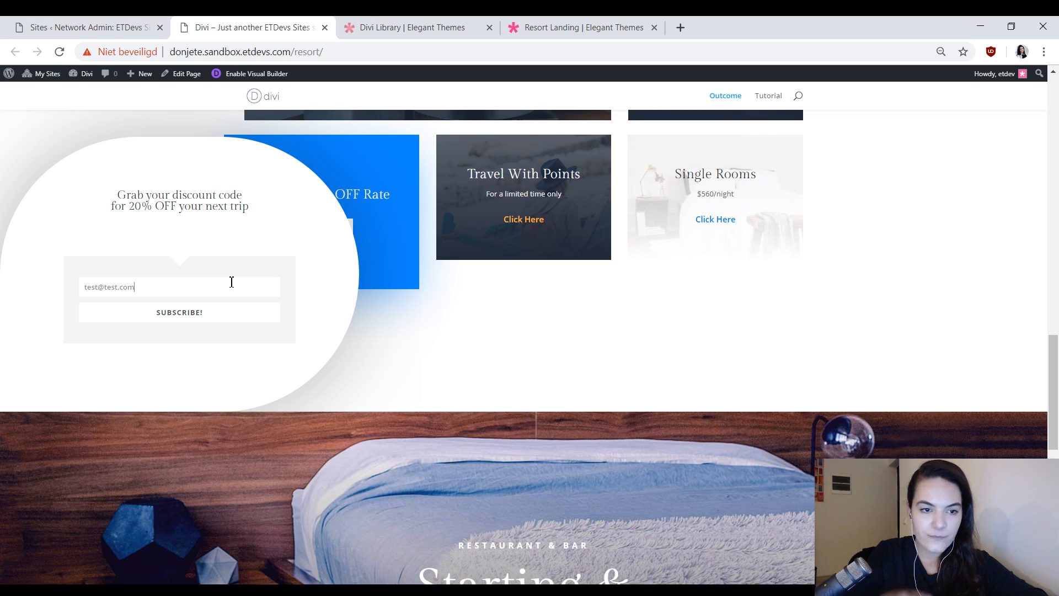
{"action": "left_click", "coordinate": [201, 316]}
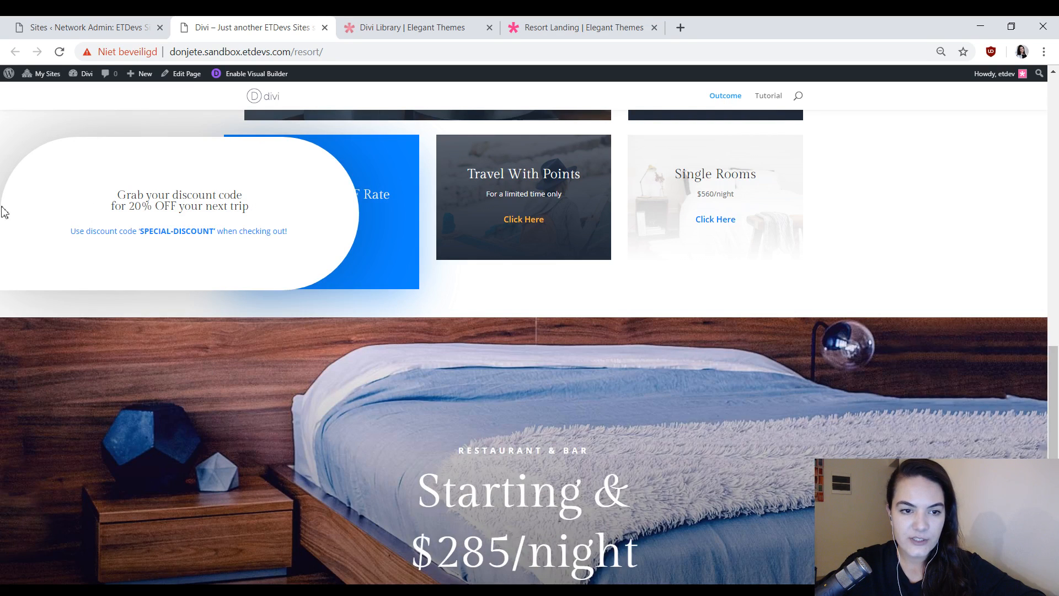
Examine the discount code message and the overlapping opt-in sections up to the start of the Outcome page.
{"action": "scroll", "coordinate": [184, 276], "scroll_direction": "up", "scroll_amount": 1}
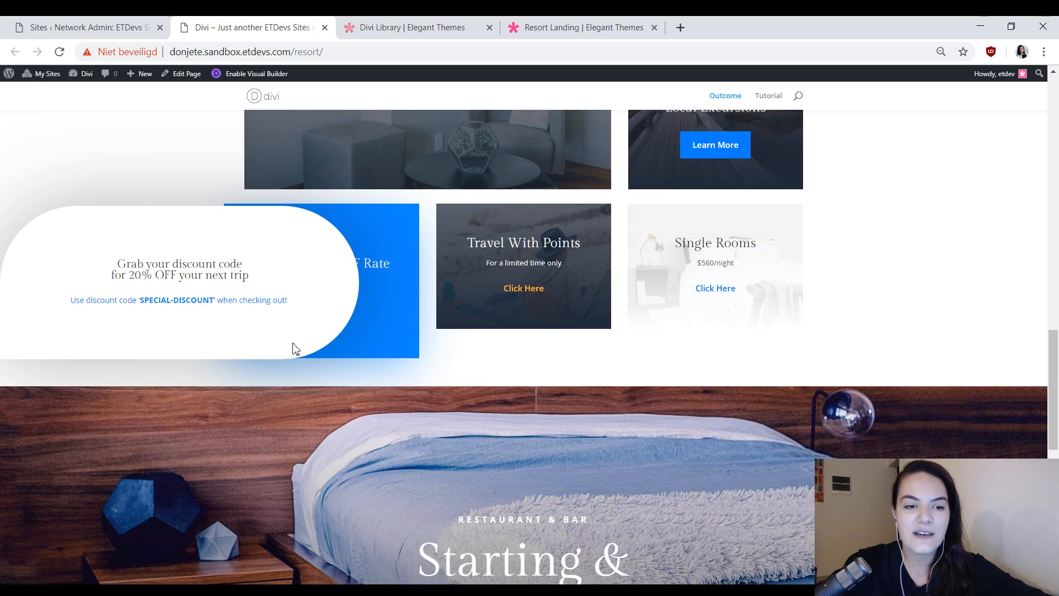
{"action": "scroll", "coordinate": [717, 388], "scroll_direction": "up", "scroll_amount": 1}
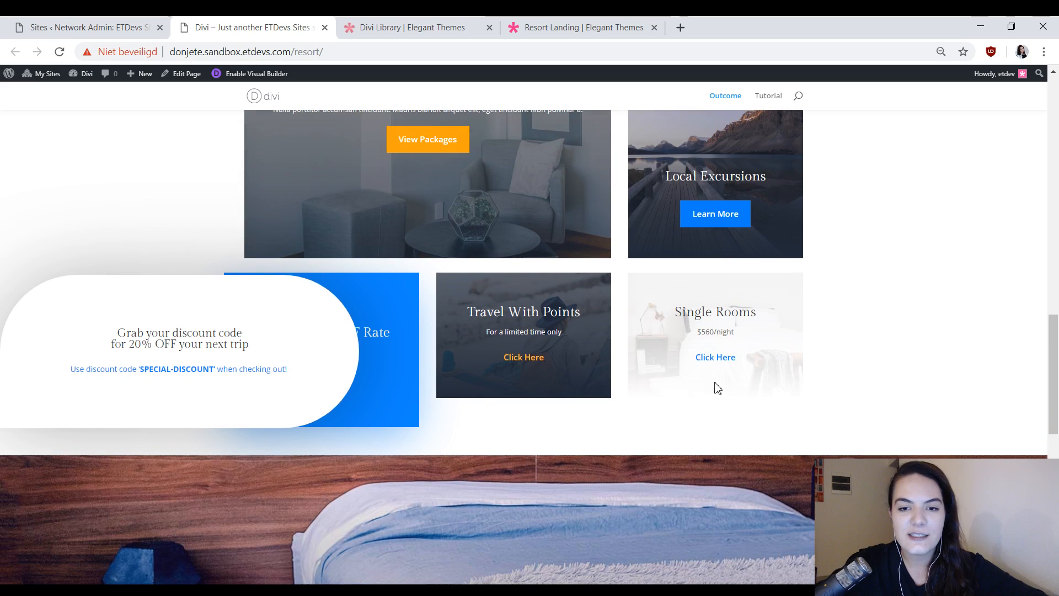
{"action": "scroll", "coordinate": [631, 331], "scroll_direction": "up", "scroll_amount": 3}
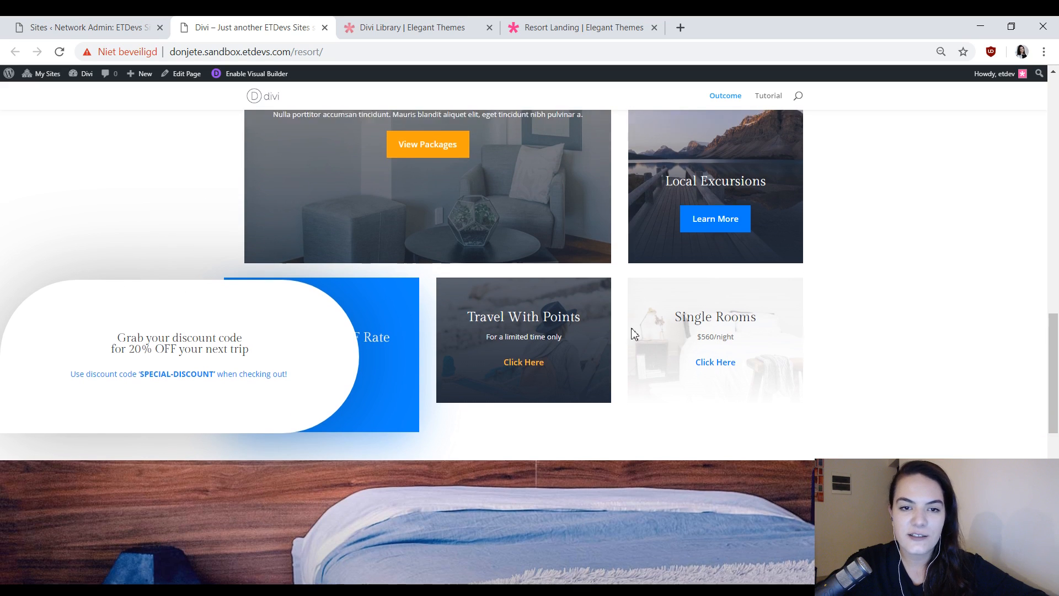
{"action": "scroll", "coordinate": [761, 314], "scroll_direction": "up", "scroll_amount": 5}
{"action": "scroll", "coordinate": [938, 320], "scroll_direction": "up", "scroll_amount": 5}
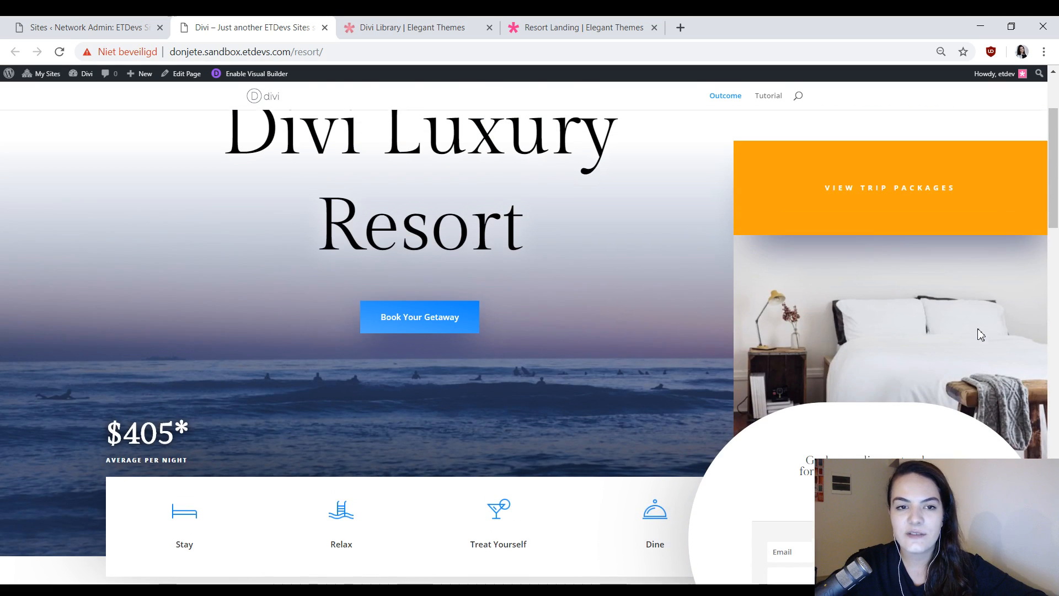
{"action": "scroll", "coordinate": [606, 299], "scroll_direction": "up", "scroll_amount": 3}
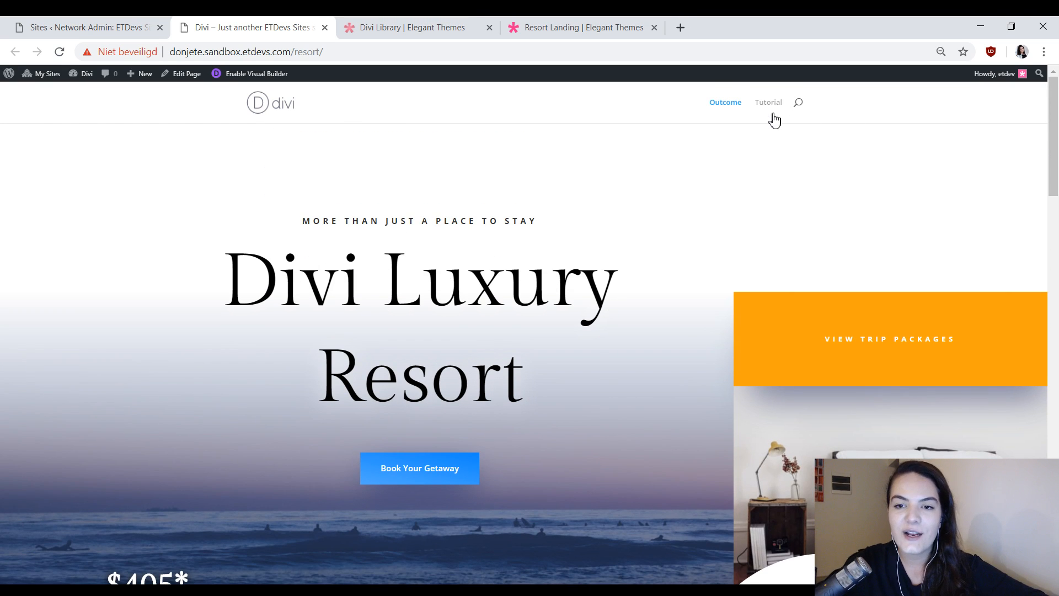
Return to the resort live demo and open its Home page layout.
{"action": "left_click", "coordinate": [606, 24]}
{"action": "scroll", "coordinate": [485, 320], "scroll_direction": "up", "scroll_amount": 5}
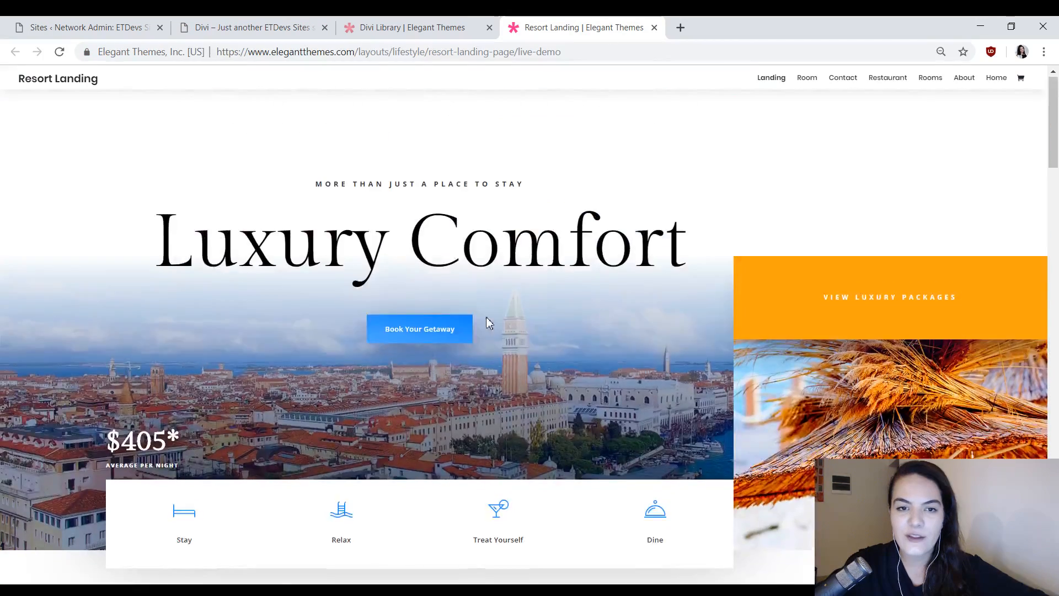
{"action": "left_click", "coordinate": [991, 86]}
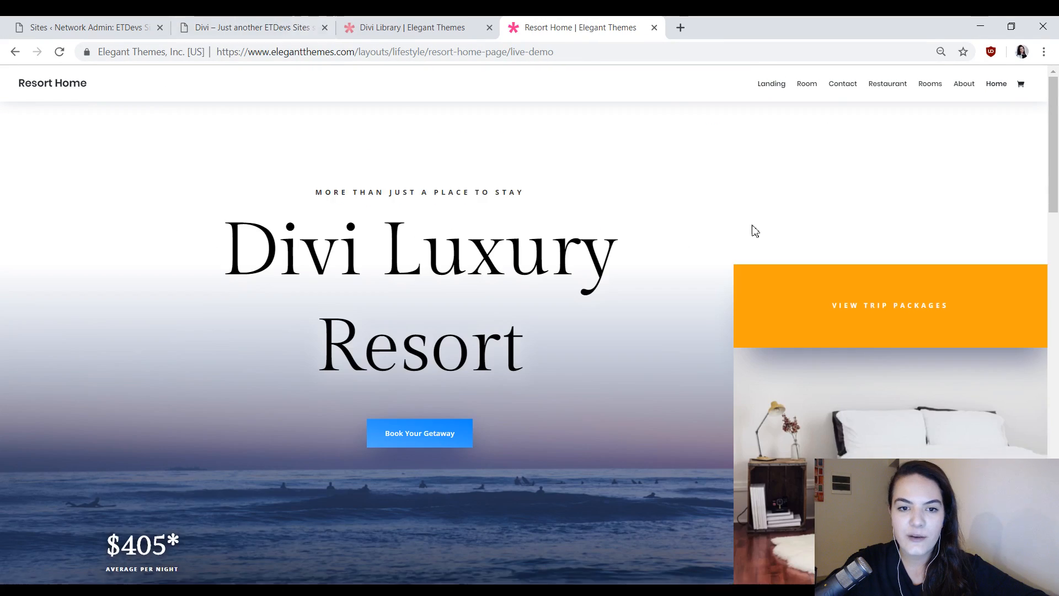
Open the Tutorial page of the Divi resort site.
{"action": "left_click", "coordinate": [226, 25]}
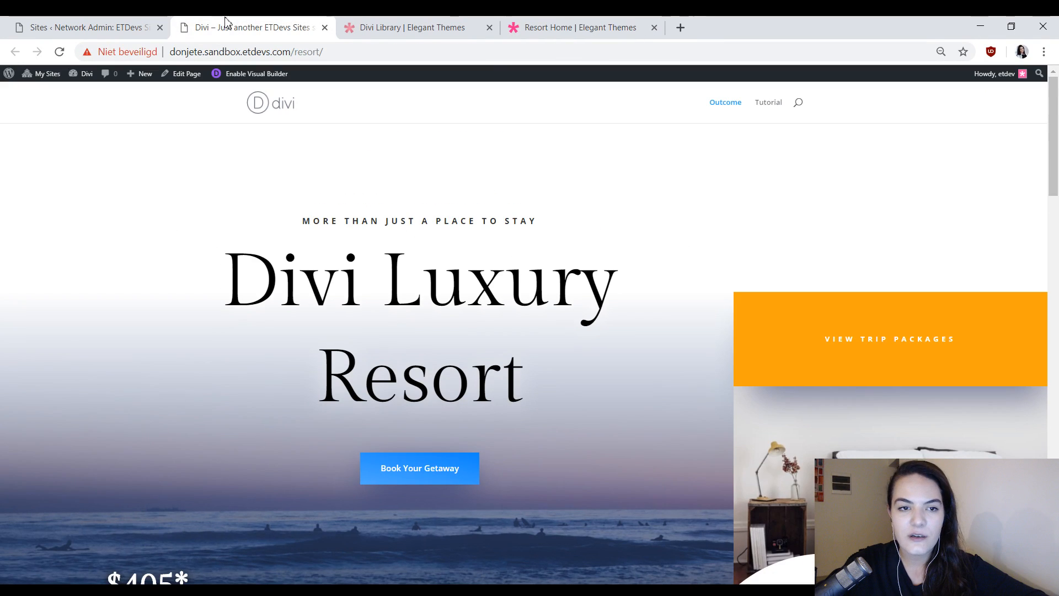
{"action": "left_click", "coordinate": [758, 107]}
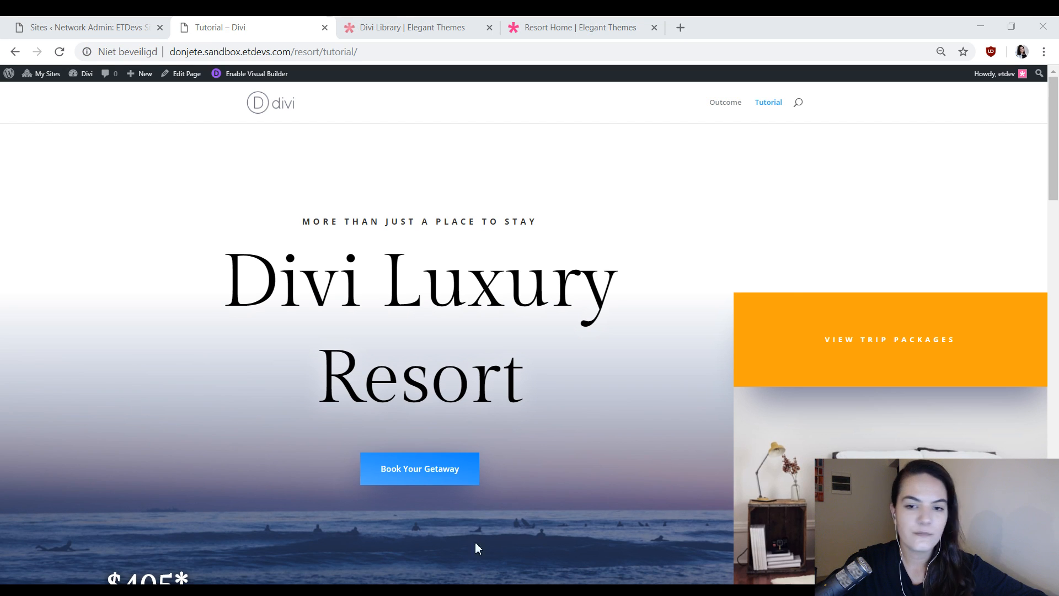
{"action": "left_click", "coordinate": [122, 25]}
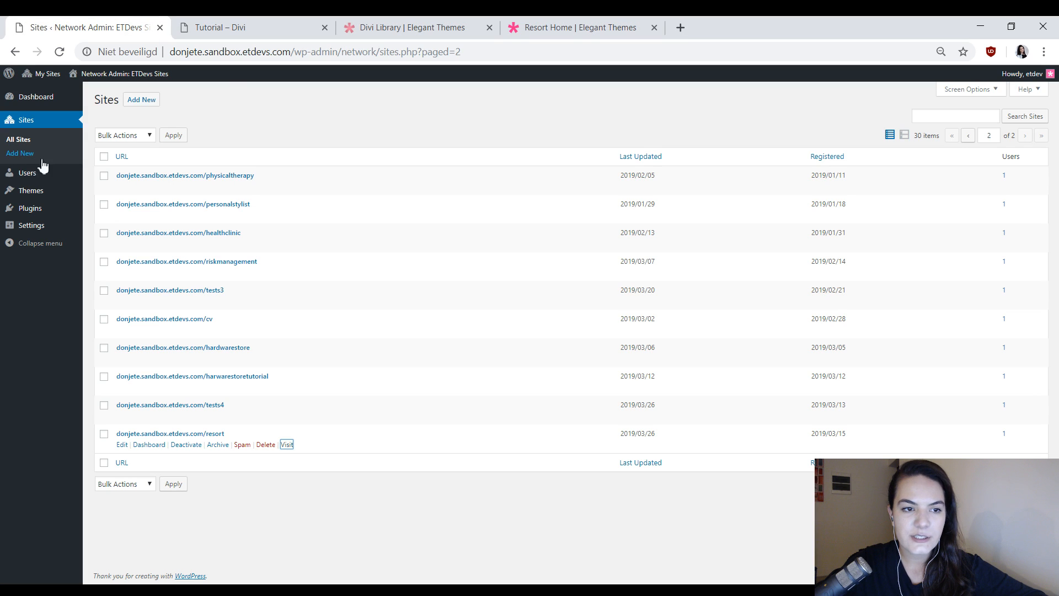
{"action": "mouse_move", "coordinate": [6, 104]}
{"action": "left_click", "coordinate": [291, 25]}
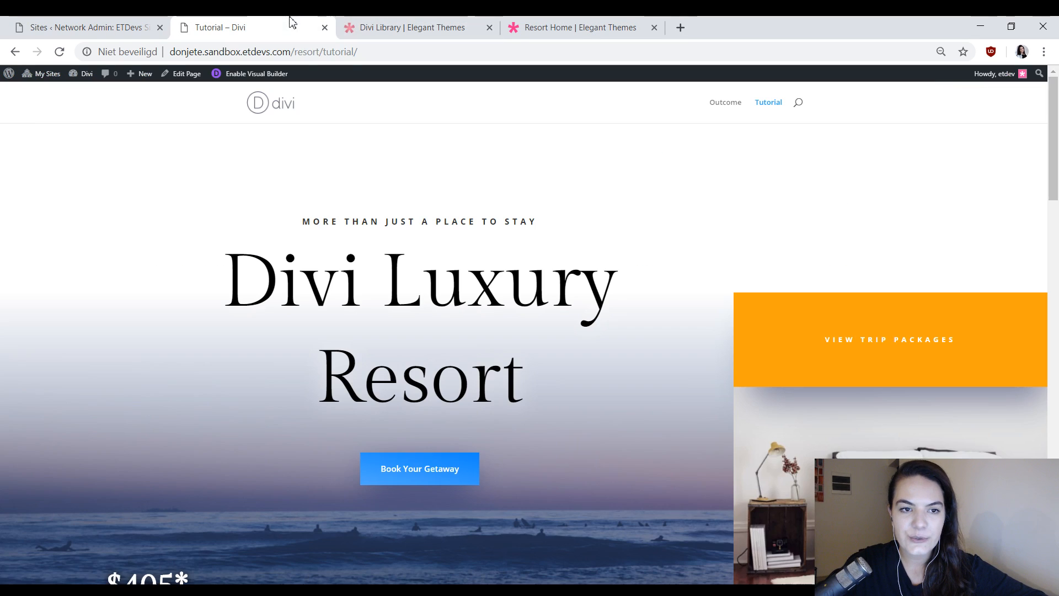
Open the resort site's WordPress About admin page in a new browser tab, then return to the Tutorial page.
{"action": "middle_click", "coordinate": [30, 87]}
{"action": "left_click", "coordinate": [341, 22]}
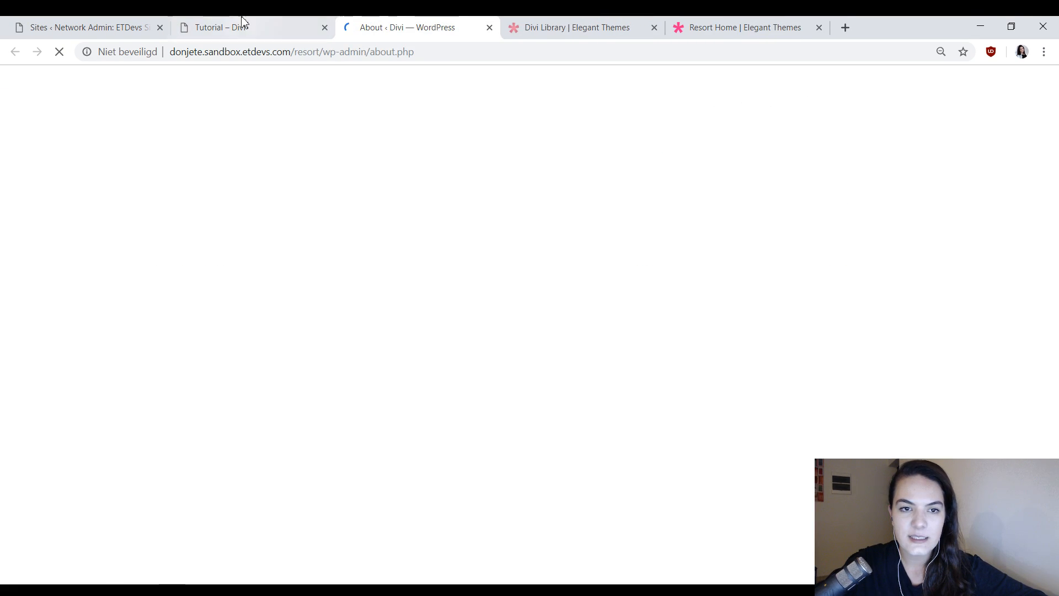
{"action": "left_click", "coordinate": [243, 20]}
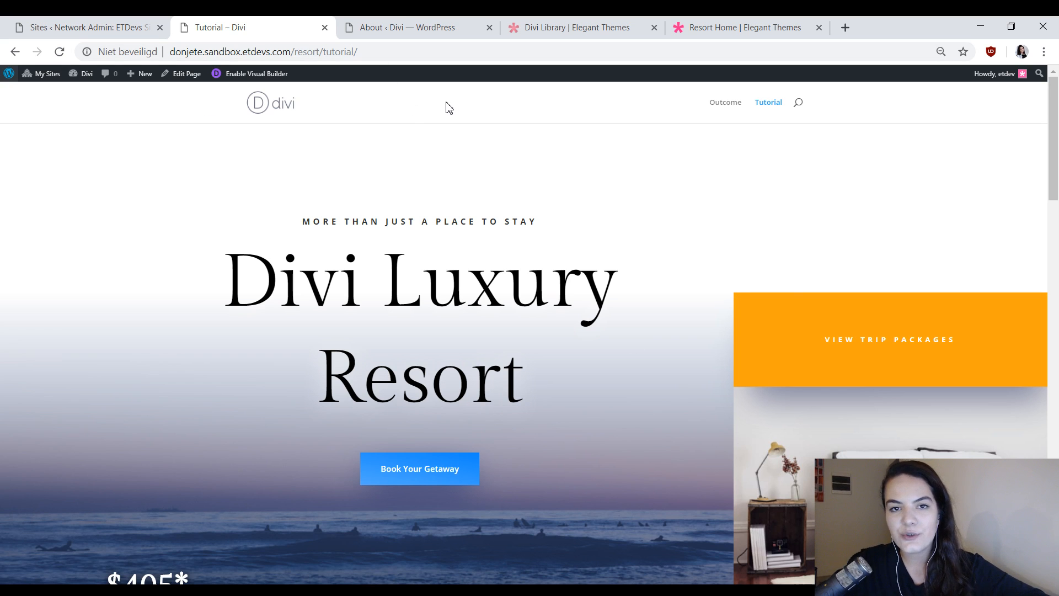
Open the Bloom Email Opt-Ins product page from the Elegant Themes plugin collection.
{"action": "left_click", "coordinate": [612, 26]}
{"action": "left_click", "coordinate": [632, 99]}
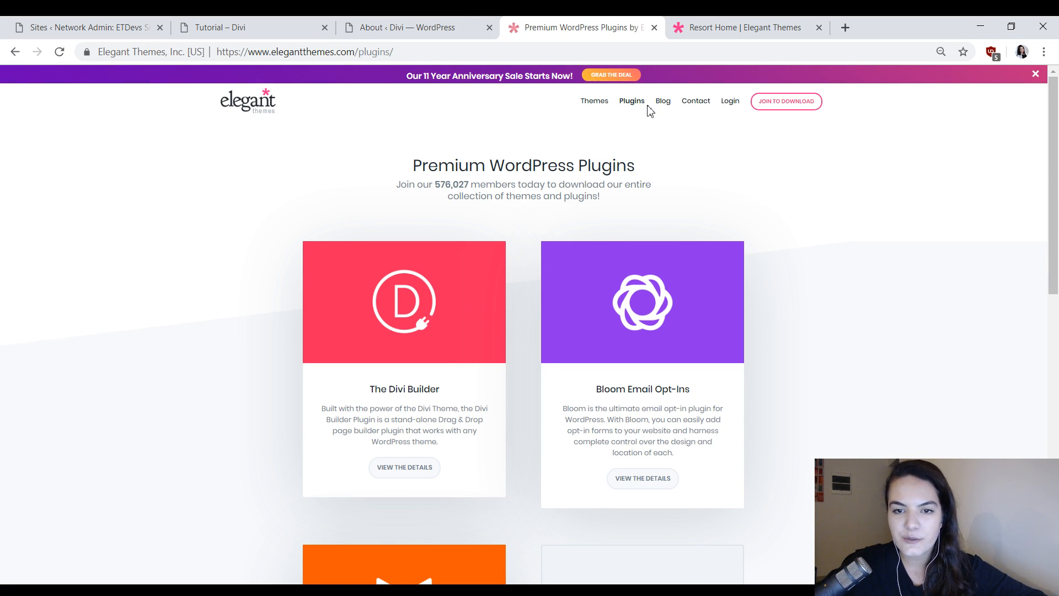
{"action": "scroll", "coordinate": [650, 110], "scroll_direction": "down", "scroll_amount": 5}
{"action": "scroll", "coordinate": [656, 113], "scroll_direction": "up", "scroll_amount": 5}
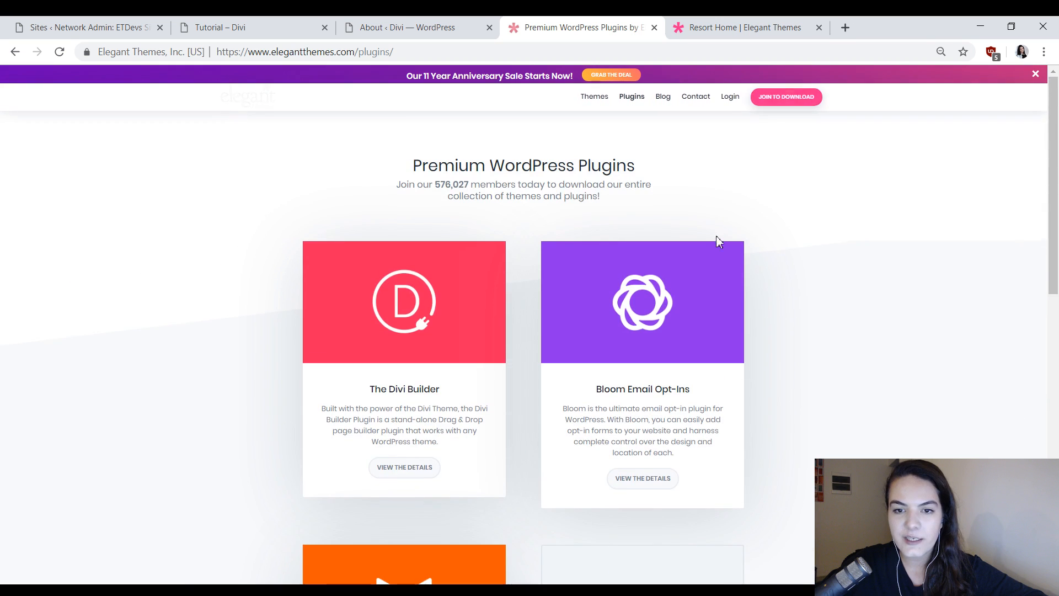
{"action": "left_click", "coordinate": [663, 396]}
Examine the Bloom opt-in templates, features and display types on the product page.
{"action": "scroll", "coordinate": [882, 216], "scroll_direction": "down", "scroll_amount": 6}
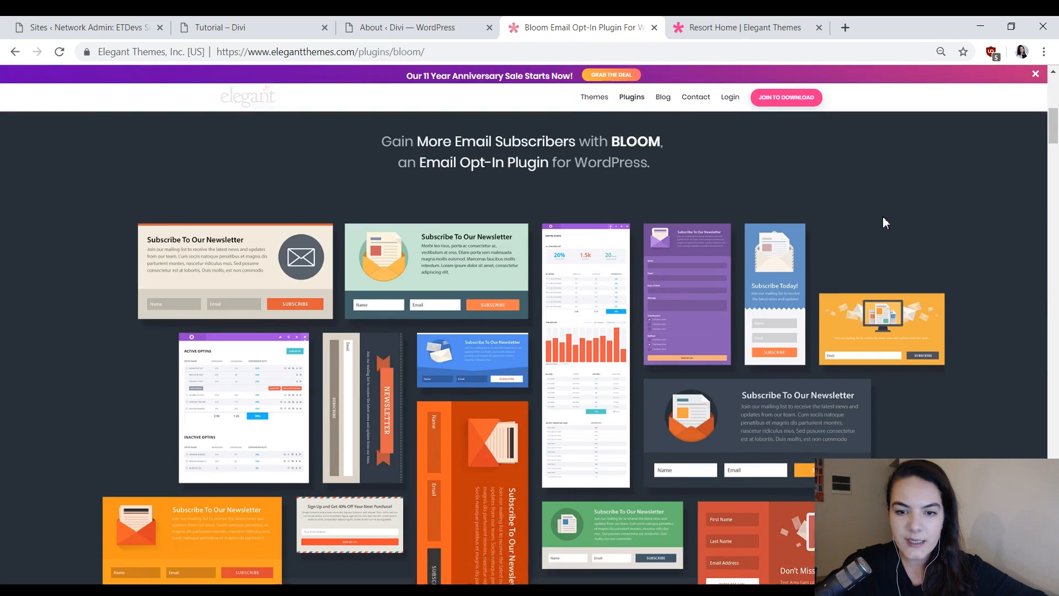
{"action": "scroll", "coordinate": [937, 251], "scroll_direction": "up", "scroll_amount": 8}
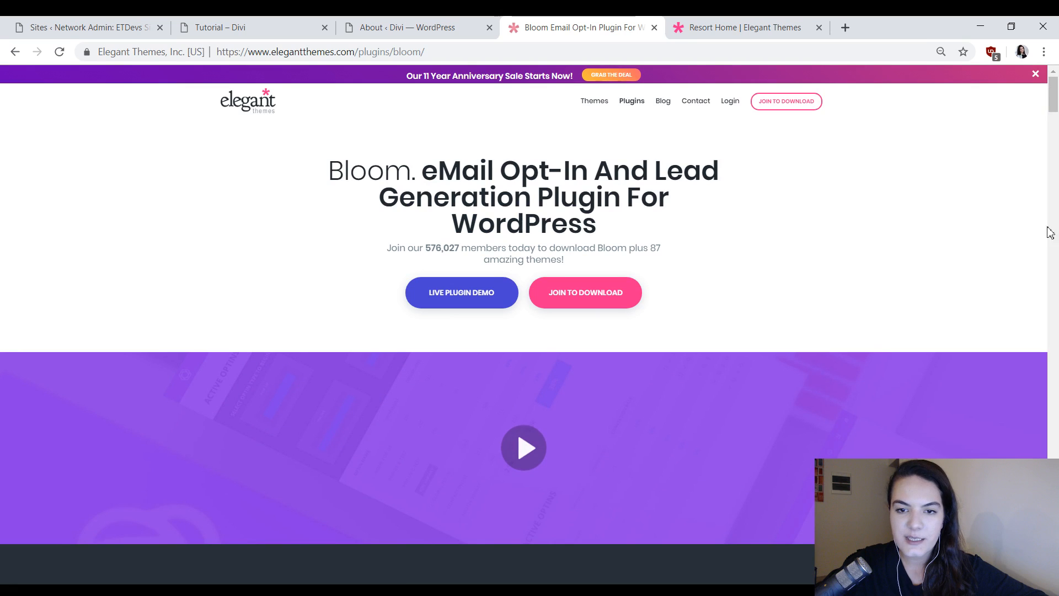
{"action": "scroll", "coordinate": [610, 305], "scroll_direction": "down", "scroll_amount": 4}
{"action": "scroll", "coordinate": [710, 296], "scroll_direction": "down", "scroll_amount": 3}
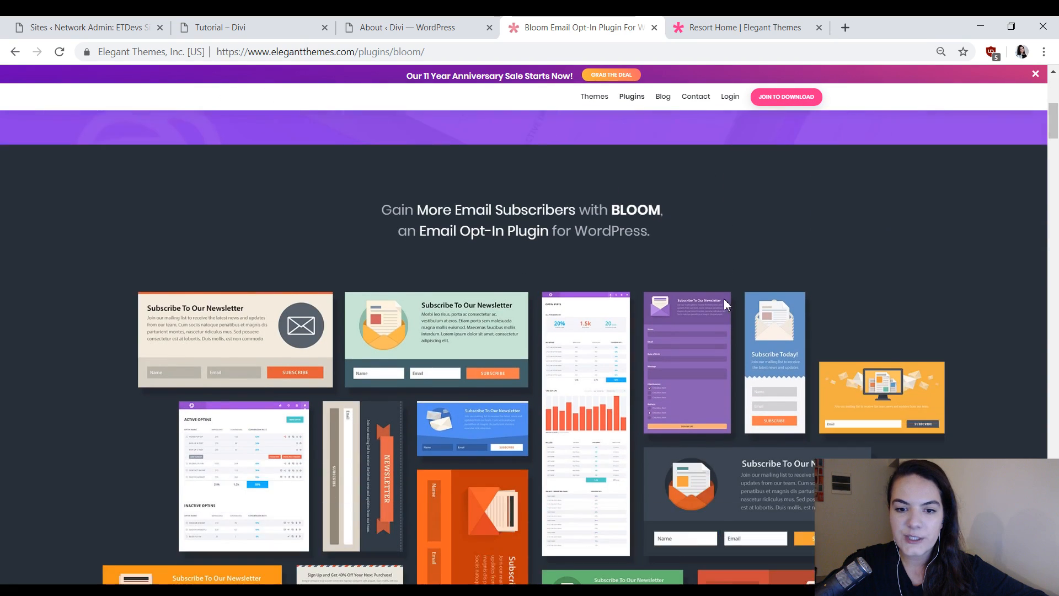
{"action": "scroll", "coordinate": [724, 299], "scroll_direction": "down", "scroll_amount": 15}
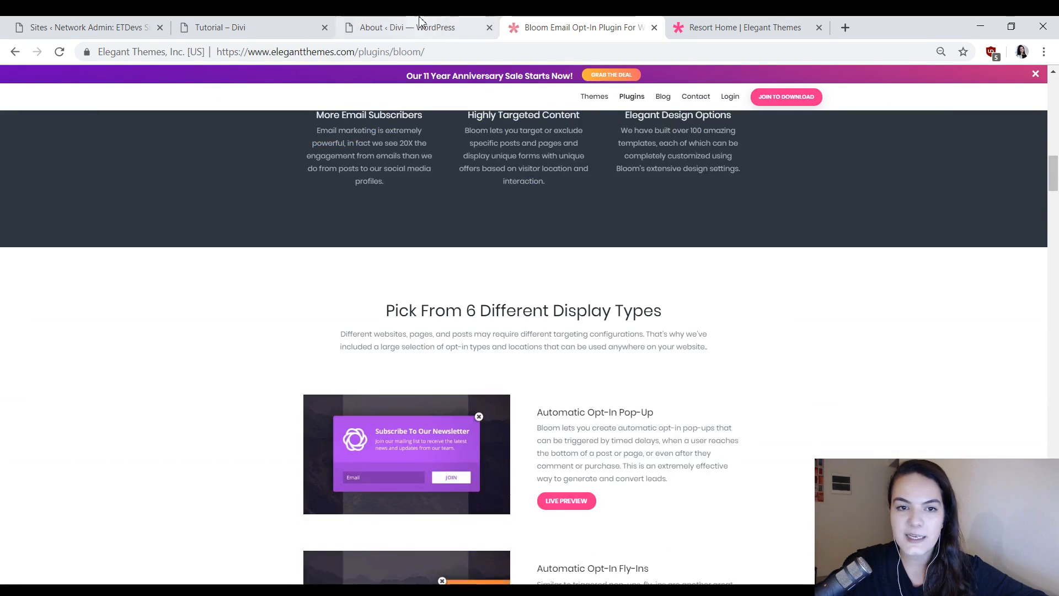
Load the installed plugins list in the resort site's WordPress admin and revisit the Bloom product page.
{"action": "left_click", "coordinate": [420, 22]}
{"action": "left_click", "coordinate": [41, 236]}
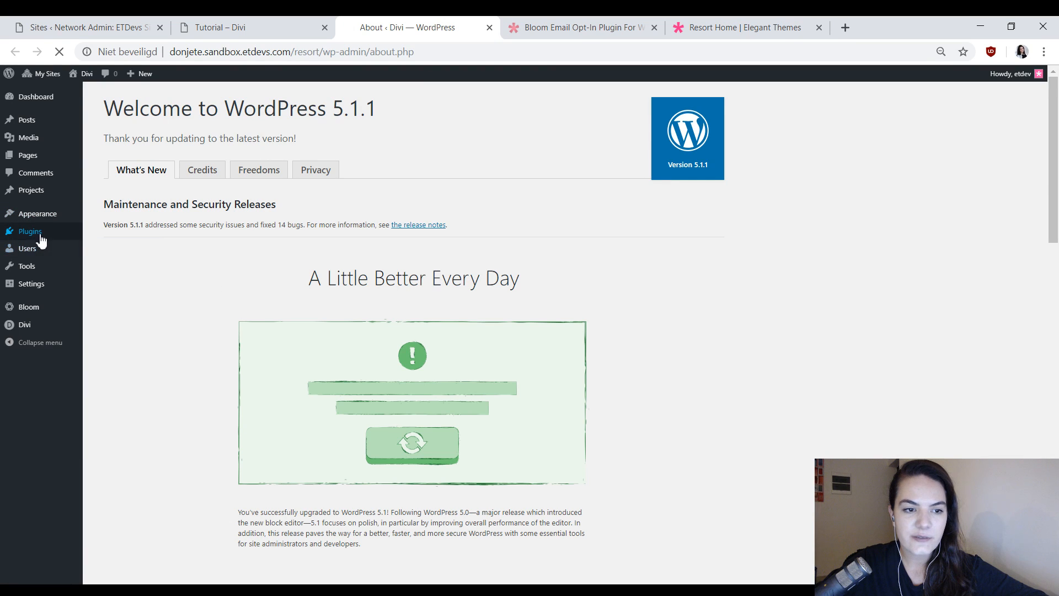
{"action": "left_click", "coordinate": [550, 22]}
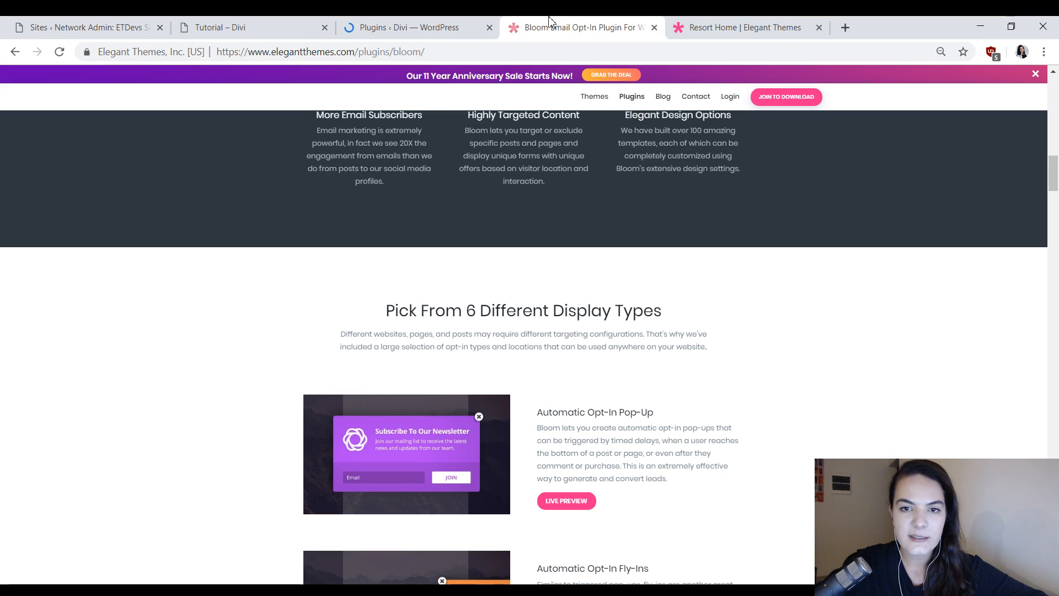
{"action": "left_click", "coordinate": [425, 27]}
{"action": "left_click", "coordinate": [610, 28]}
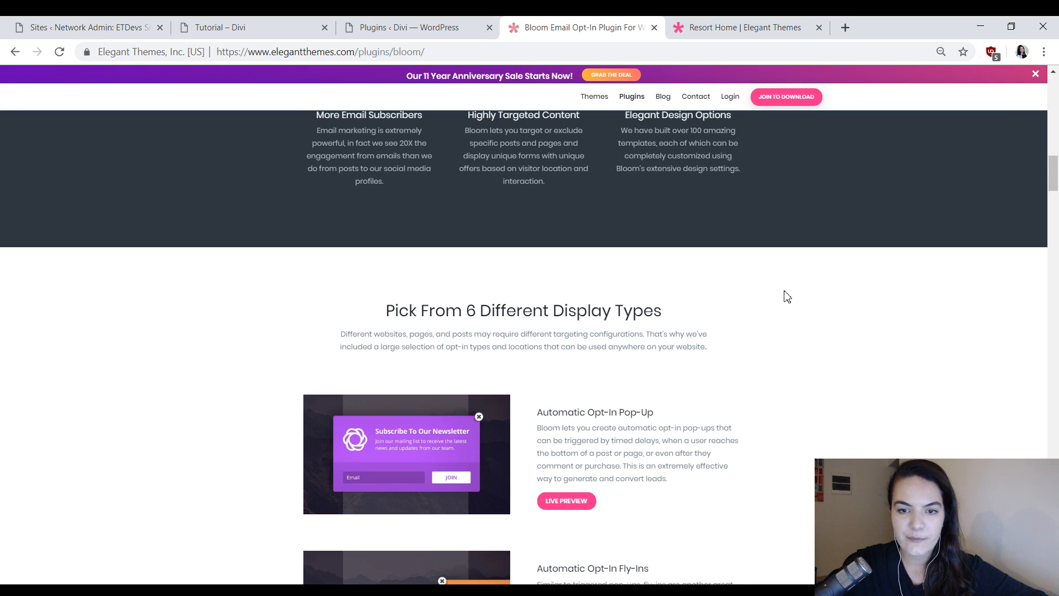
{"action": "scroll", "coordinate": [838, 310], "scroll_direction": "down", "scroll_amount": 1}
Switch back to the WordPress admin and open Bloom's Optin Forms page.
{"action": "left_click", "coordinate": [408, 28]}
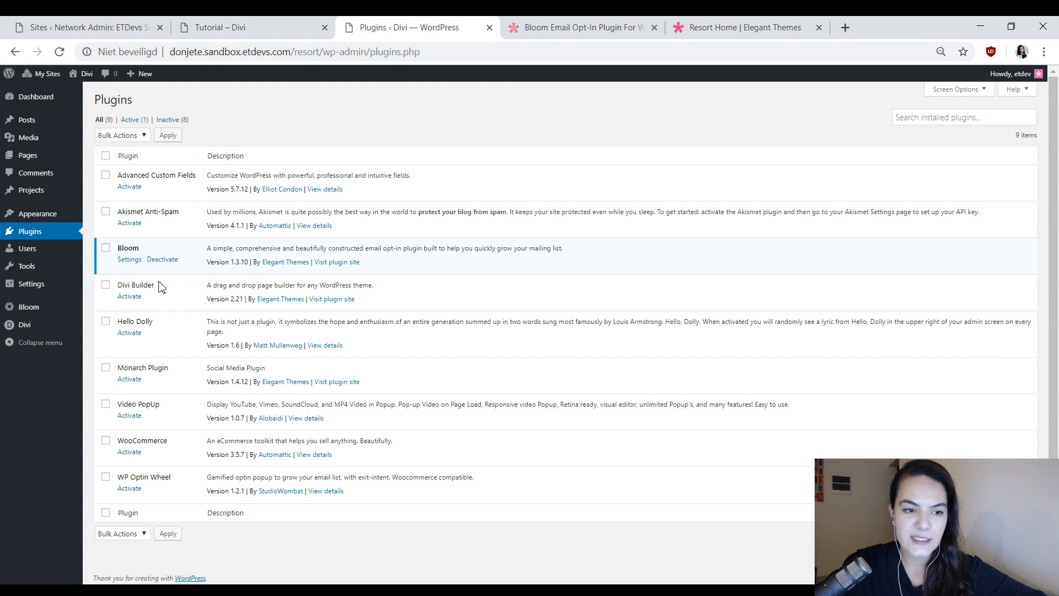
{"action": "mouse_move", "coordinate": [35, 330]}
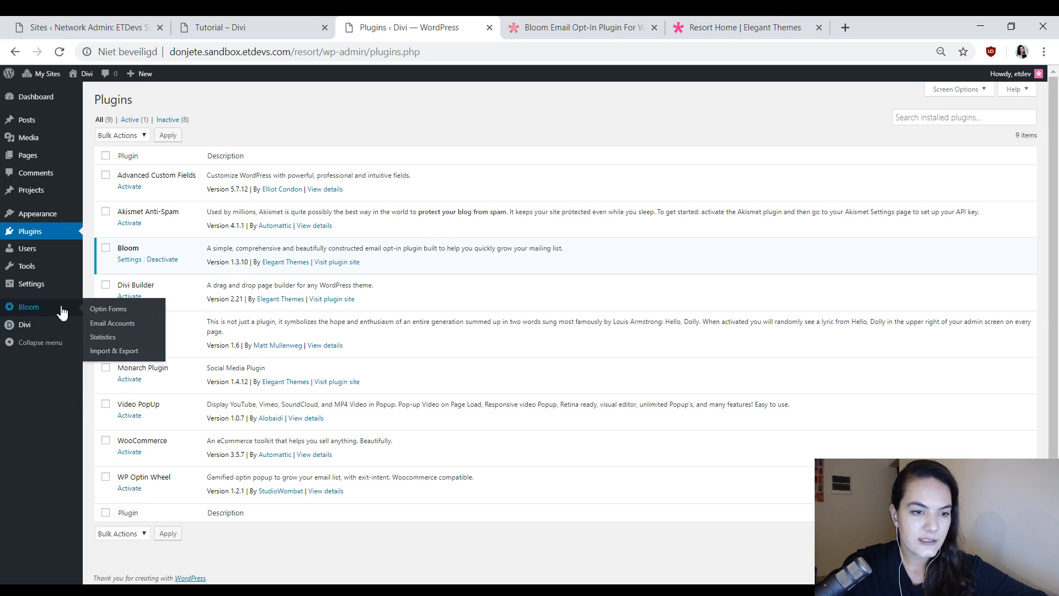
{"action": "left_click", "coordinate": [88, 309]}
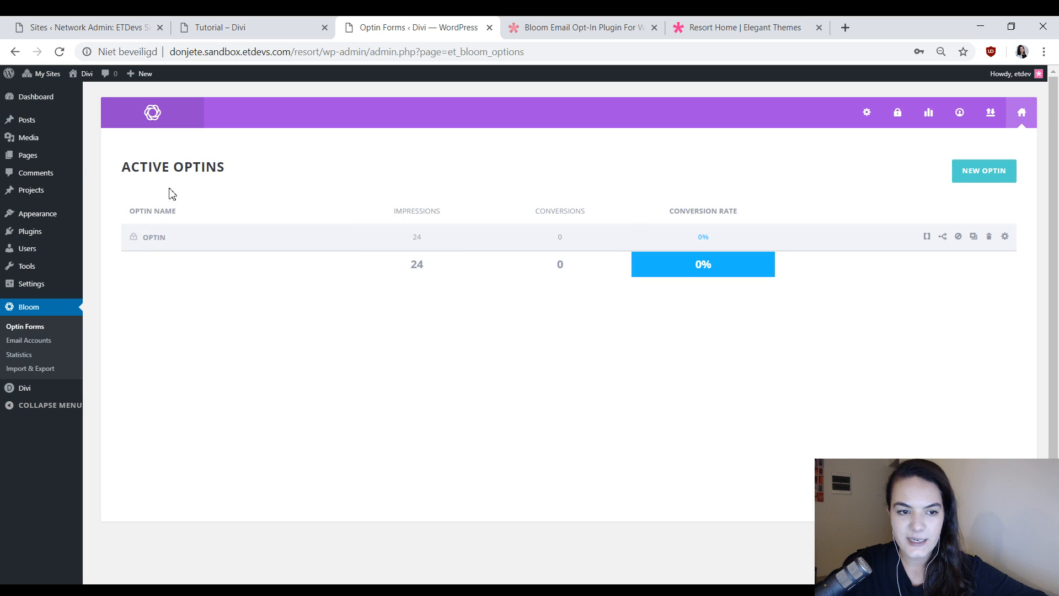
Look over the resort site's Tutorial page and open its Outcome page.
{"action": "left_click", "coordinate": [217, 25]}
{"action": "left_click", "coordinate": [135, 26]}
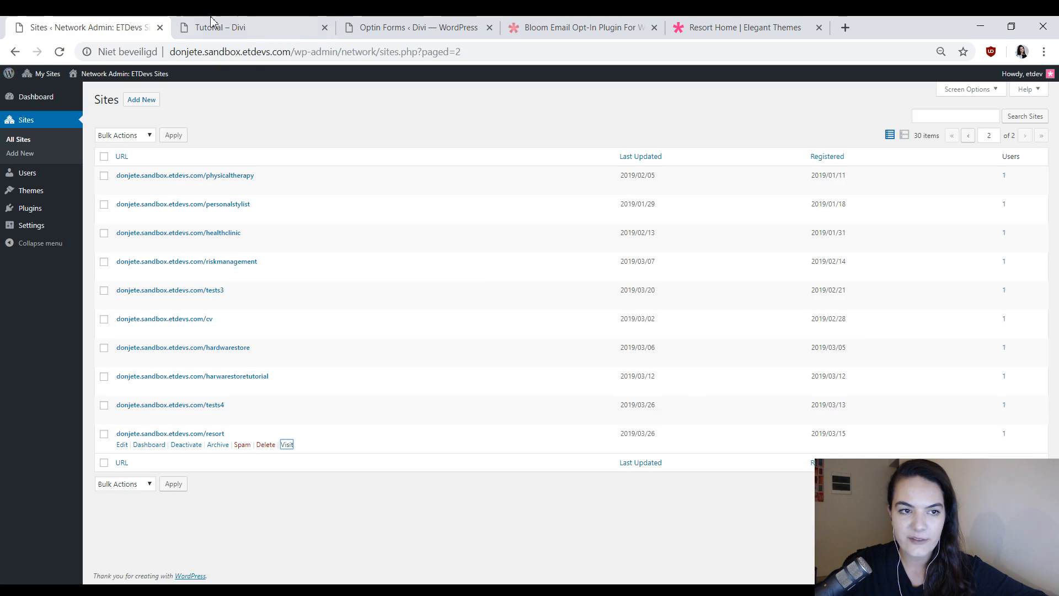
{"action": "left_click", "coordinate": [216, 25]}
{"action": "scroll", "coordinate": [599, 371], "scroll_direction": "down", "scroll_amount": 20}
{"action": "scroll", "coordinate": [603, 370], "scroll_direction": "up", "scroll_amount": 14}
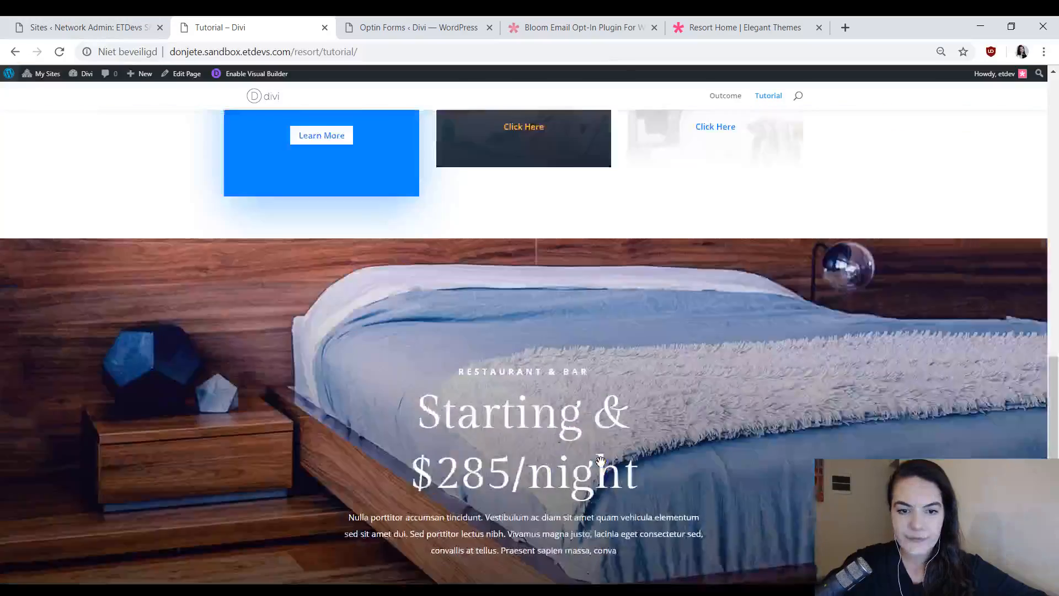
{"action": "left_click", "coordinate": [724, 97]}
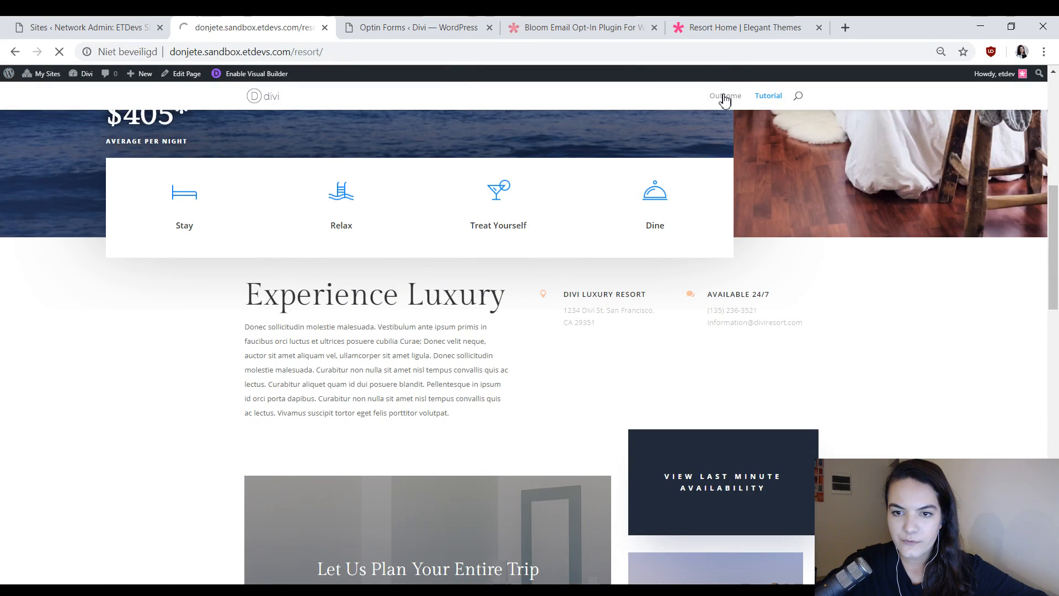
Examine the Outcome page from hero to footer sections, including the 20% OFF discount code area.
{"action": "scroll", "coordinate": [927, 380], "scroll_direction": "down", "scroll_amount": 10}
{"action": "scroll", "coordinate": [926, 380], "scroll_direction": "up", "scroll_amount": 5}
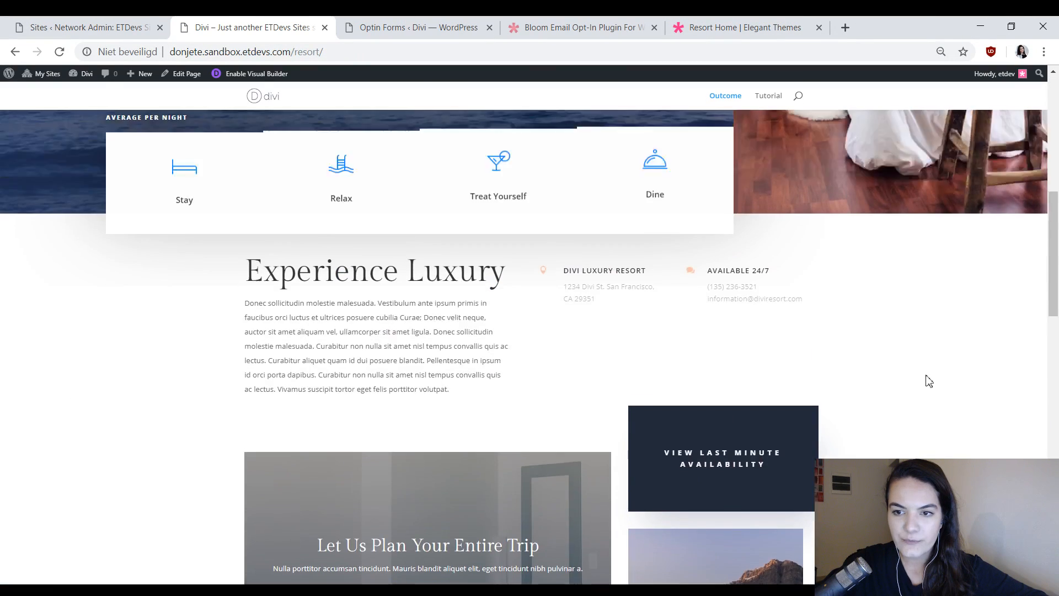
{"action": "scroll", "coordinate": [964, 357], "scroll_direction": "down", "scroll_amount": 3}
{"action": "scroll", "coordinate": [988, 390], "scroll_direction": "up", "scroll_amount": 5}
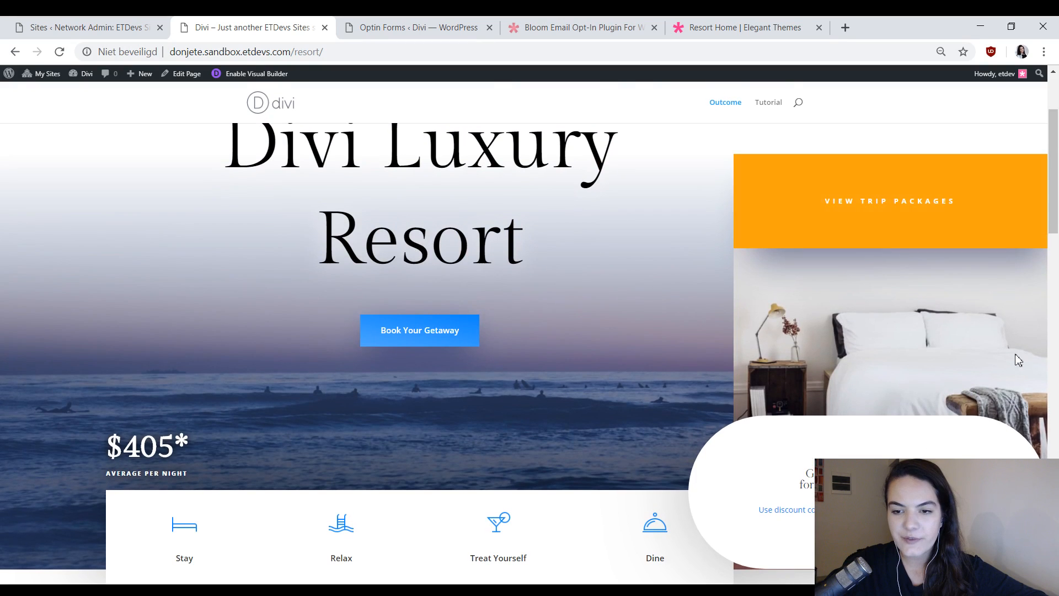
{"action": "scroll", "coordinate": [898, 433], "scroll_direction": "down", "scroll_amount": 4}
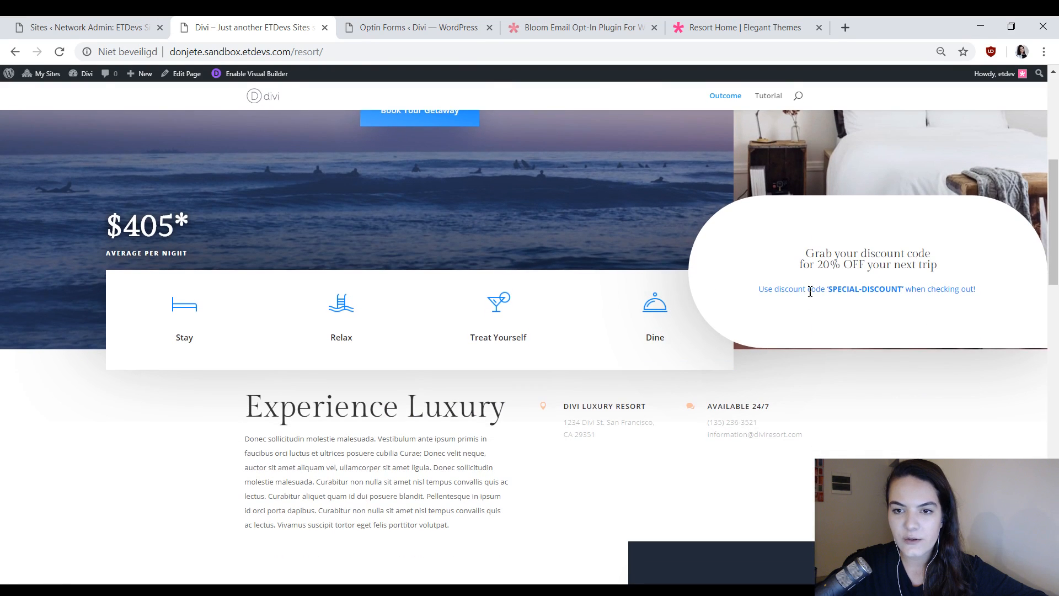
{"action": "scroll", "coordinate": [742, 353], "scroll_direction": "up", "scroll_amount": 6}
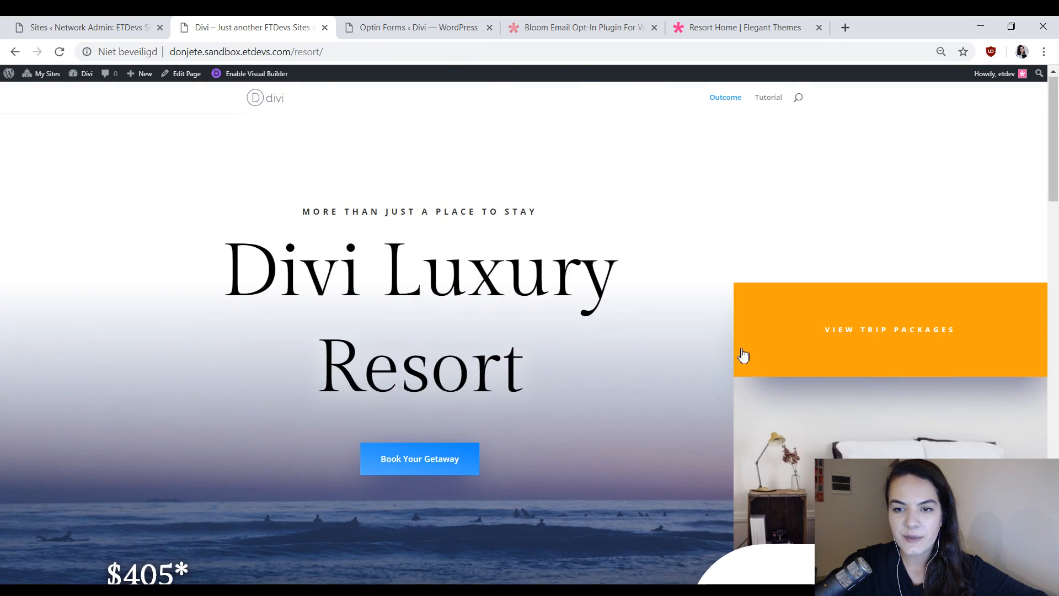
{"action": "scroll", "coordinate": [775, 395], "scroll_direction": "down", "scroll_amount": 7}
{"action": "scroll", "coordinate": [778, 396], "scroll_direction": "down", "scroll_amount": 5}
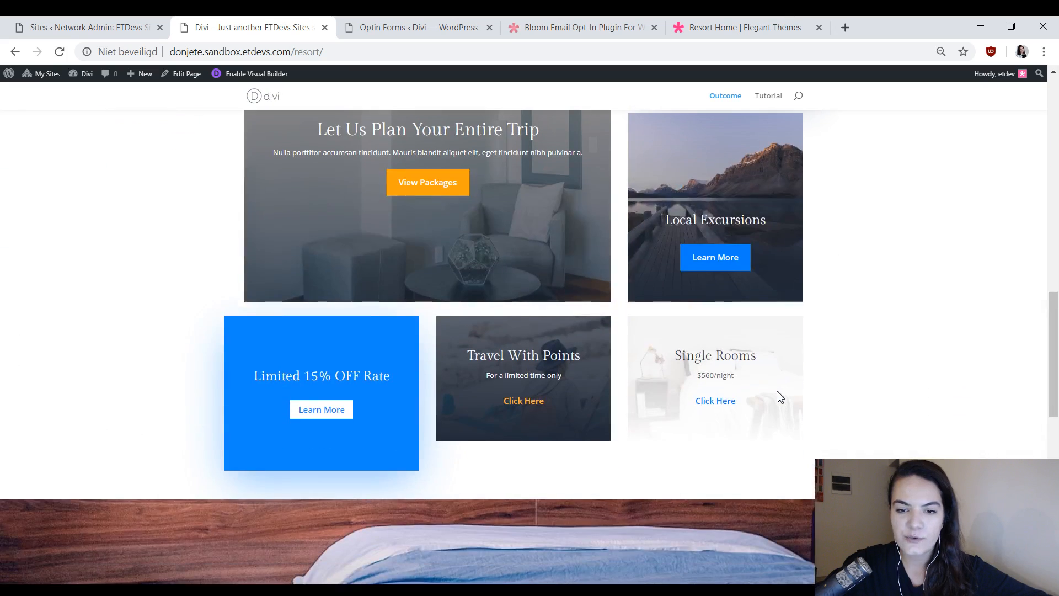
{"action": "scroll", "coordinate": [780, 397], "scroll_direction": "down", "scroll_amount": 6}
{"action": "scroll", "coordinate": [828, 385], "scroll_direction": "up", "scroll_amount": 15}
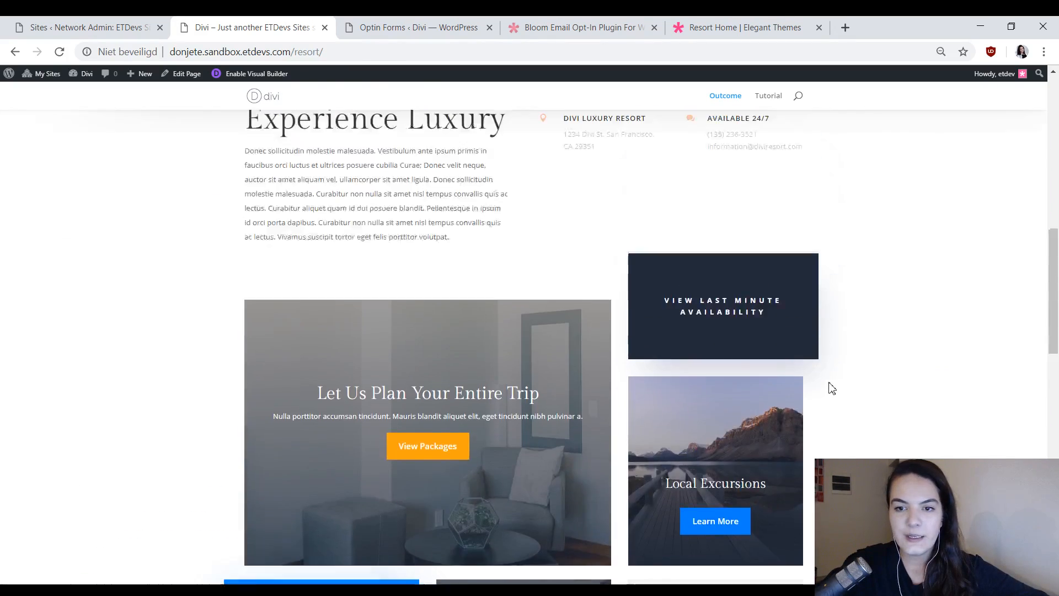
{"action": "scroll", "coordinate": [858, 394], "scroll_direction": "down", "scroll_amount": 7}
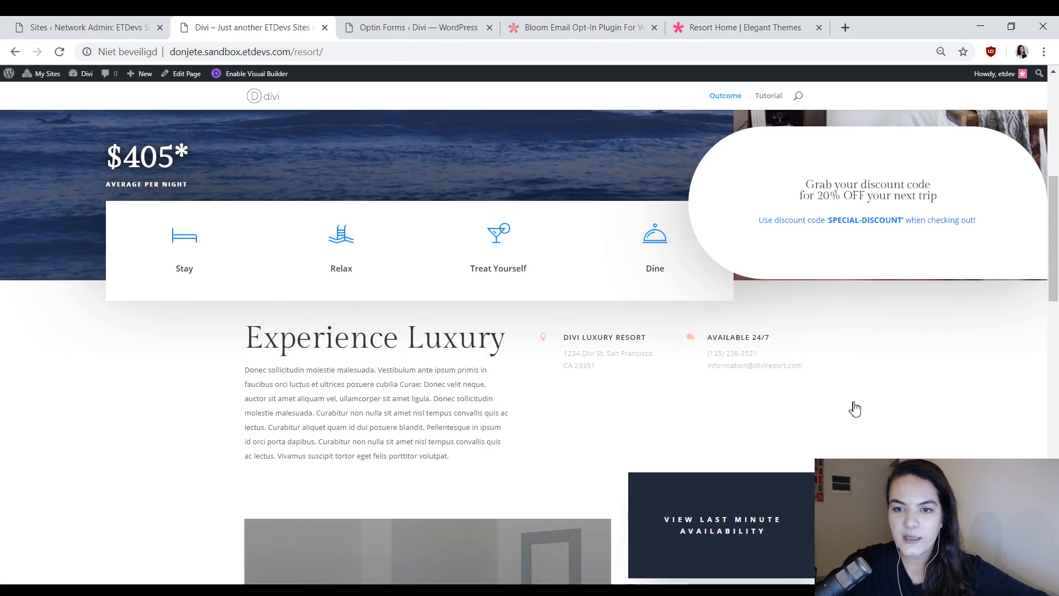
{"action": "scroll", "coordinate": [853, 406], "scroll_direction": "up", "scroll_amount": 1}
Load the Tutorial page, return to Bloom's Optin Forms page and start a new Locked Content optin.
{"action": "left_click", "coordinate": [768, 96]}
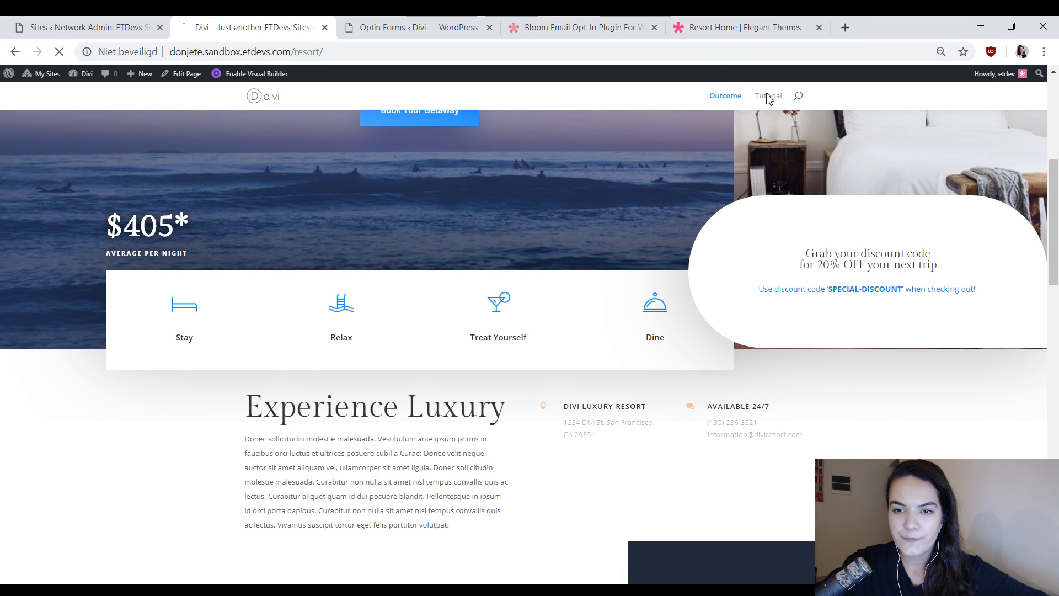
{"action": "left_click", "coordinate": [432, 25]}
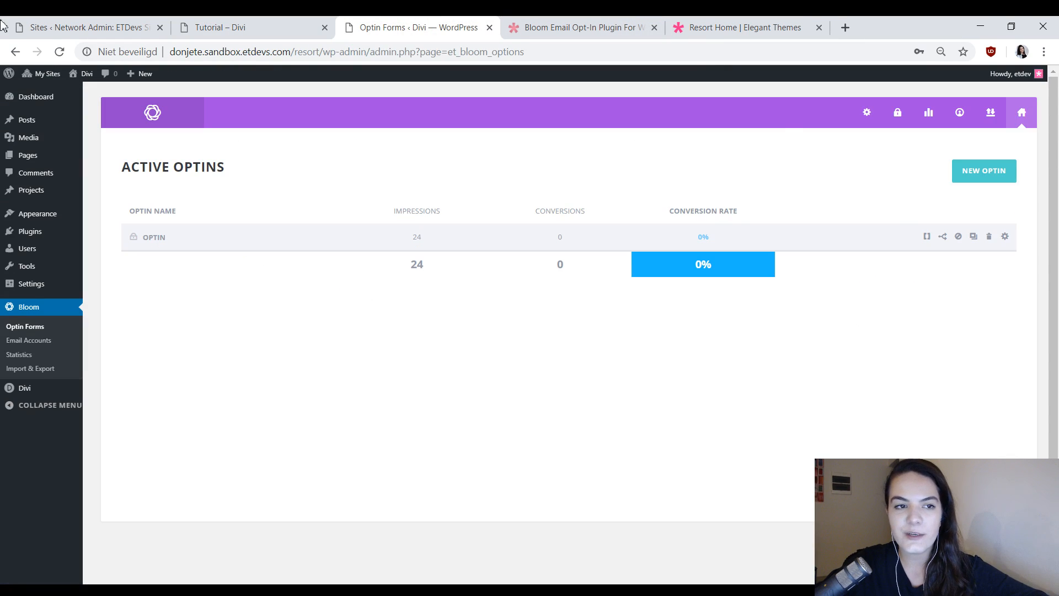
{"action": "left_click", "coordinate": [237, 28]}
{"action": "left_click", "coordinate": [418, 25]}
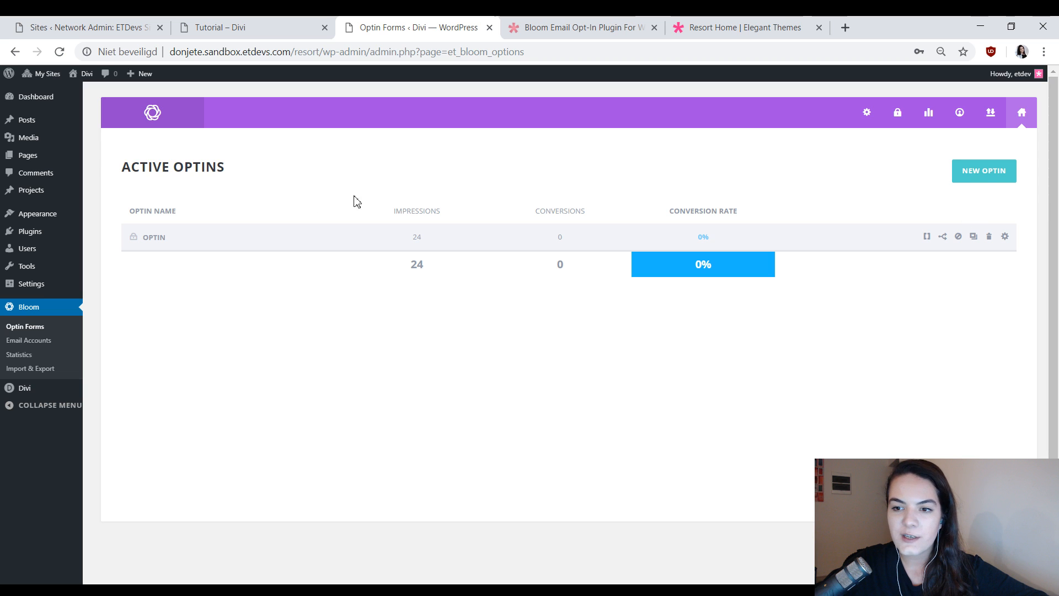
{"action": "left_click", "coordinate": [985, 172]}
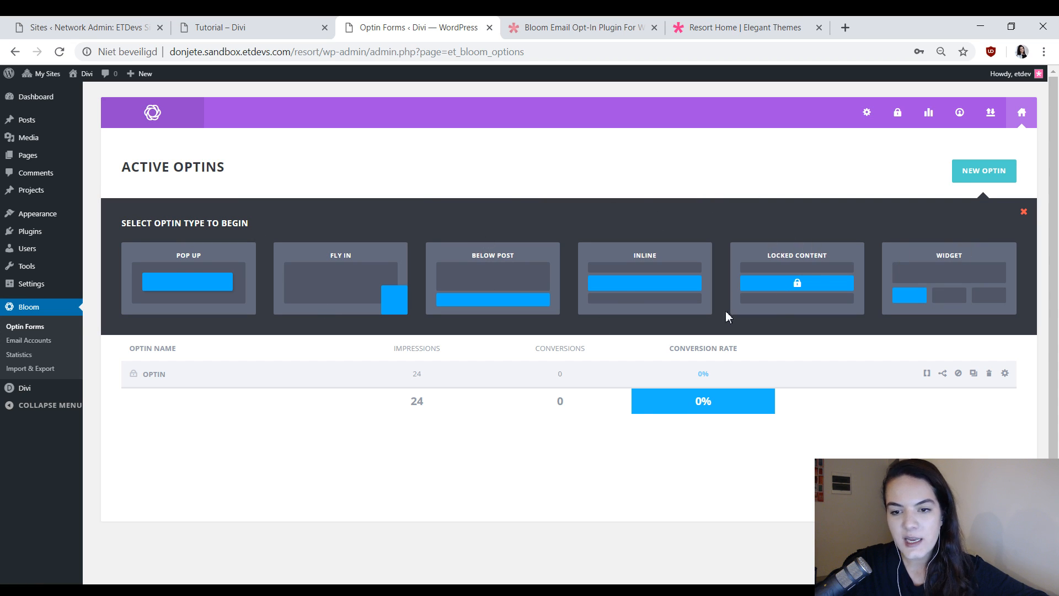
{"action": "left_click", "coordinate": [804, 272]}
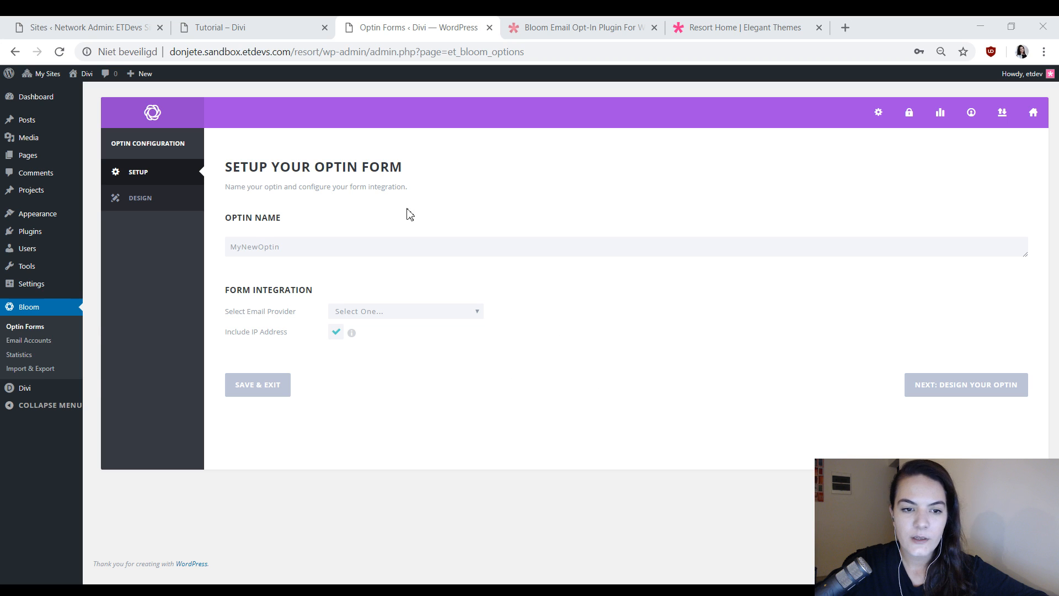
Name the optin "Locked Content Optin 1", integrate it with the MailChimp account and email list, and continue to the template selection.
{"action": "left_click", "coordinate": [393, 249]}
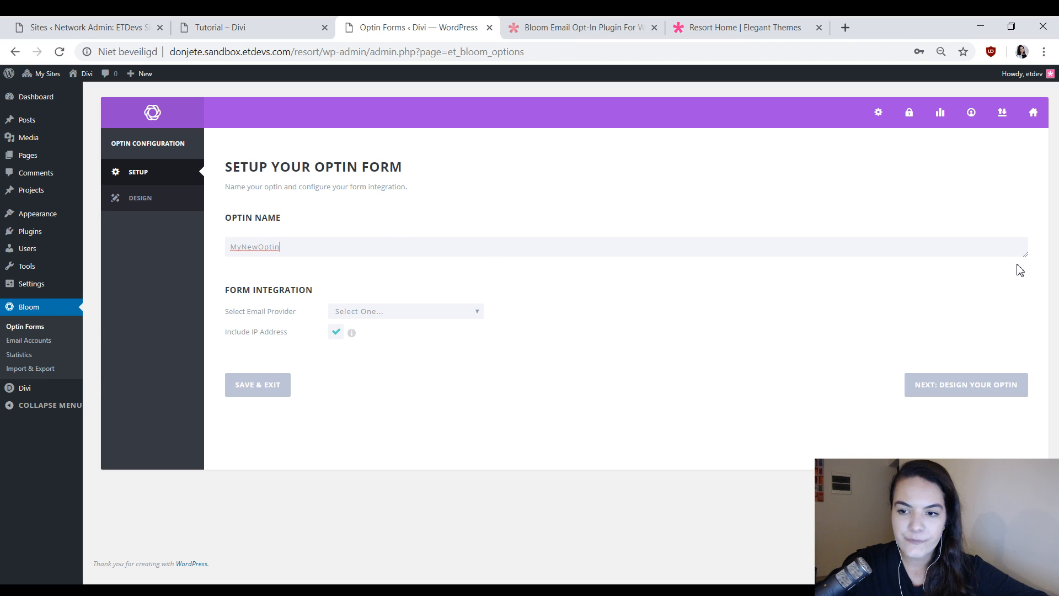
{"action": "key", "text": "ctrl+a"}
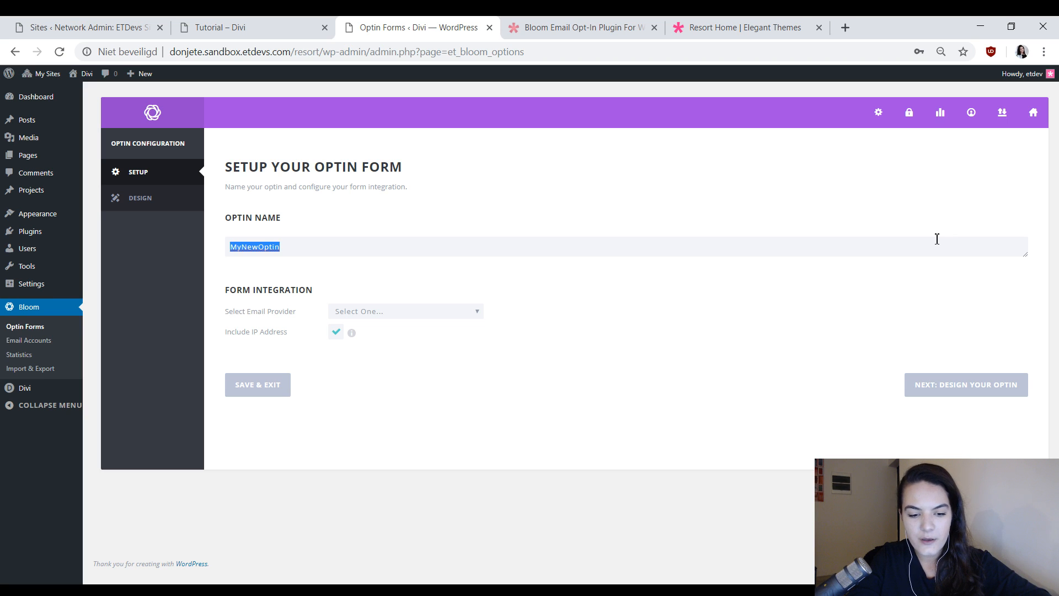
{"action": "type", "text": "Locked"}
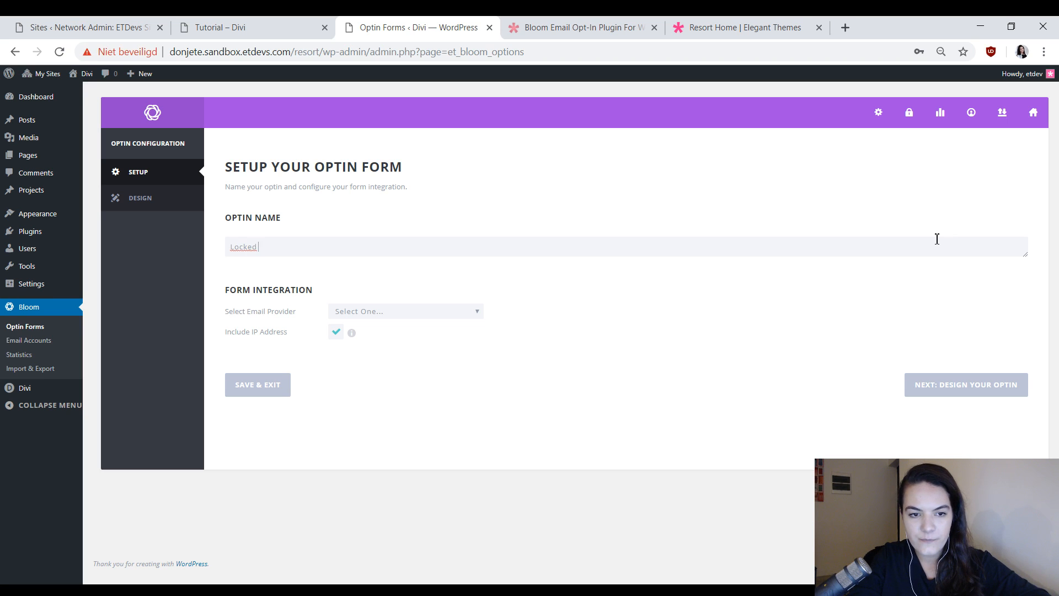
{"action": "type", "text": " Content Optin 1"}
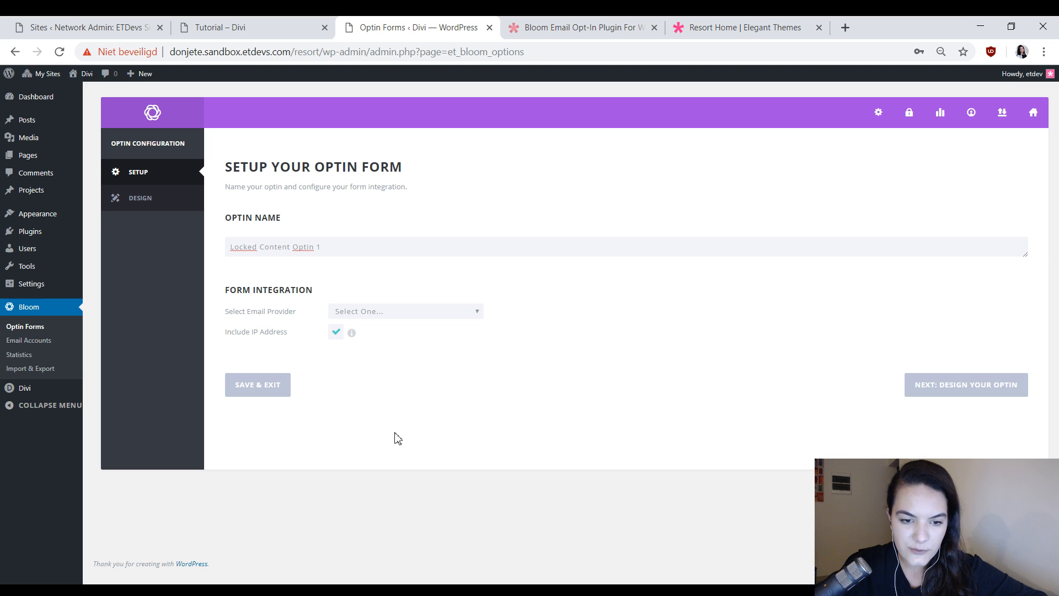
{"action": "left_click", "coordinate": [375, 462]}
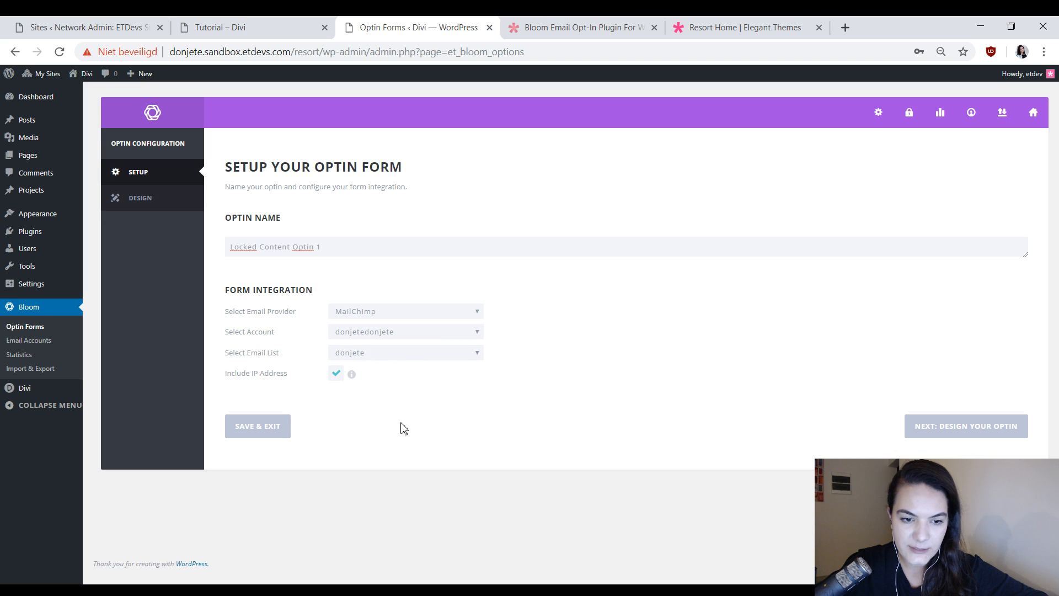
{"action": "left_click", "coordinate": [968, 428]}
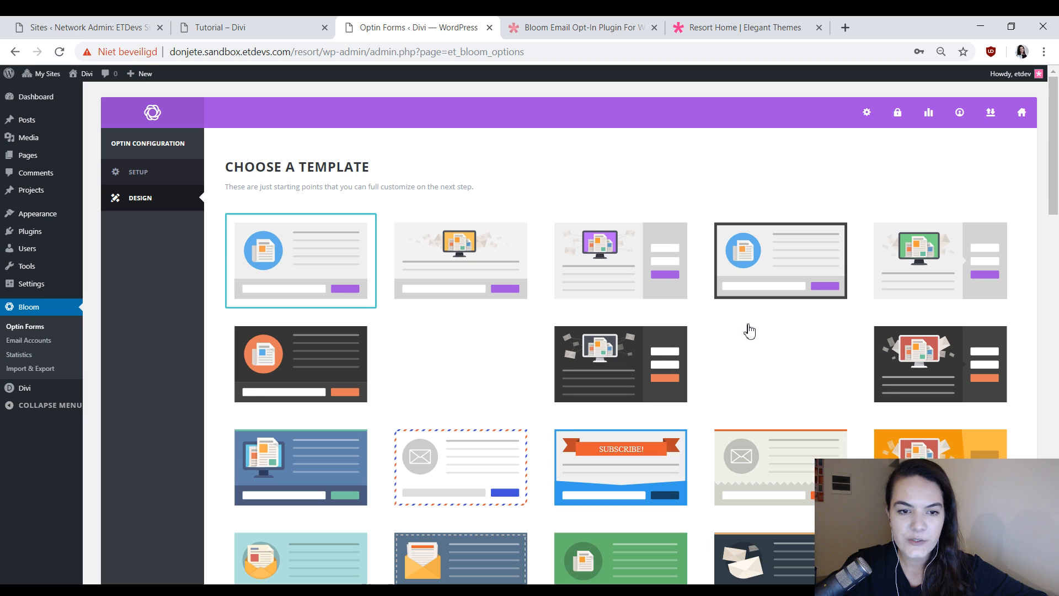
Browse the opt-in templates, keep the default first one and continue to its customization.
{"action": "scroll", "coordinate": [660, 246], "scroll_direction": "down", "scroll_amount": 20}
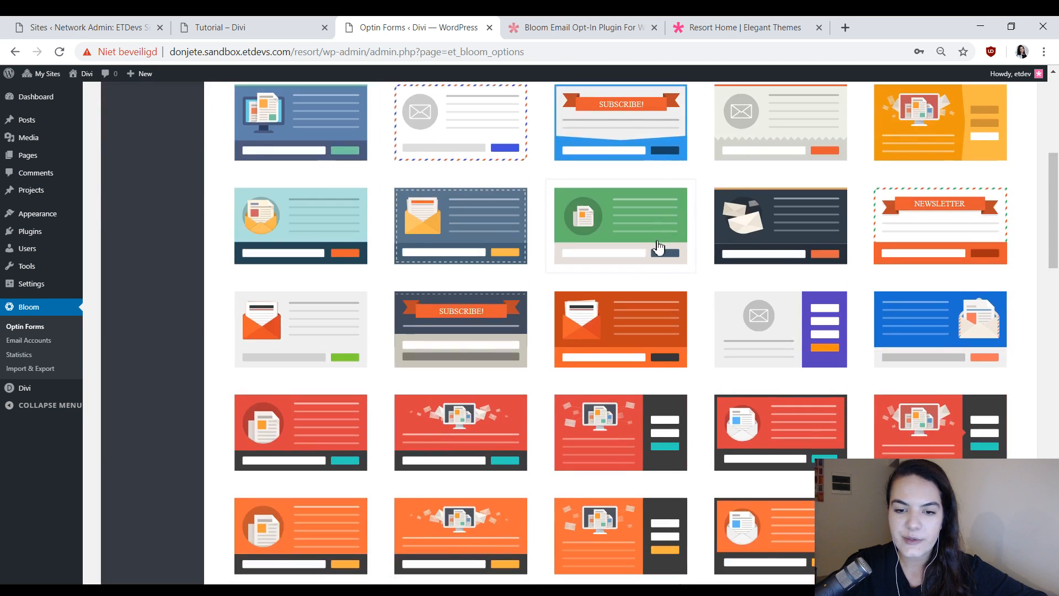
{"action": "scroll", "coordinate": [664, 279], "scroll_direction": "up", "scroll_amount": 20}
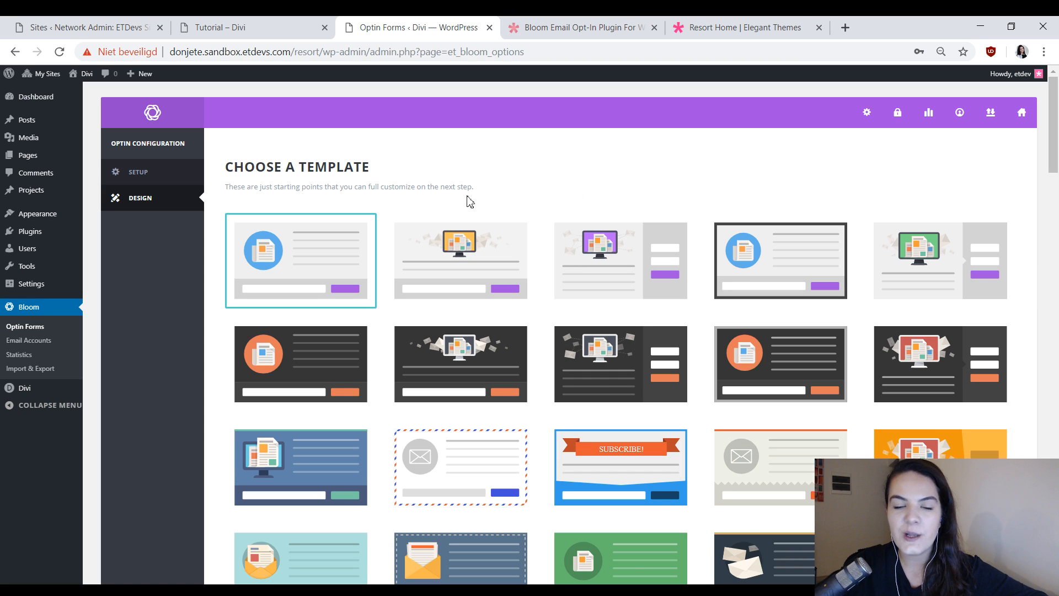
{"action": "scroll", "coordinate": [665, 227], "scroll_direction": "down", "scroll_amount": 1}
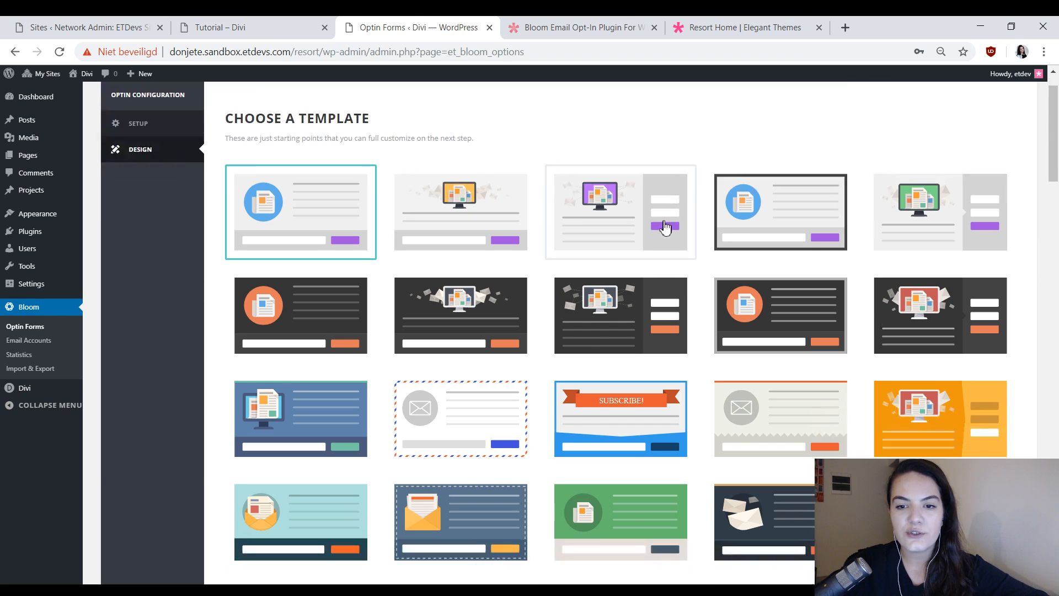
{"action": "scroll", "coordinate": [667, 229], "scroll_direction": "down", "scroll_amount": 5}
{"action": "scroll", "coordinate": [662, 264], "scroll_direction": "up", "scroll_amount": 6}
{"action": "scroll", "coordinate": [717, 237], "scroll_direction": "down", "scroll_amount": 9}
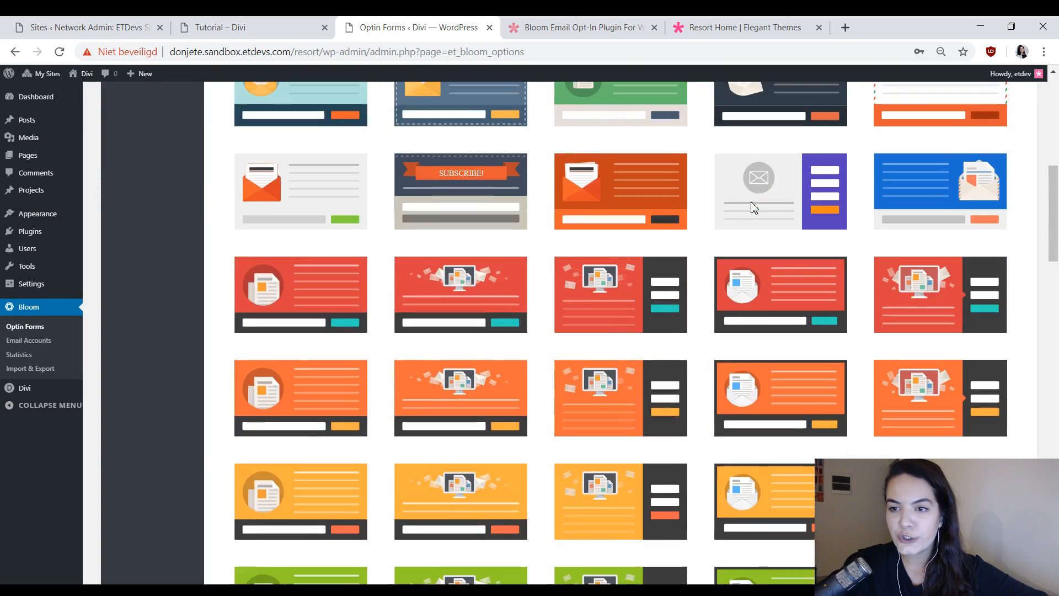
{"action": "scroll", "coordinate": [733, 242], "scroll_direction": "up", "scroll_amount": 9}
{"action": "scroll", "coordinate": [552, 298], "scroll_direction": "down", "scroll_amount": 9}
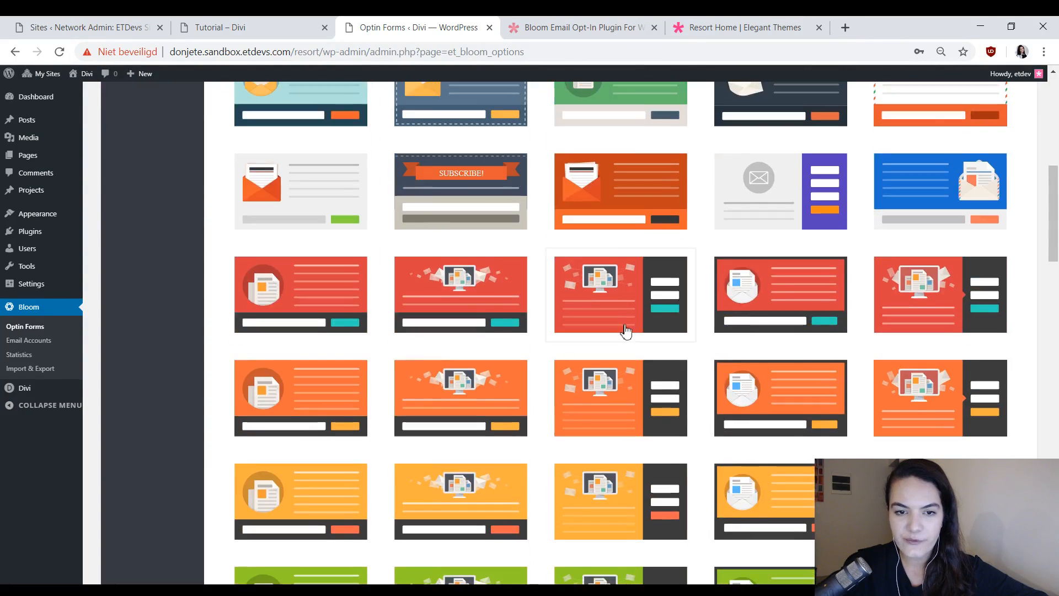
{"action": "scroll", "coordinate": [634, 336], "scroll_direction": "down", "scroll_amount": 10}
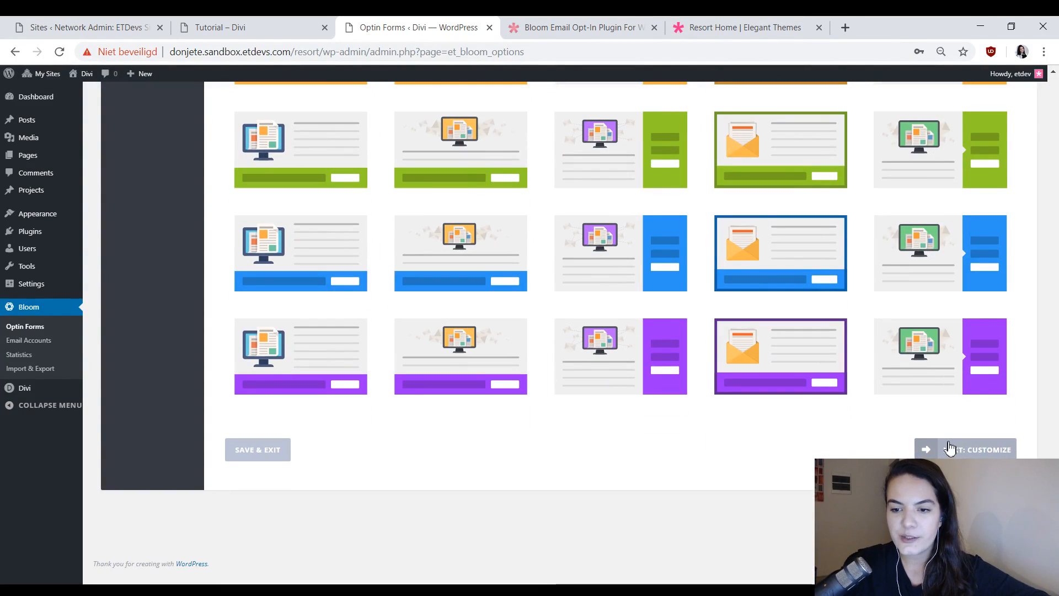
{"action": "left_click", "coordinate": [985, 450]}
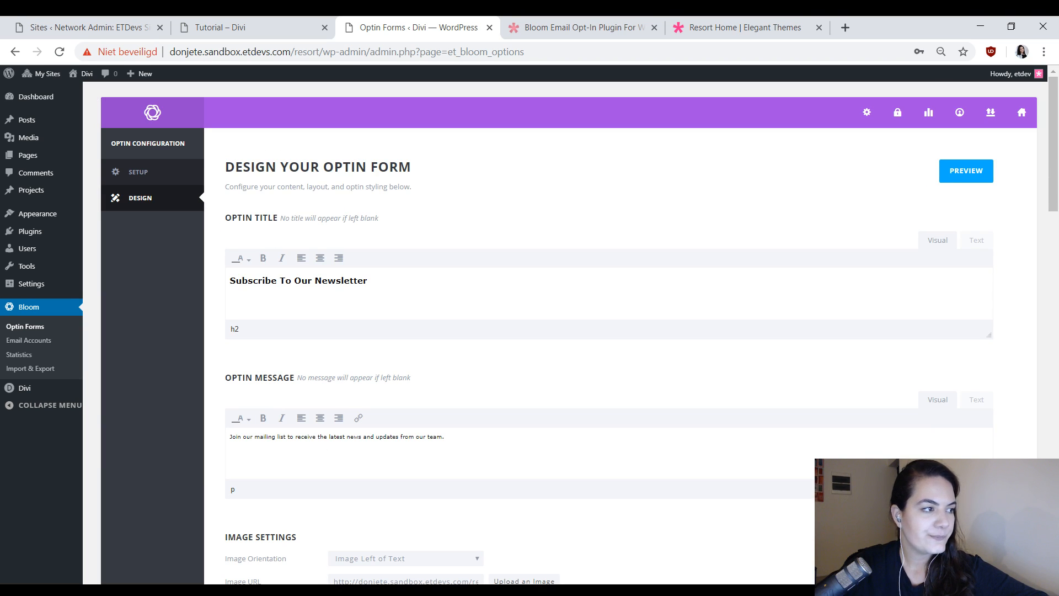
Clear the default optin title and optin message so both are blank.
{"action": "scroll", "coordinate": [376, 338], "scroll_direction": "down", "scroll_amount": 1}
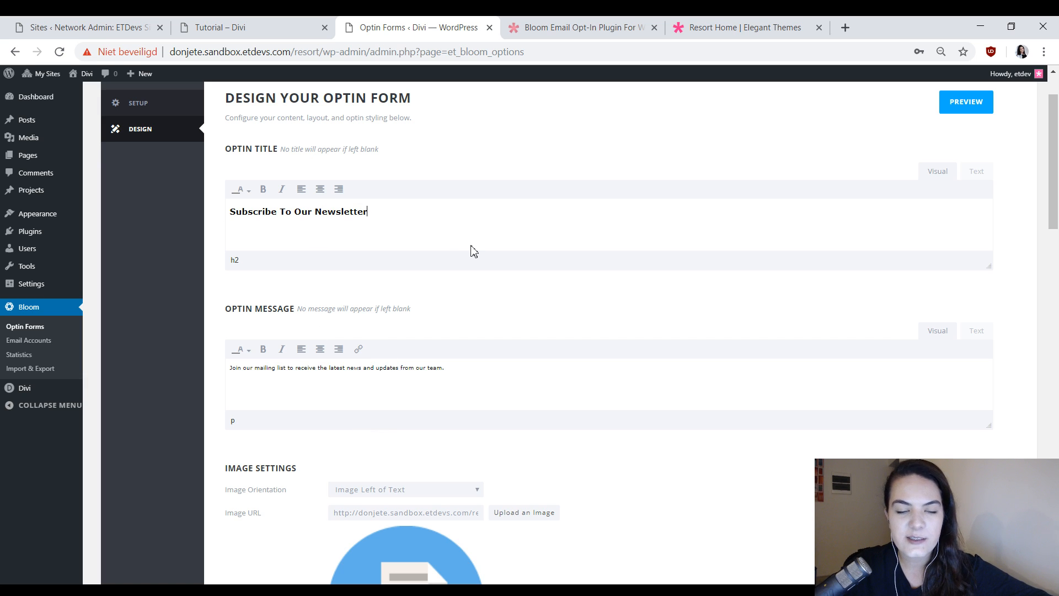
{"action": "key", "text": "ctrl+a"}
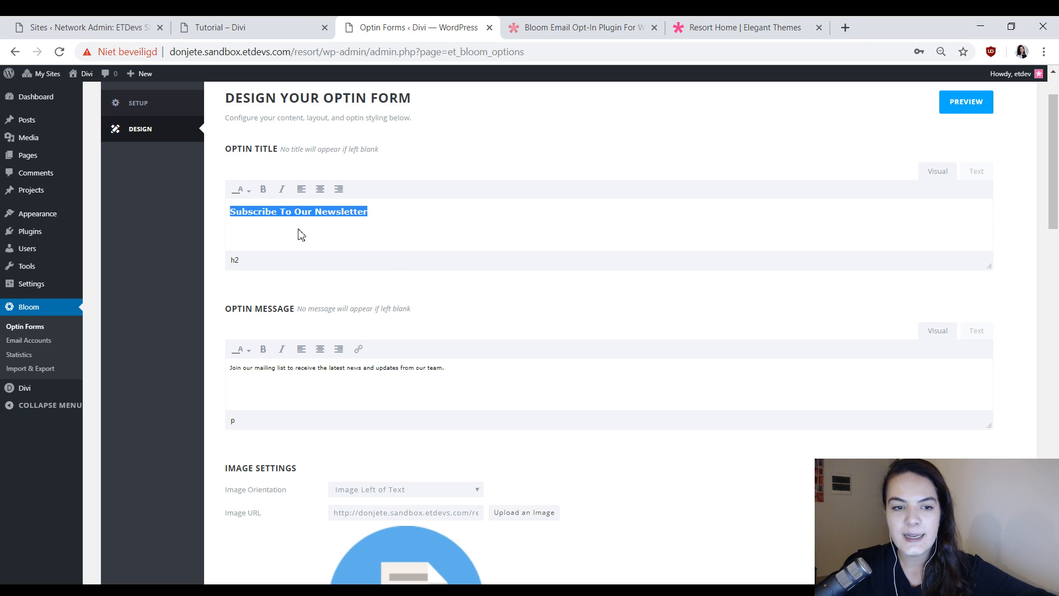
{"action": "key", "text": "BackSpace"}
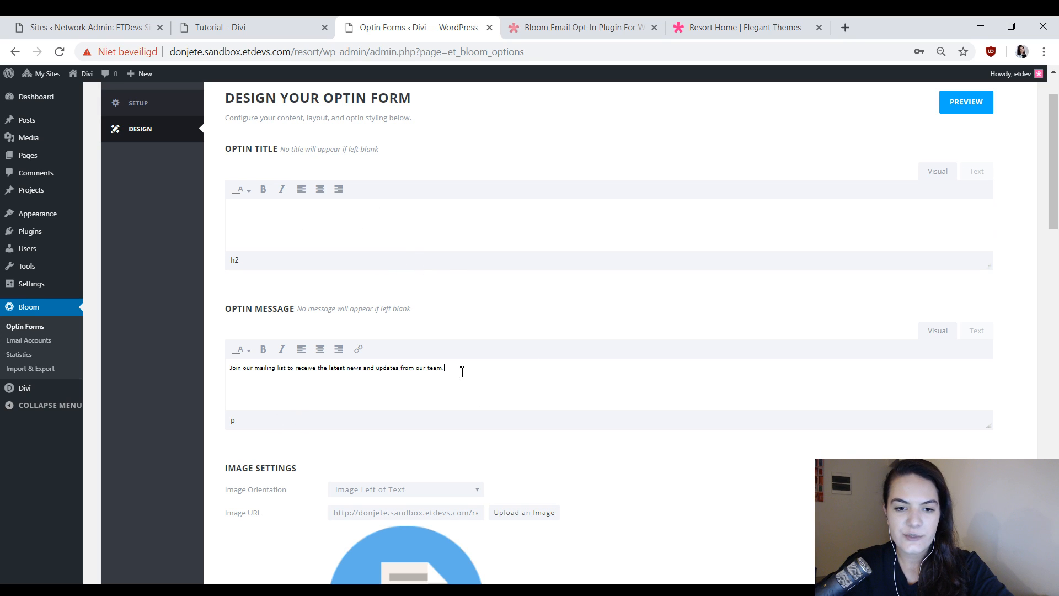
{"action": "left_click_drag", "start_coordinate": [462, 372], "coordinate": [239, 368]}
{"action": "key", "text": "BackSpace"}
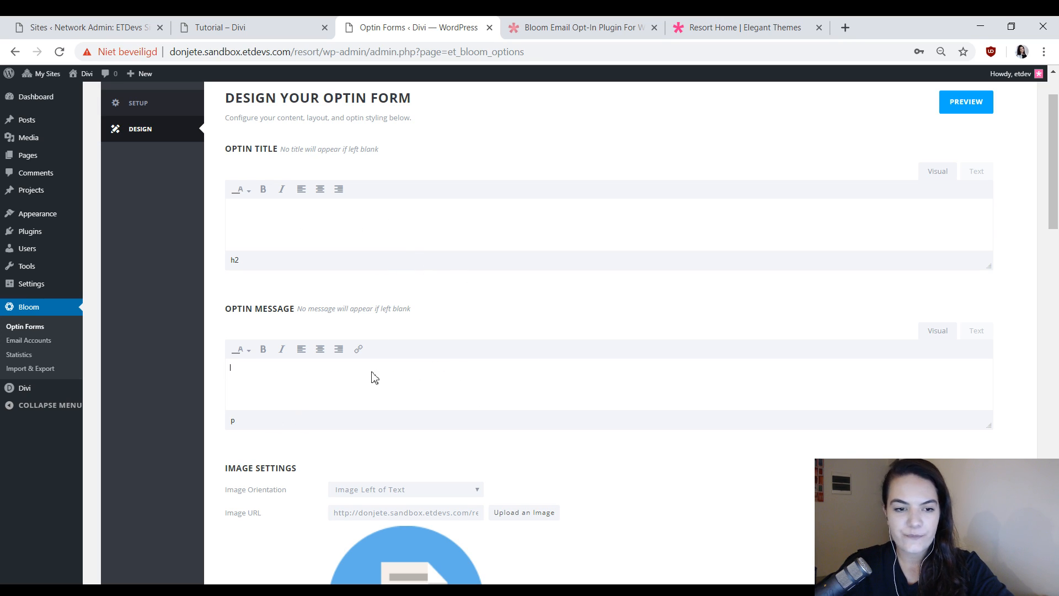
{"action": "left_click", "coordinate": [323, 210]}
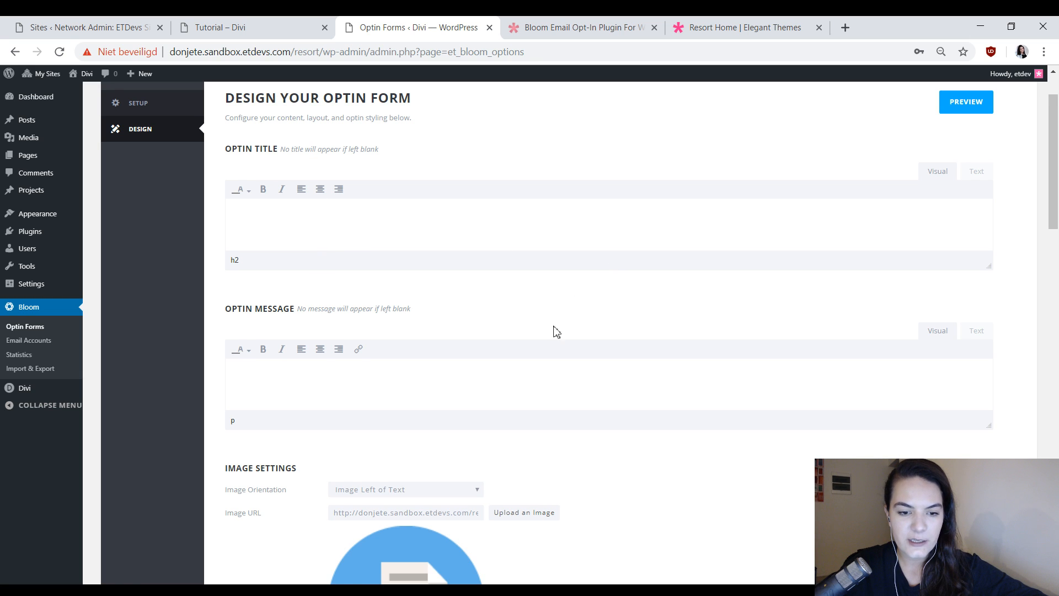
Set the optin's image orientation to No Image.
{"action": "scroll", "coordinate": [556, 331], "scroll_direction": "down", "scroll_amount": 6}
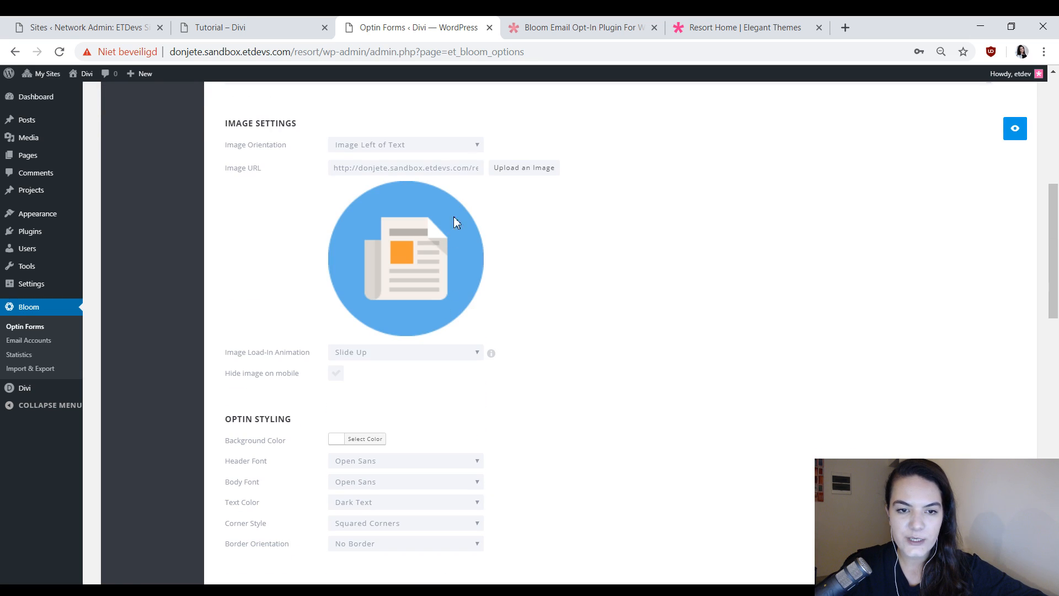
{"action": "left_click", "coordinate": [369, 161]}
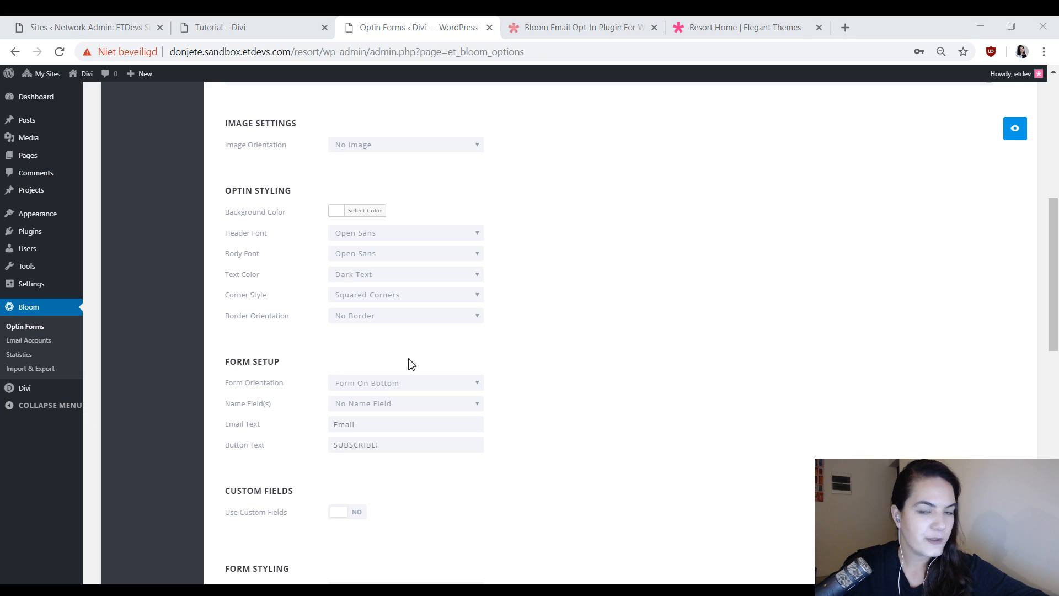
Check the optin's background color and compare it with the discount code section on the resort's Outcome page.
{"action": "left_click", "coordinate": [364, 210]}
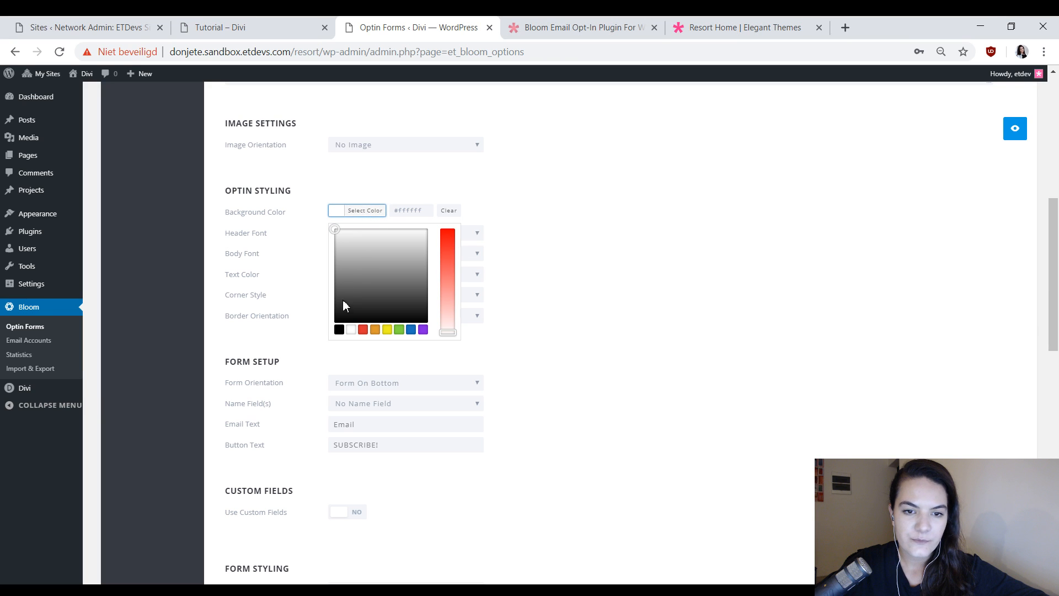
{"action": "left_click", "coordinate": [410, 212]}
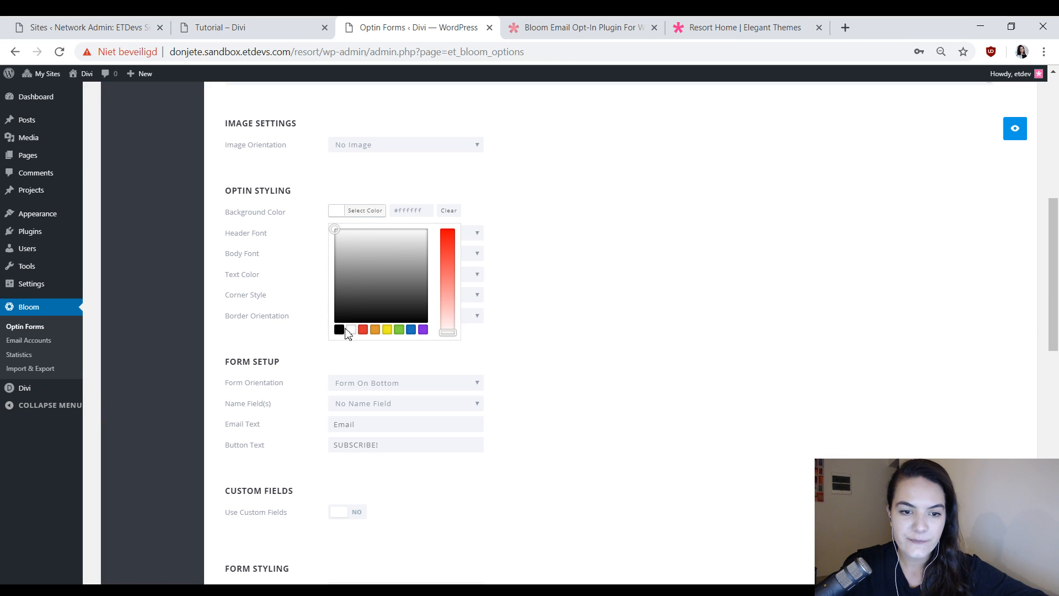
{"action": "left_click", "coordinate": [239, 26]}
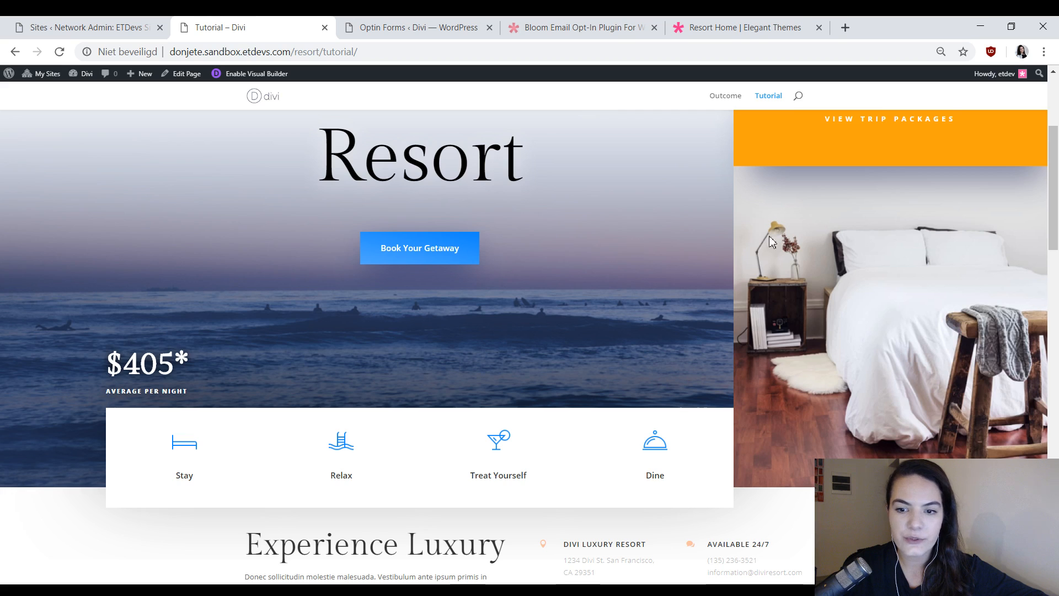
{"action": "scroll", "coordinate": [816, 309], "scroll_direction": "down", "scroll_amount": 10}
{"action": "scroll", "coordinate": [816, 309], "scroll_direction": "up", "scroll_amount": 3}
{"action": "middle_click", "coordinate": [728, 99]}
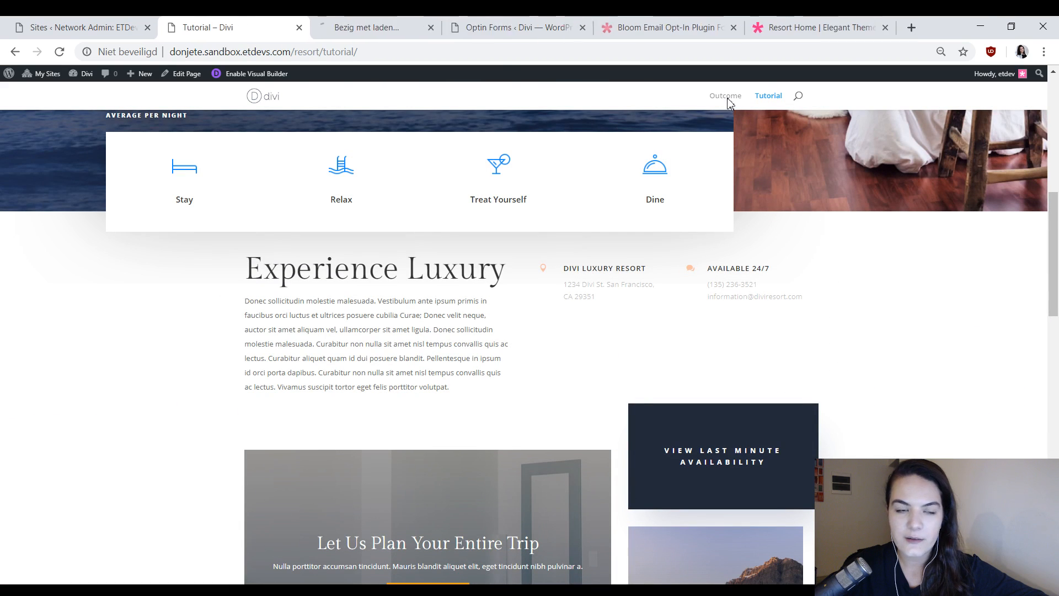
{"action": "left_click", "coordinate": [353, 27]}
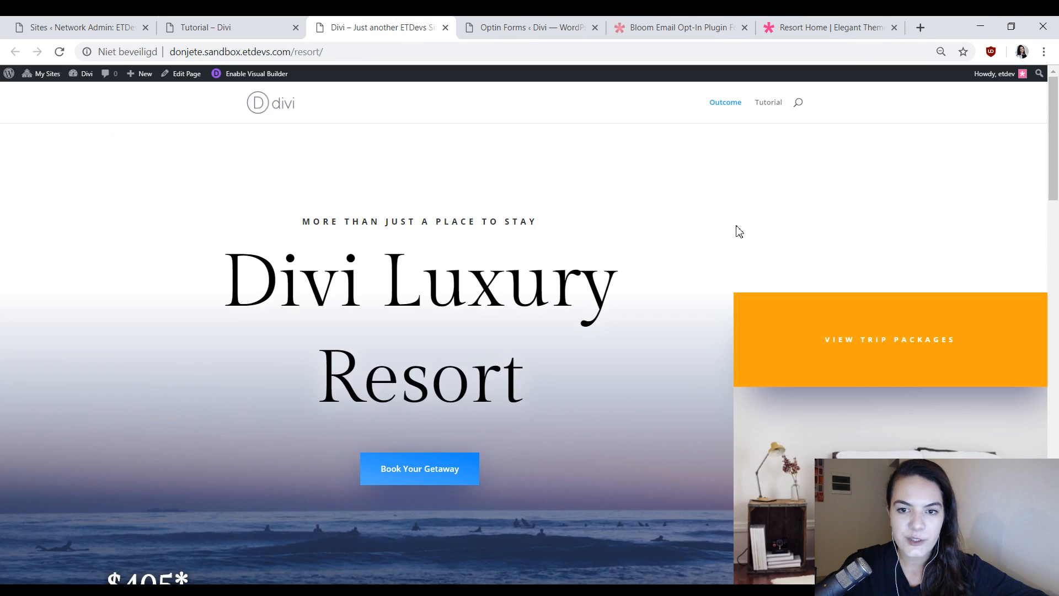
{"action": "scroll", "coordinate": [738, 229], "scroll_direction": "down", "scroll_amount": 8}
{"action": "scroll", "coordinate": [737, 238], "scroll_direction": "down", "scroll_amount": 8}
{"action": "scroll", "coordinate": [737, 238], "scroll_direction": "up", "scroll_amount": 14}
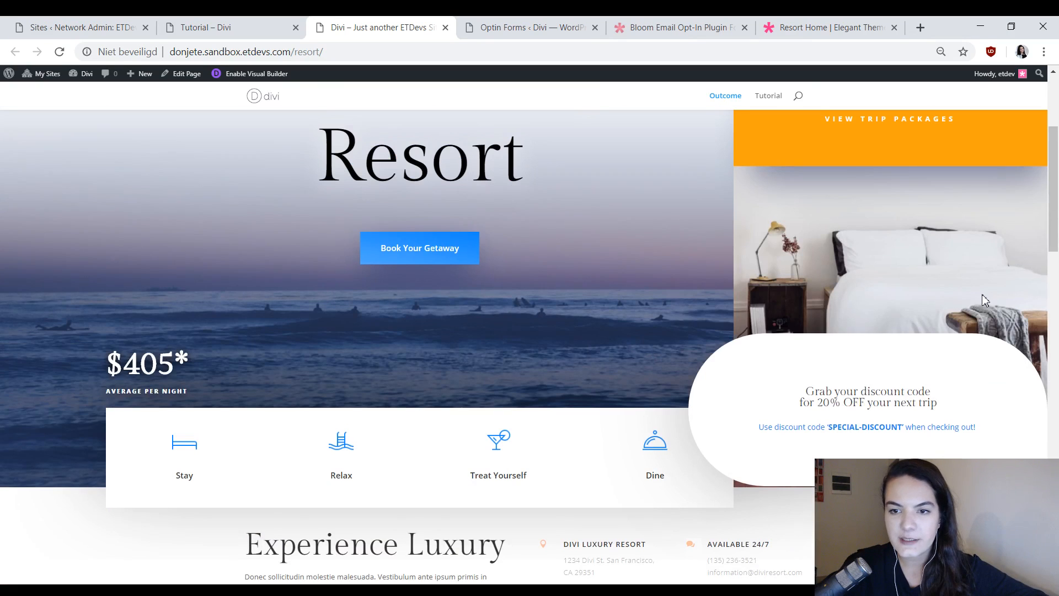
{"action": "left_click", "coordinate": [524, 26]}
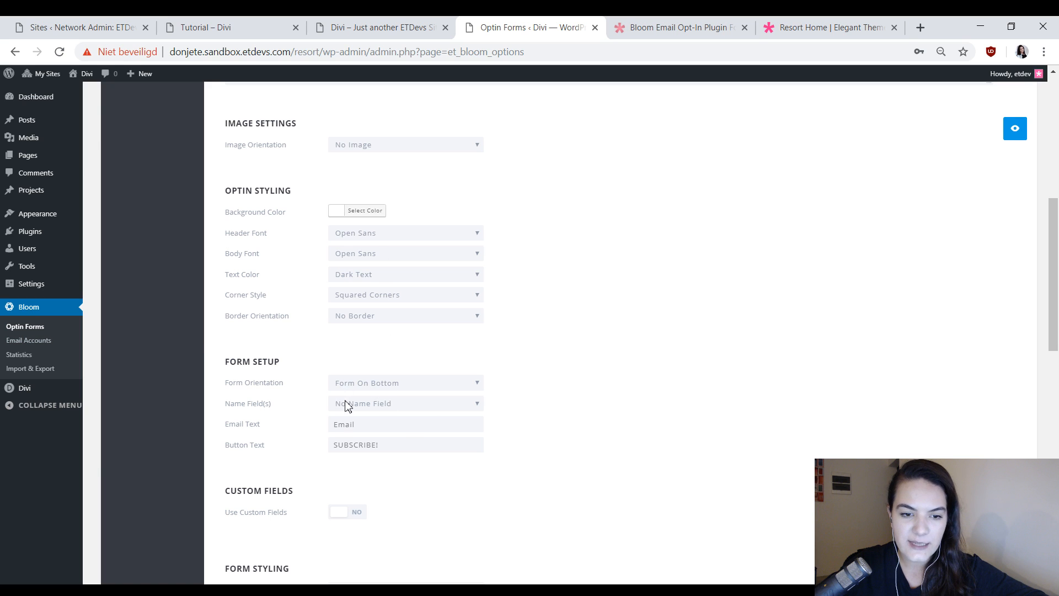
Set the form field orientation to Stacked Form Fields and enter a light grey form background color.
{"action": "scroll", "coordinate": [432, 409], "scroll_direction": "down", "scroll_amount": 8}
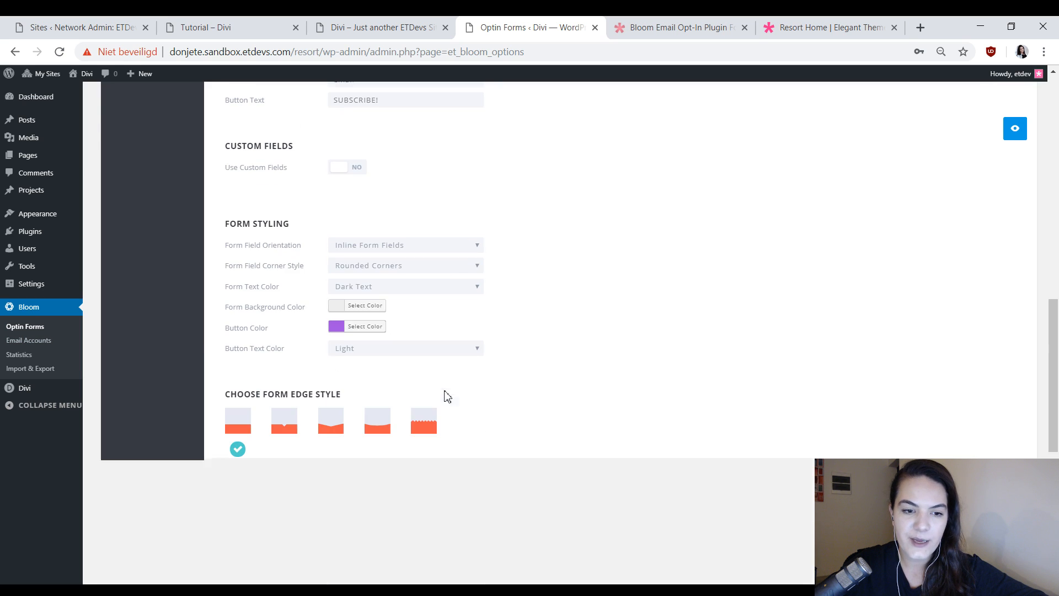
{"action": "scroll", "coordinate": [570, 402], "scroll_direction": "down", "scroll_amount": 1}
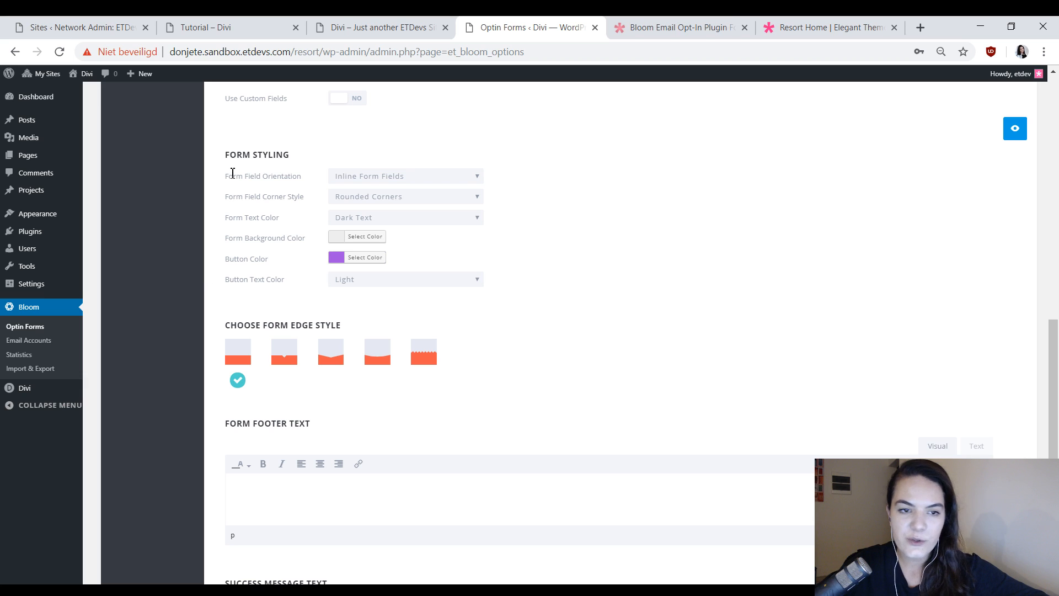
{"action": "left_click", "coordinate": [381, 194]}
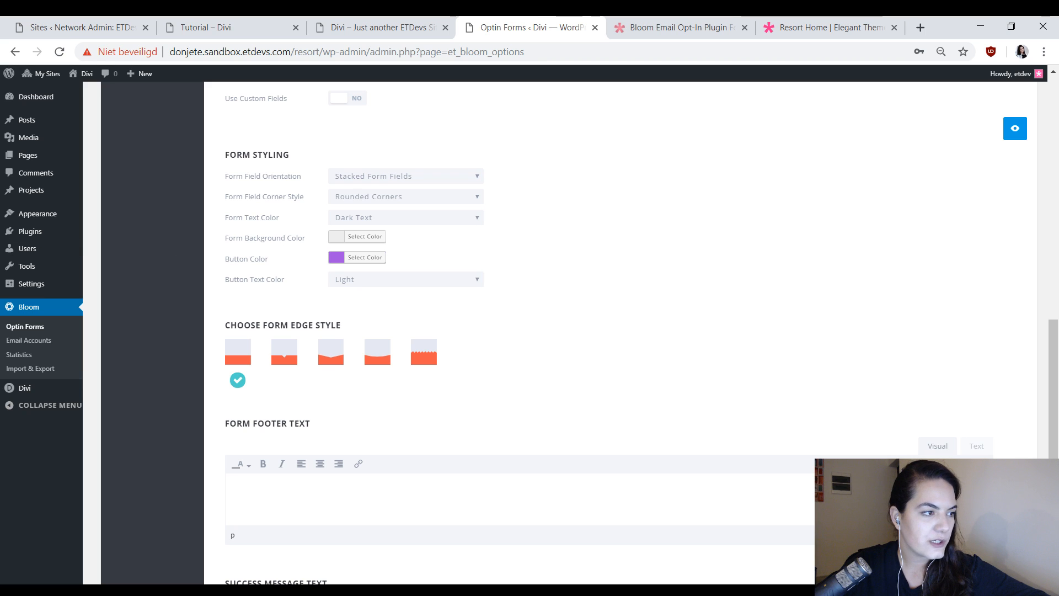
{"action": "left_click", "coordinate": [362, 237]}
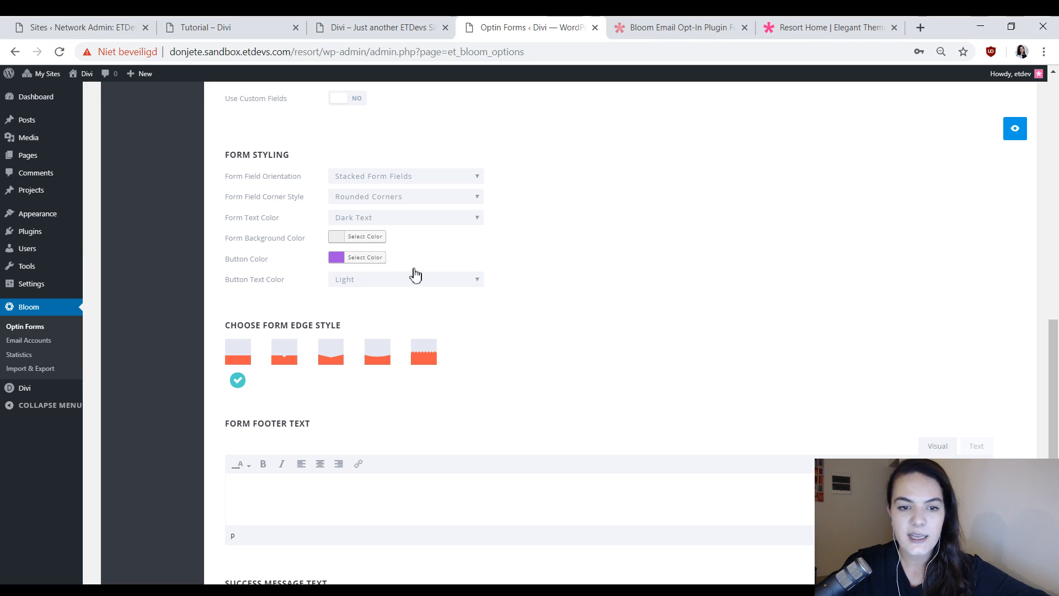
{"action": "triple_click", "coordinate": [413, 237]}
{"action": "type", "text": "#ededed"}
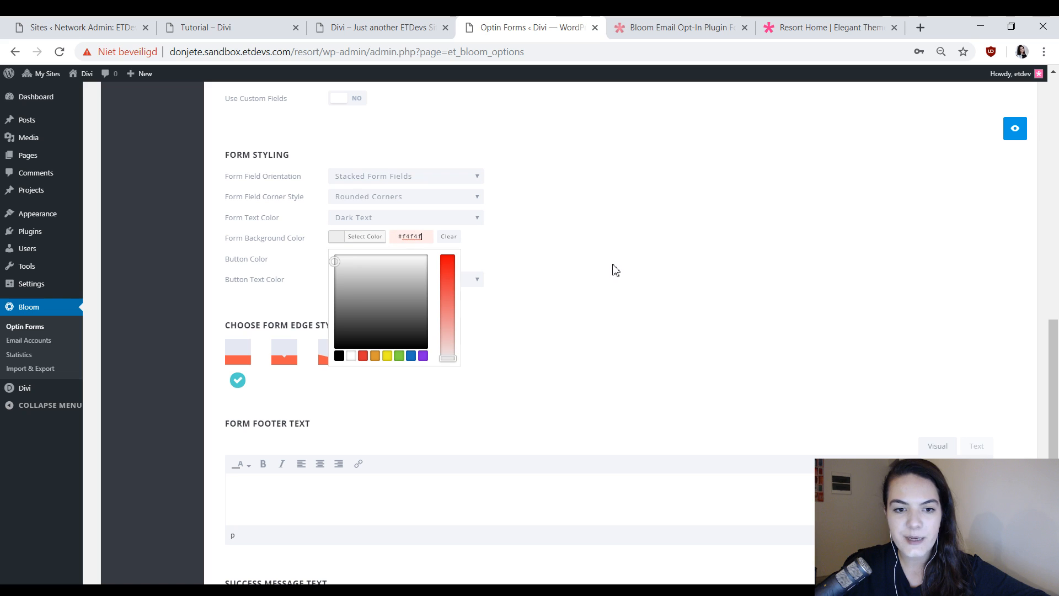
{"action": "left_click", "coordinate": [613, 266]}
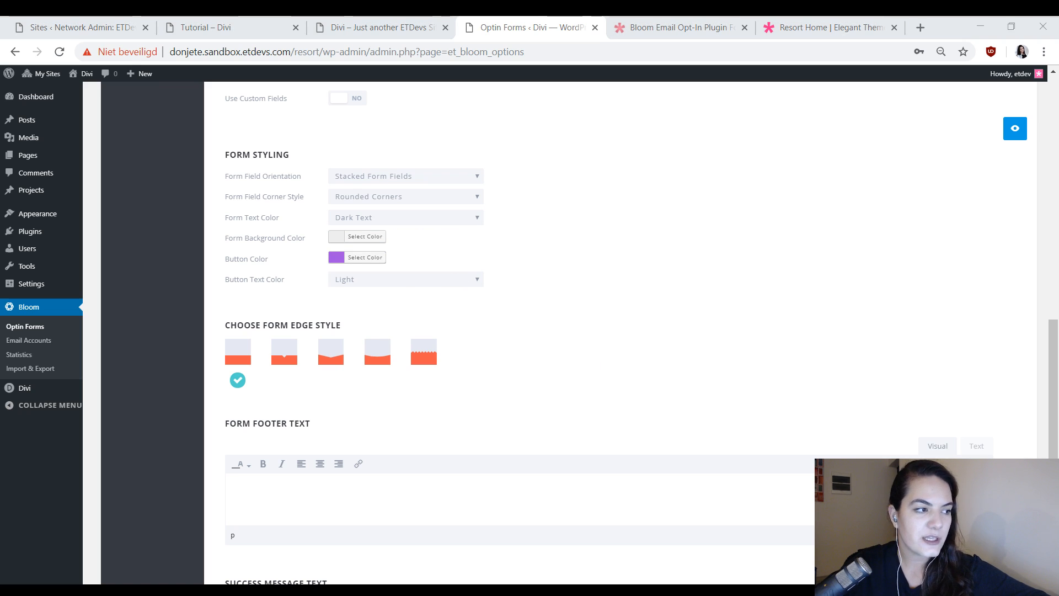
Set the form's button color to #ffffff and its button text color to Dark.
{"action": "left_click", "coordinate": [901, 237]}
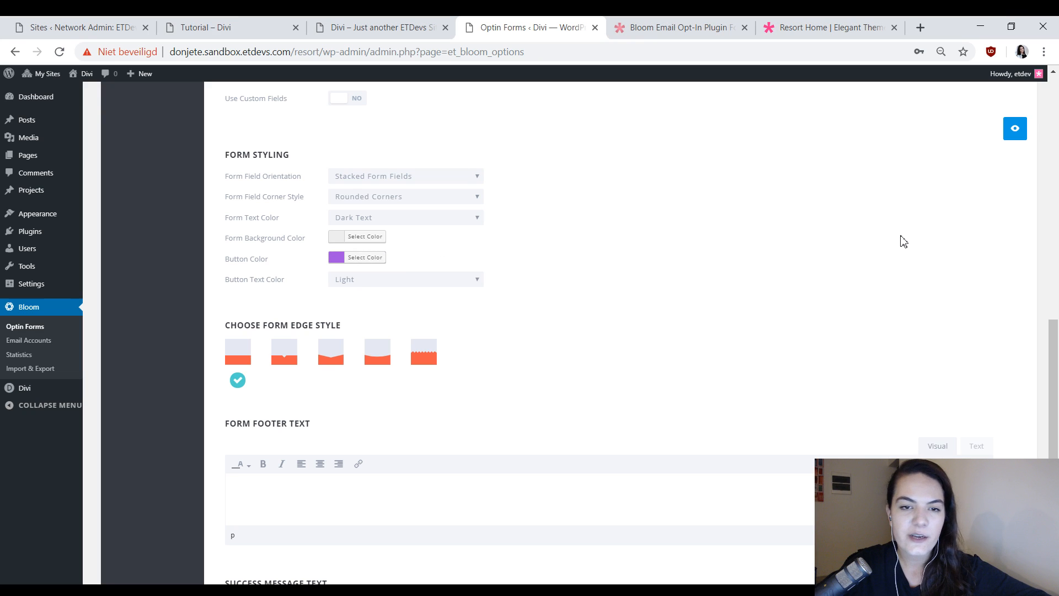
{"action": "left_click", "coordinate": [357, 258]}
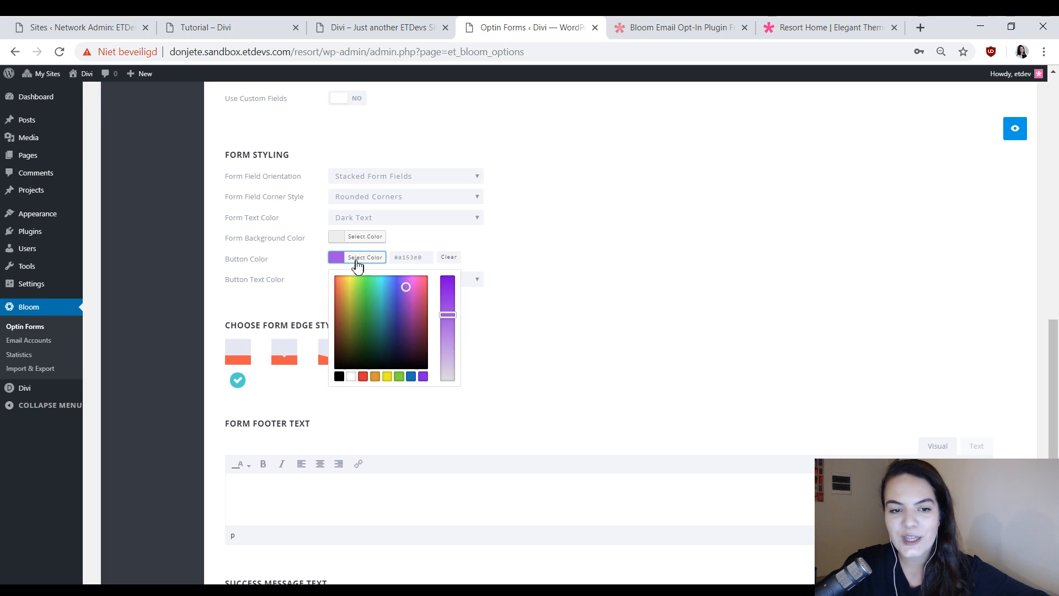
{"action": "left_click", "coordinate": [423, 257]}
{"action": "key", "text": "ctrl+a"}
{"action": "type", "text": "#ffffff"}
{"action": "left_click", "coordinate": [631, 227]}
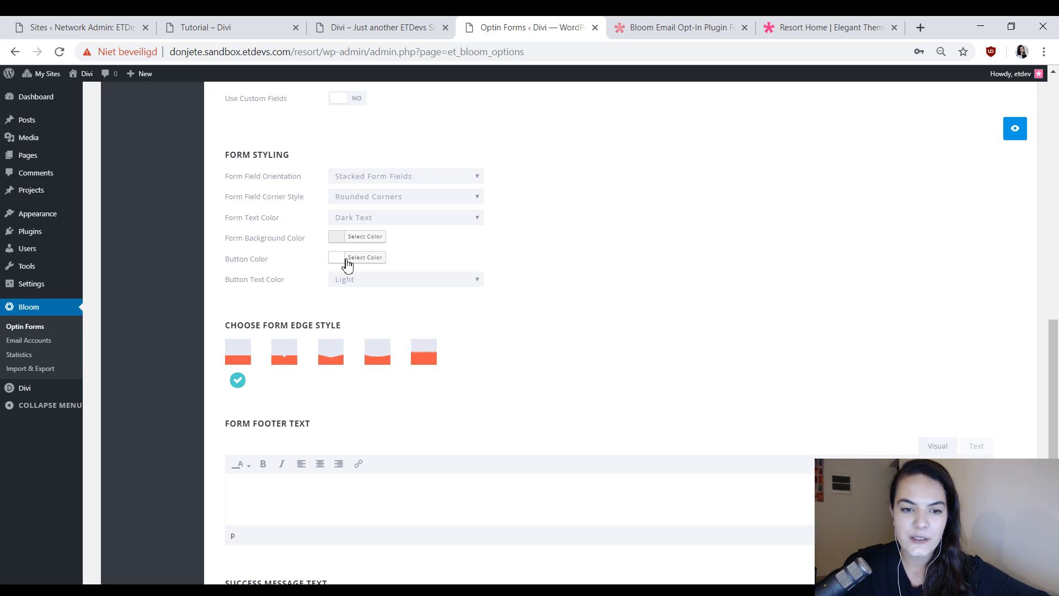
{"action": "left_click", "coordinate": [372, 259]}
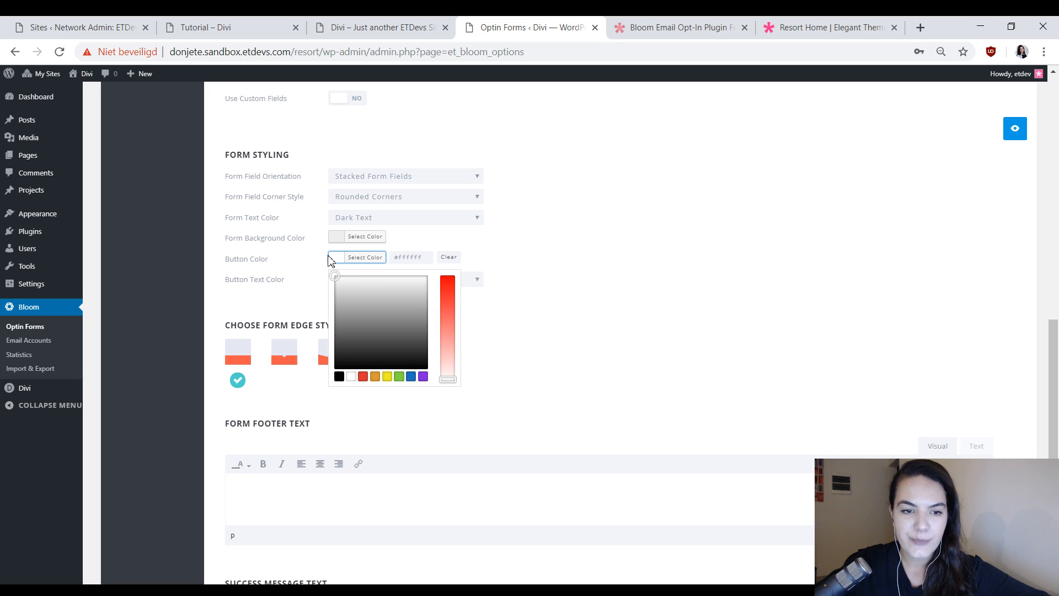
{"action": "left_click", "coordinate": [492, 279]}
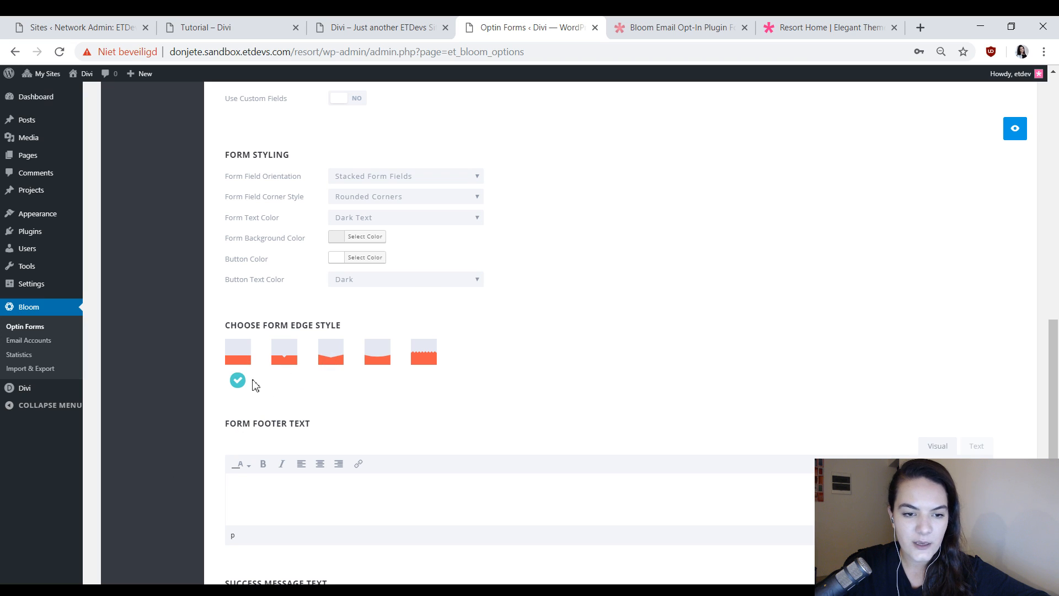
Apply the second form edge style, with the small arrow notch, and save the optin after previewing it.
{"action": "left_click", "coordinate": [282, 357]}
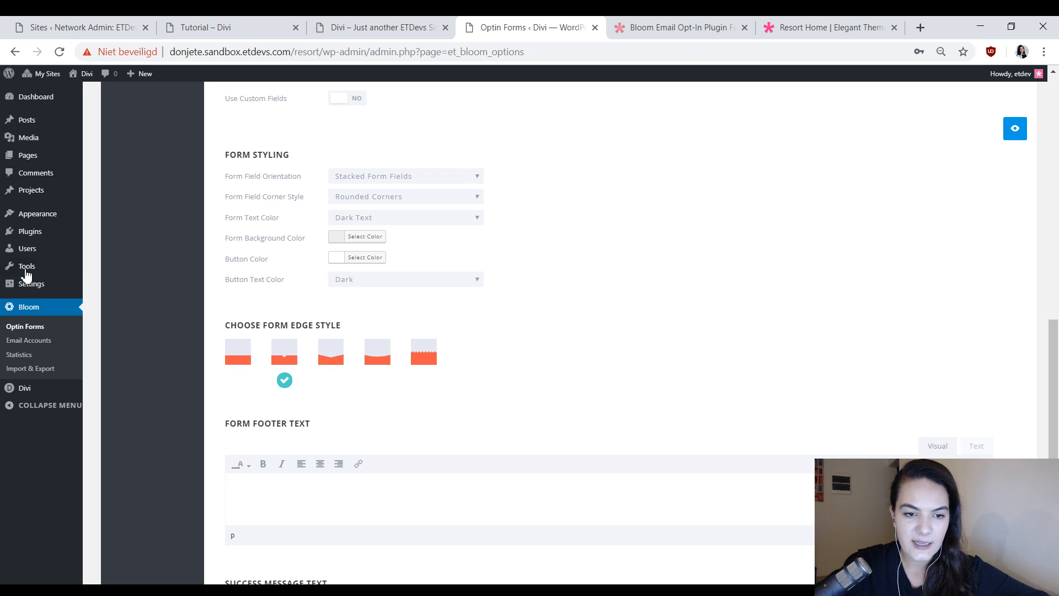
{"action": "scroll", "coordinate": [739, 225], "scroll_direction": "down", "scroll_amount": 6}
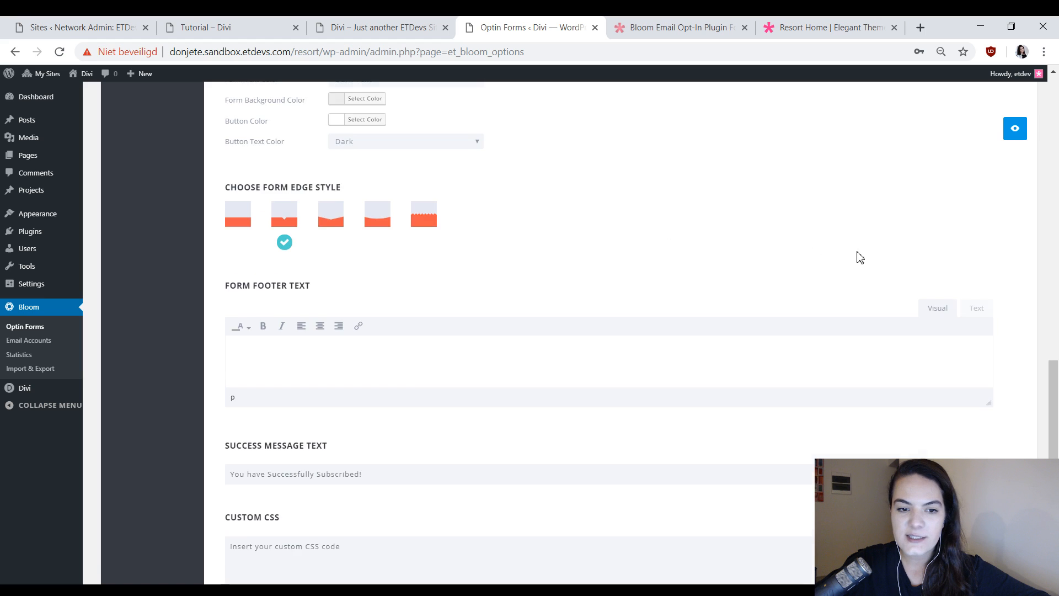
{"action": "scroll", "coordinate": [1009, 141], "scroll_direction": "up", "scroll_amount": 4}
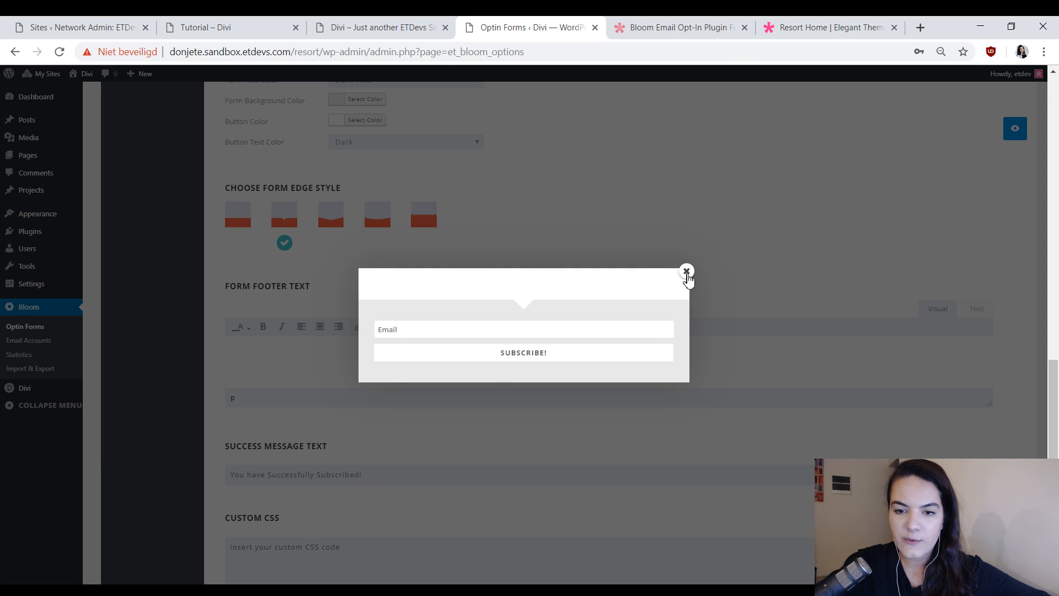
{"action": "left_click", "coordinate": [686, 272]}
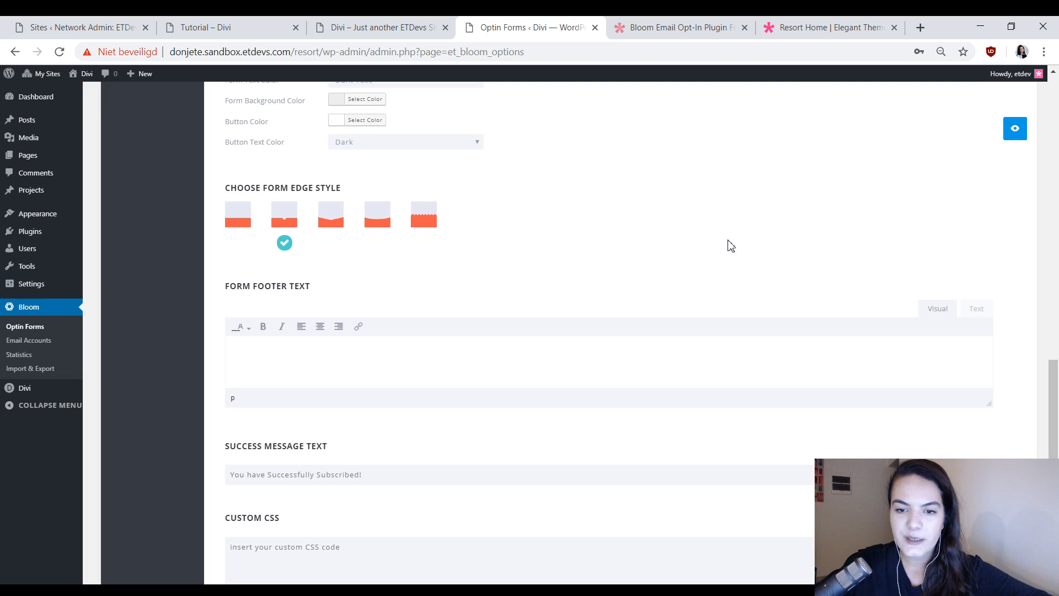
{"action": "scroll", "coordinate": [690, 254], "scroll_direction": "down", "scroll_amount": 4}
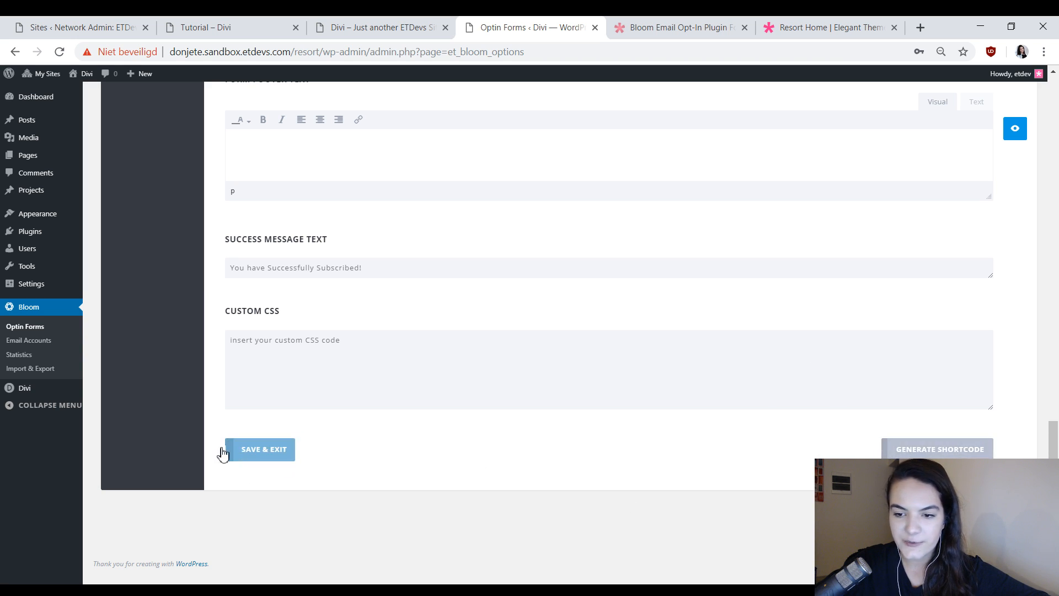
{"action": "left_click", "coordinate": [284, 451]}
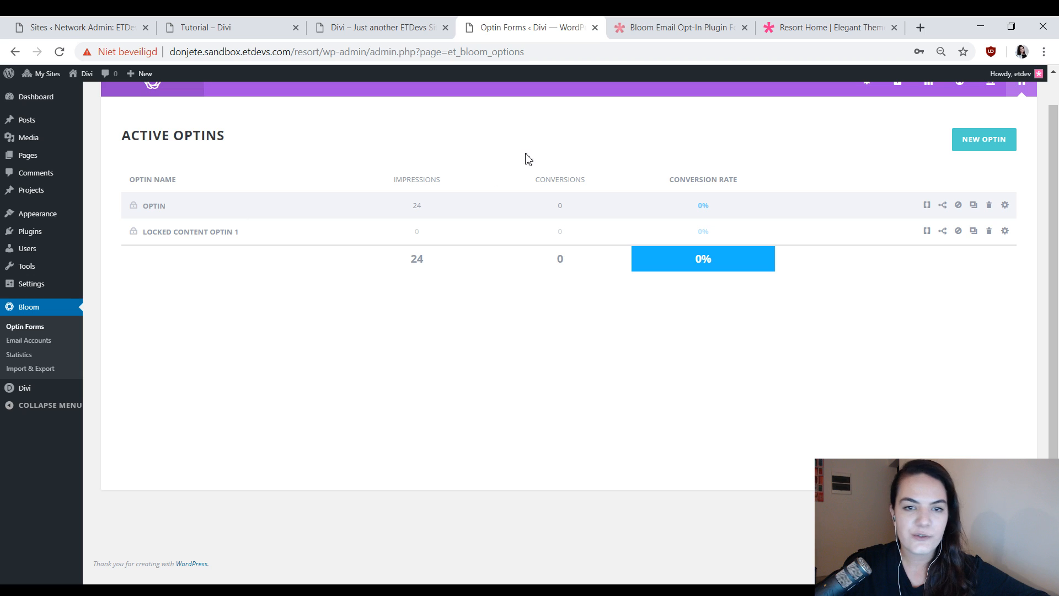
Open the resort's Tutorial page in the Visual Builder.
{"action": "left_click", "coordinate": [386, 27]}
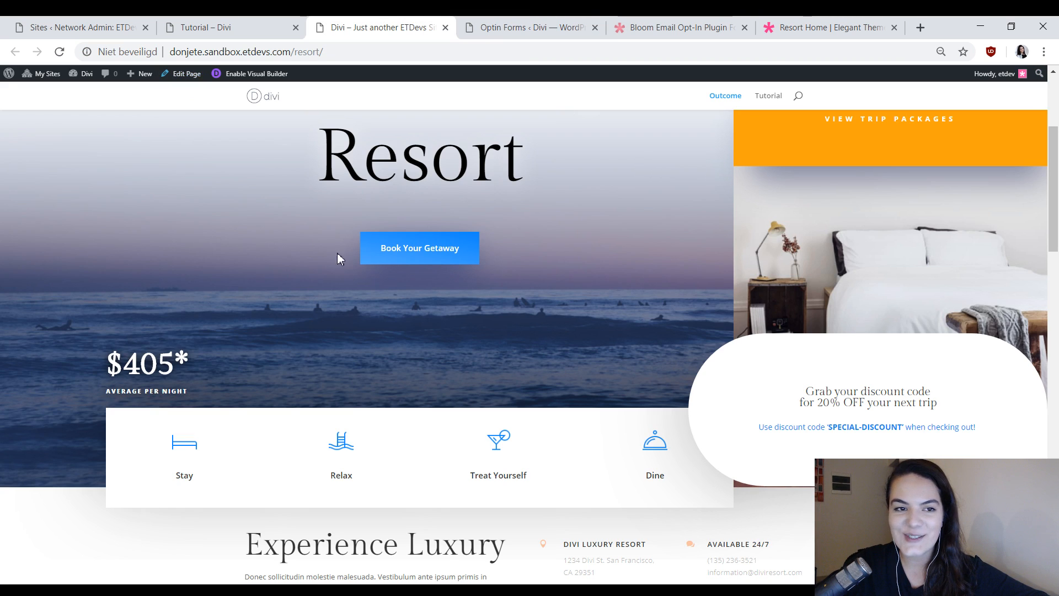
{"action": "scroll", "coordinate": [786, 209], "scroll_direction": "up", "scroll_amount": 4}
{"action": "left_click", "coordinate": [251, 23]}
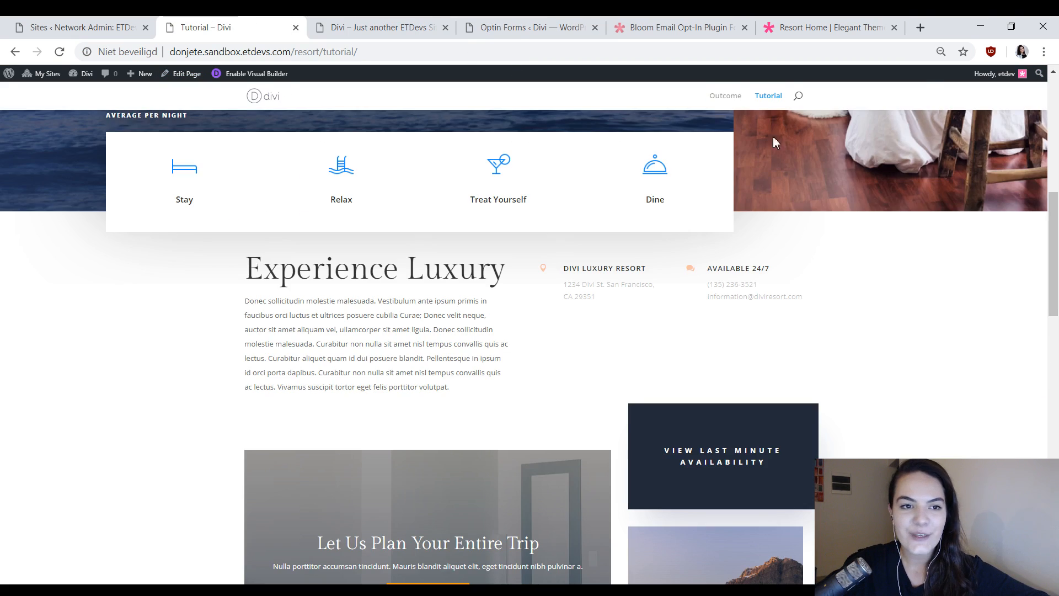
{"action": "scroll", "coordinate": [752, 369], "scroll_direction": "up", "scroll_amount": 9}
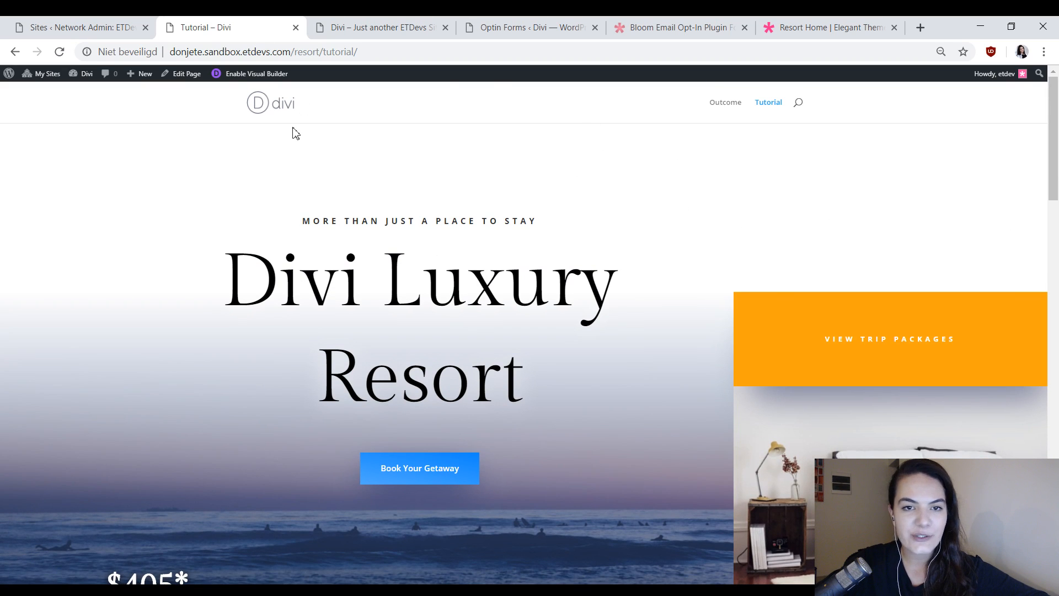
{"action": "left_click", "coordinate": [274, 75]}
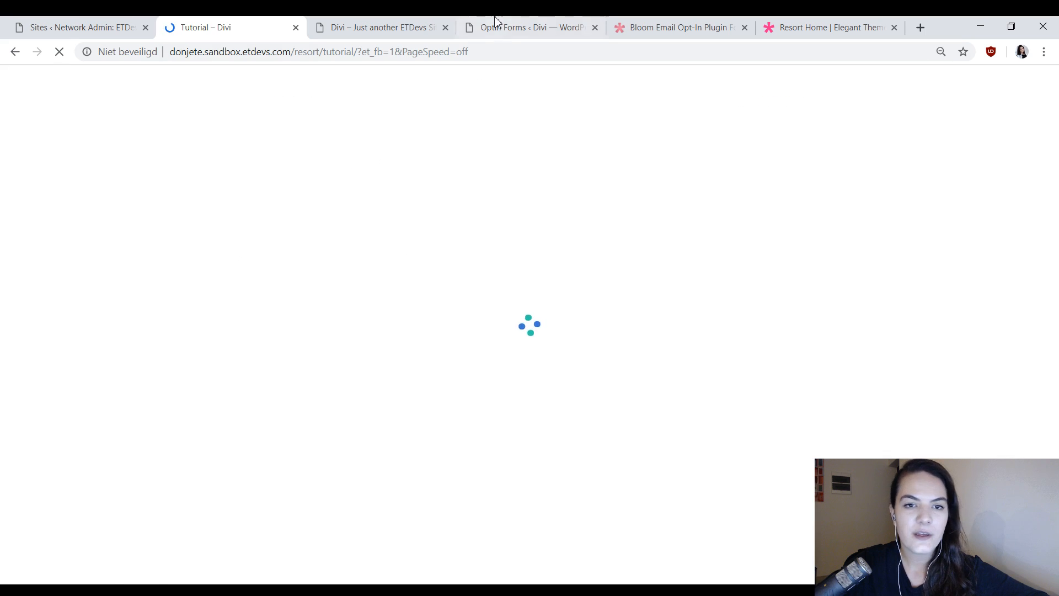
Examine how the discount code sections are placed and styled along the finished Outcome page.
{"action": "left_click", "coordinate": [425, 27]}
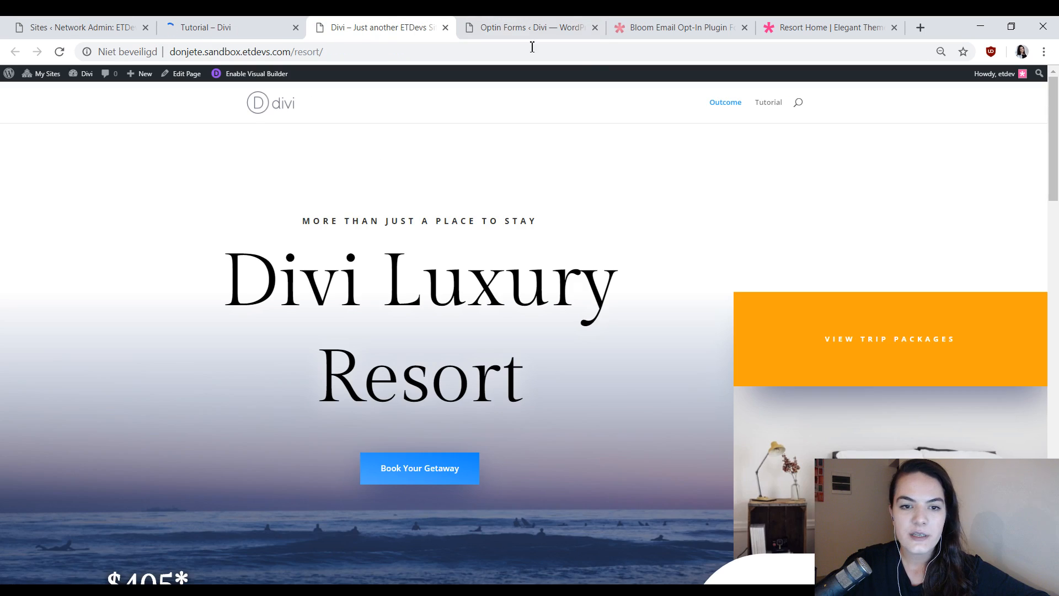
{"action": "scroll", "coordinate": [610, 231], "scroll_direction": "down", "scroll_amount": 1}
{"action": "scroll", "coordinate": [610, 231], "scroll_direction": "down", "scroll_amount": 5}
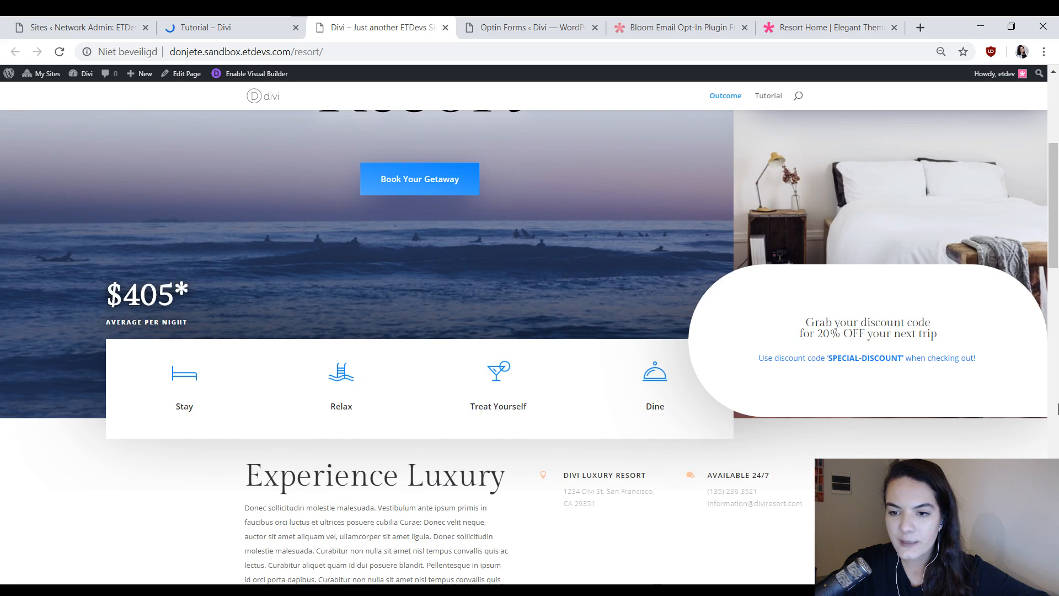
{"action": "scroll", "coordinate": [732, 354], "scroll_direction": "down", "scroll_amount": 1}
{"action": "scroll", "coordinate": [733, 354], "scroll_direction": "down", "scroll_amount": 7}
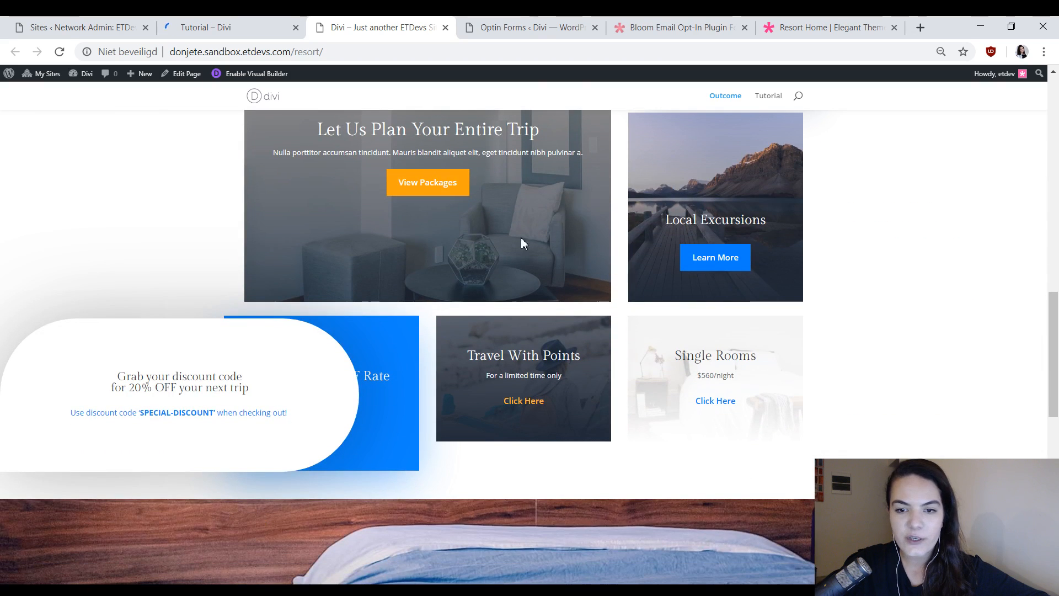
{"action": "scroll", "coordinate": [613, 327], "scroll_direction": "up", "scroll_amount": 4}
{"action": "scroll", "coordinate": [614, 328], "scroll_direction": "up", "scroll_amount": 3}
{"action": "key", "text": "ctrl+plus"}
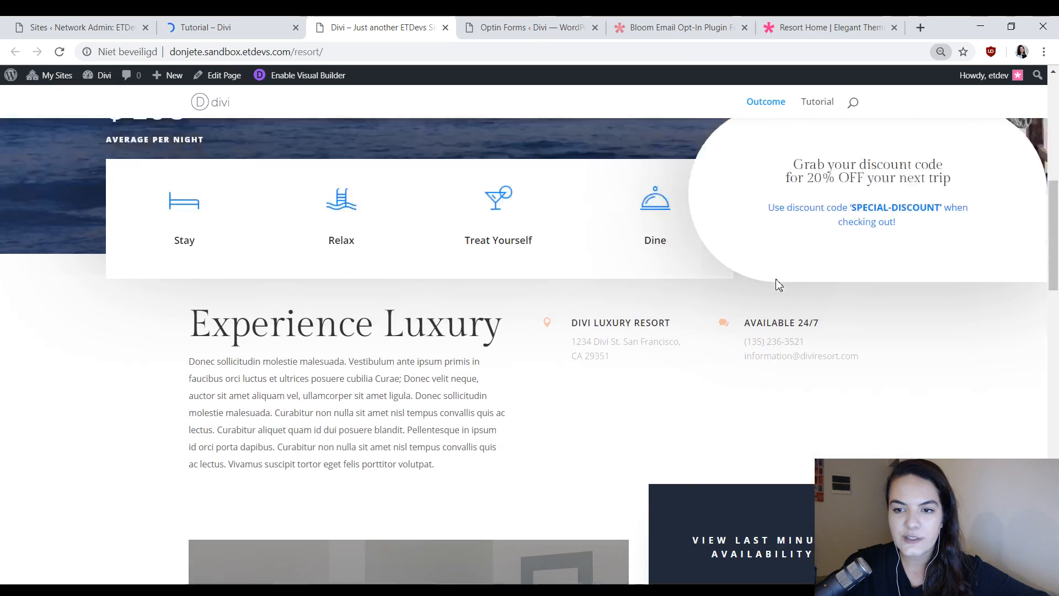
{"action": "scroll", "coordinate": [780, 283], "scroll_direction": "up", "scroll_amount": 5}
{"action": "scroll", "coordinate": [862, 352], "scroll_direction": "down", "scroll_amount": 8}
Add a single-column row to the Experience Luxury section of the Tutorial page and move it above the section's existing content.
{"action": "left_click", "coordinate": [265, 25]}
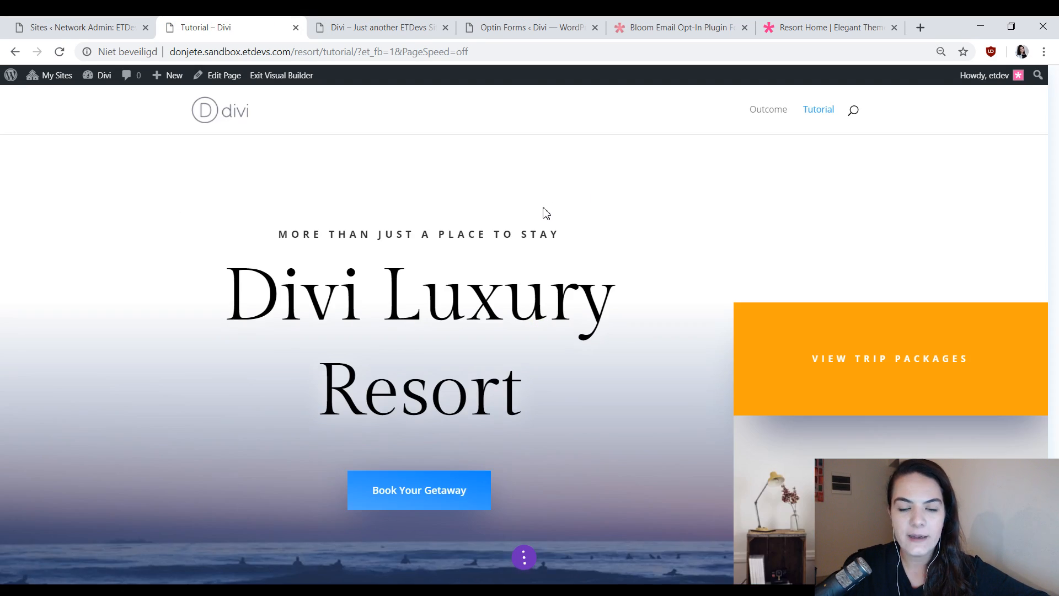
{"action": "scroll", "coordinate": [781, 307], "scroll_direction": "down", "scroll_amount": 9}
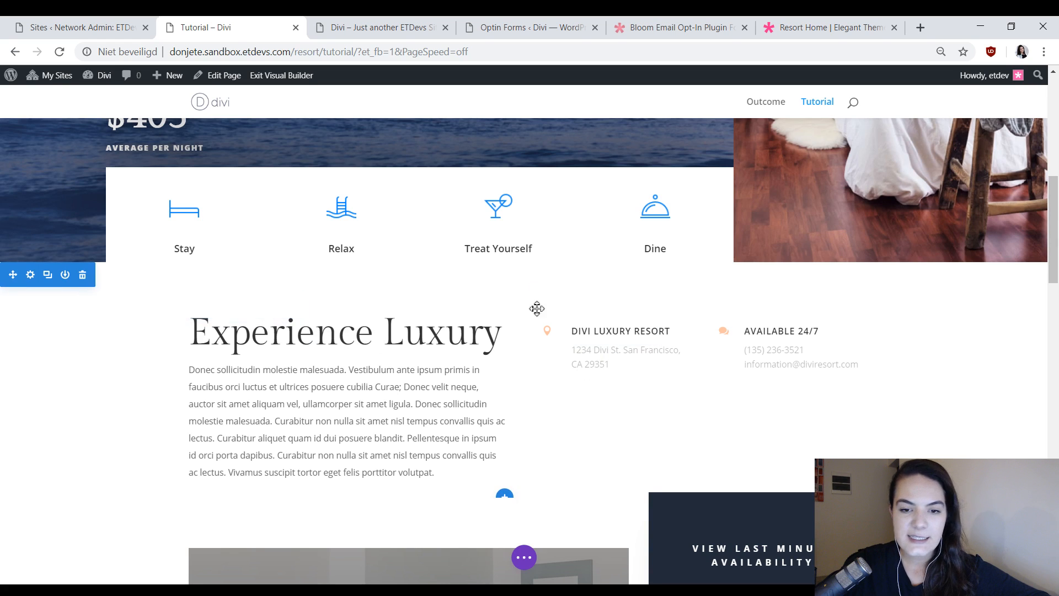
{"action": "left_click", "coordinate": [523, 498]}
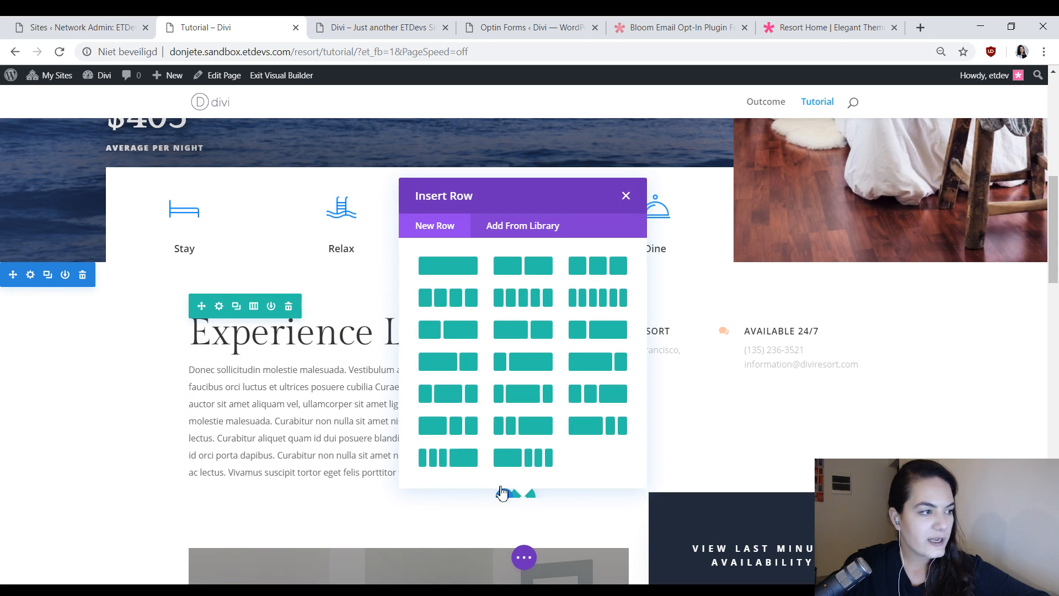
{"action": "left_click", "coordinate": [463, 270]}
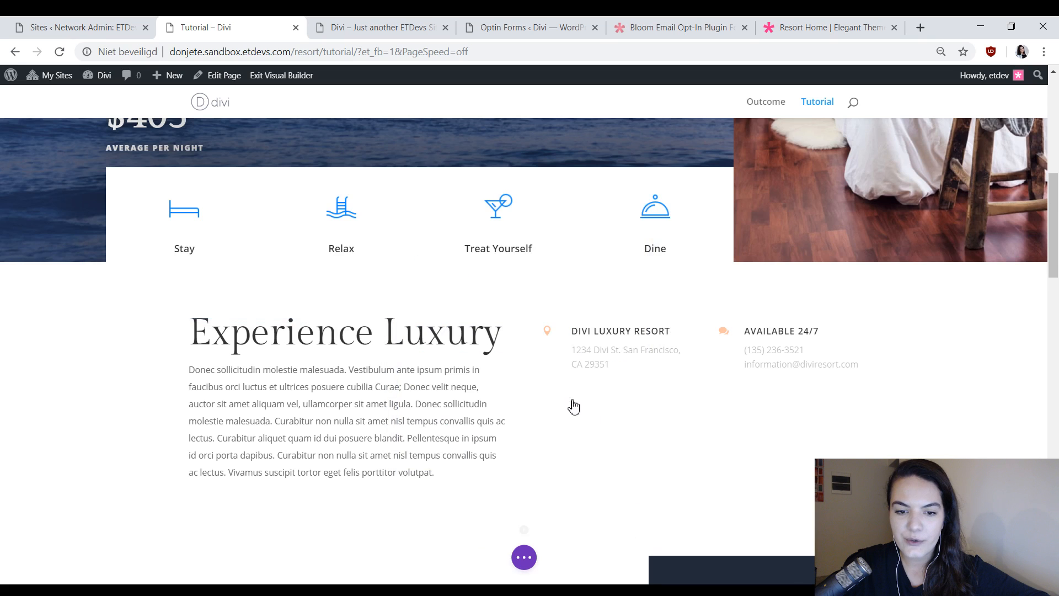
{"action": "left_click", "coordinate": [626, 121]}
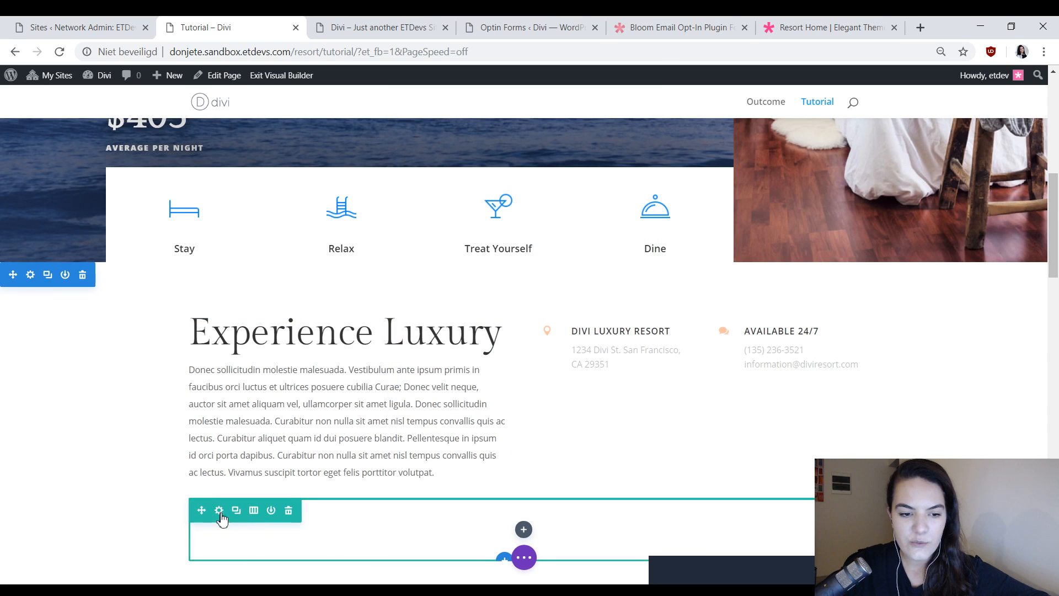
{"action": "left_click_drag", "start_coordinate": [206, 509], "coordinate": [333, 309]}
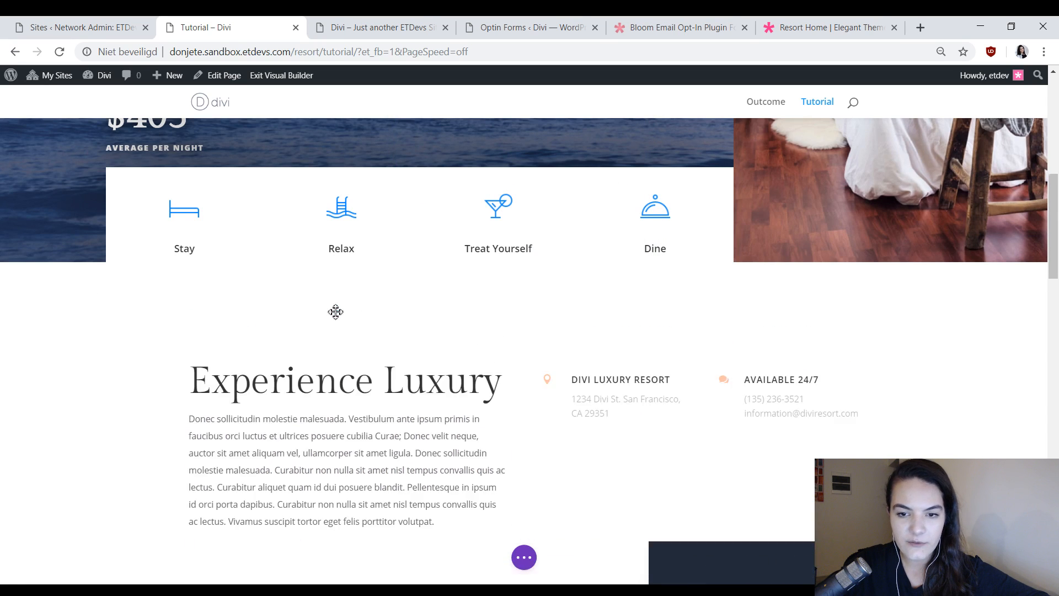
{"action": "left_click_drag", "start_coordinate": [472, 323], "coordinate": [522, 315]}
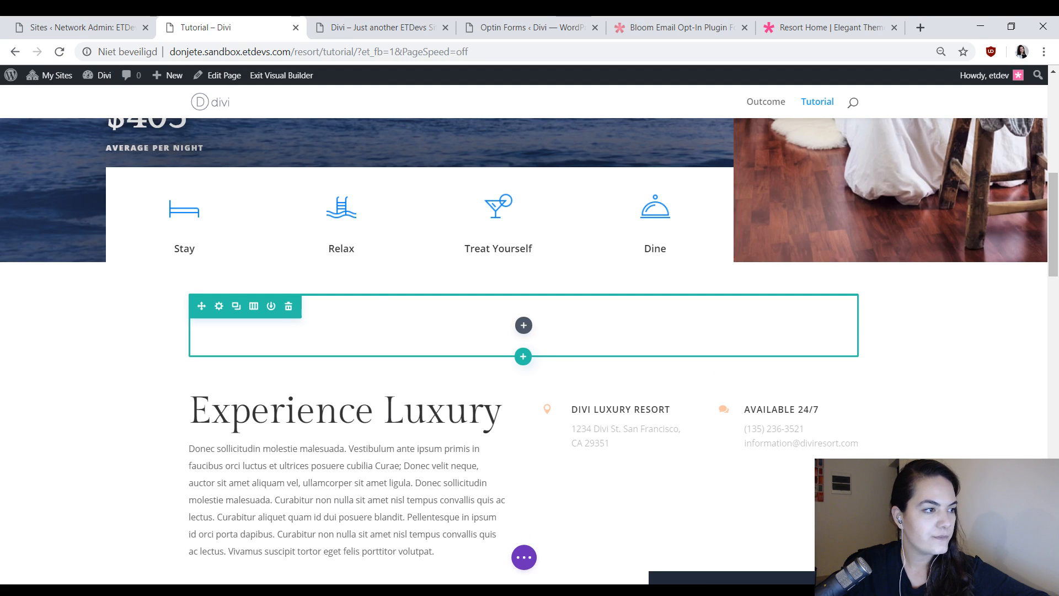
Make the new empty row fullwidth and give it a custom gutter width of 1.
{"action": "left_click", "coordinate": [219, 306]}
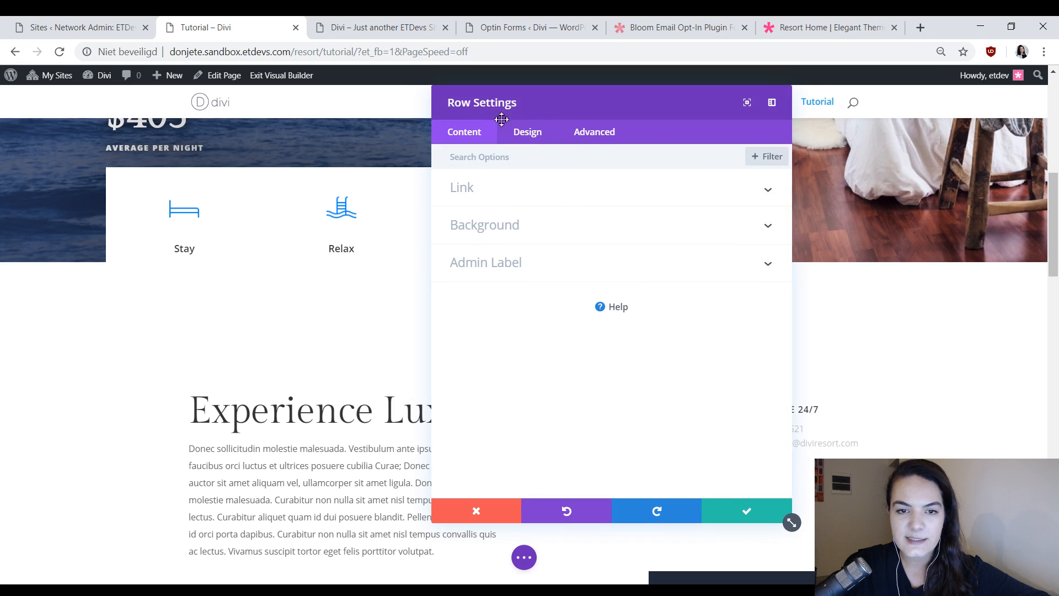
{"action": "left_click", "coordinate": [528, 132]}
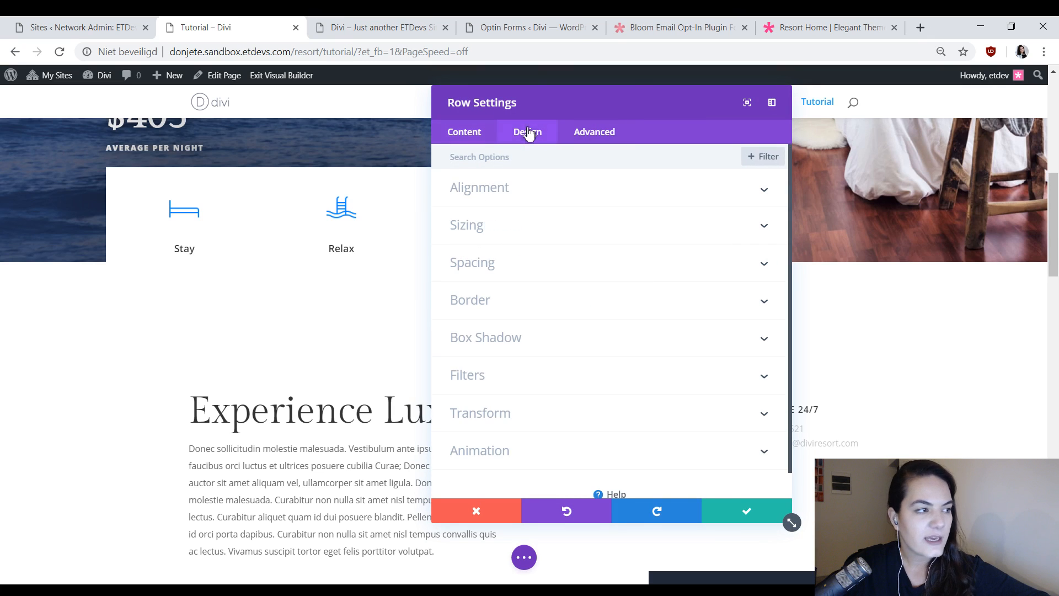
{"action": "left_click", "coordinate": [482, 226]}
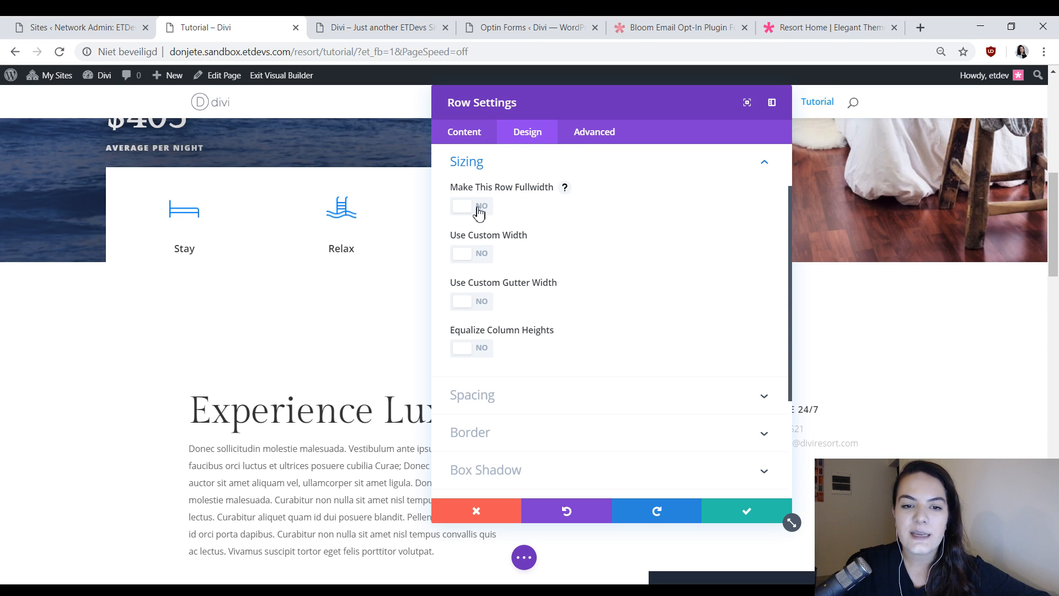
{"action": "left_click", "coordinate": [478, 214]}
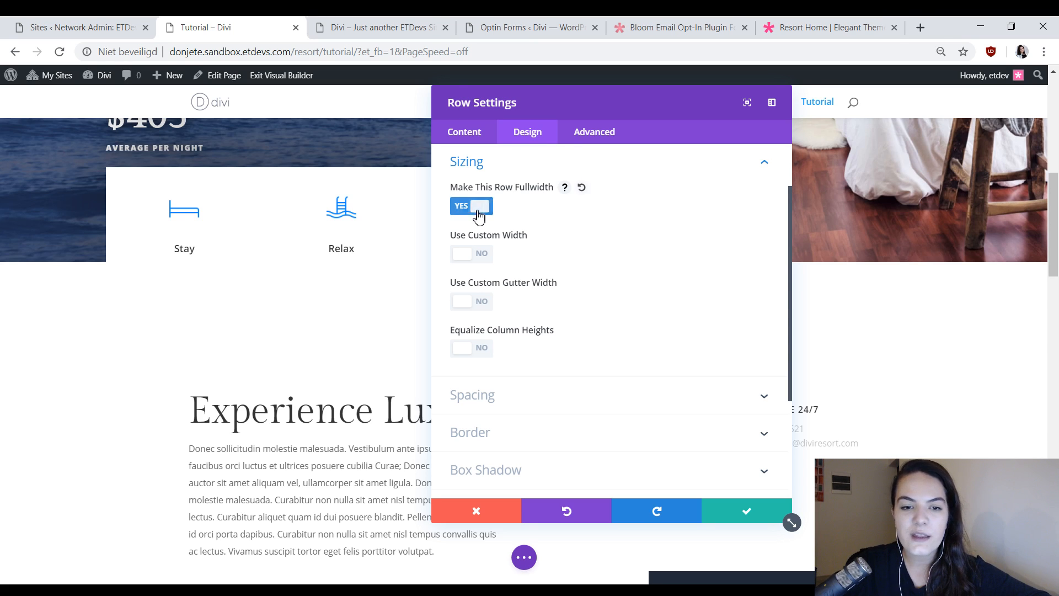
{"action": "left_click", "coordinate": [480, 309]}
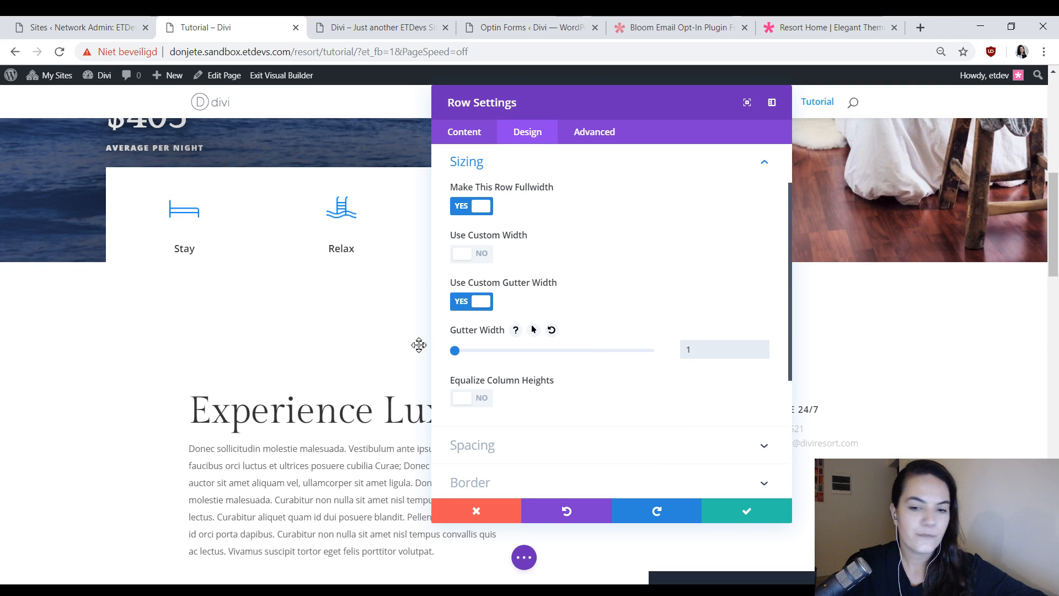
Set the row's custom top and bottom padding to 0px and save the row settings.
{"action": "left_click", "coordinate": [569, 457]}
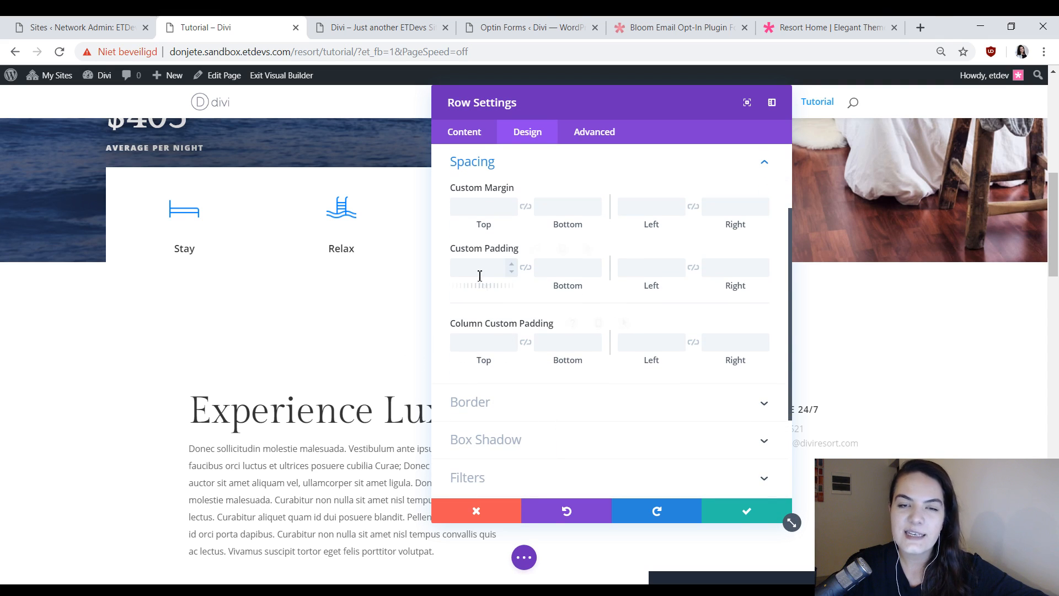
{"action": "left_click", "coordinate": [478, 276]}
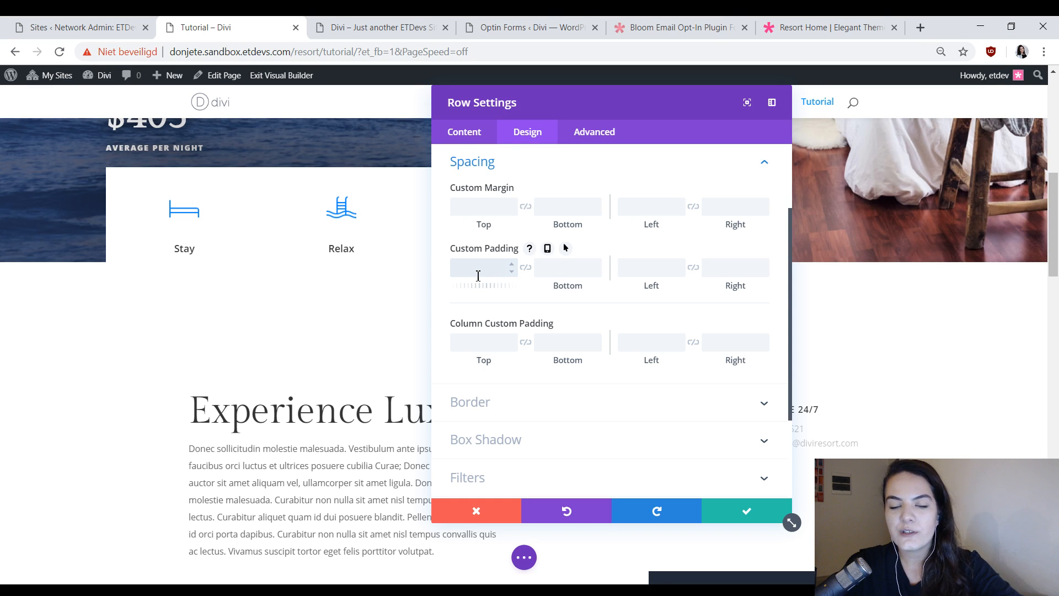
{"action": "type", "text": "0"}
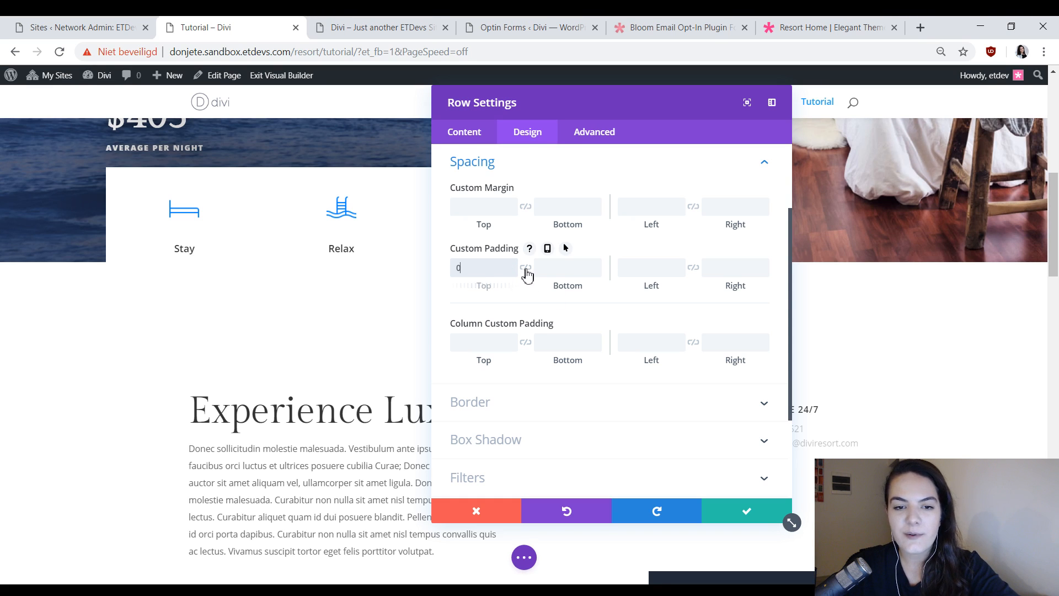
{"action": "left_click", "coordinate": [526, 269]}
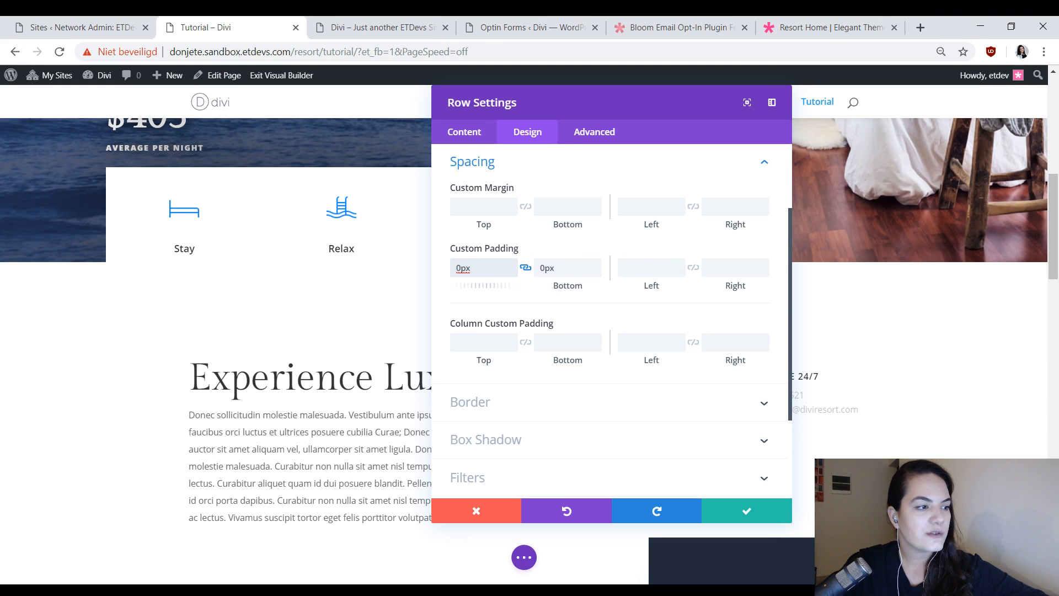
{"action": "left_click", "coordinate": [736, 510]}
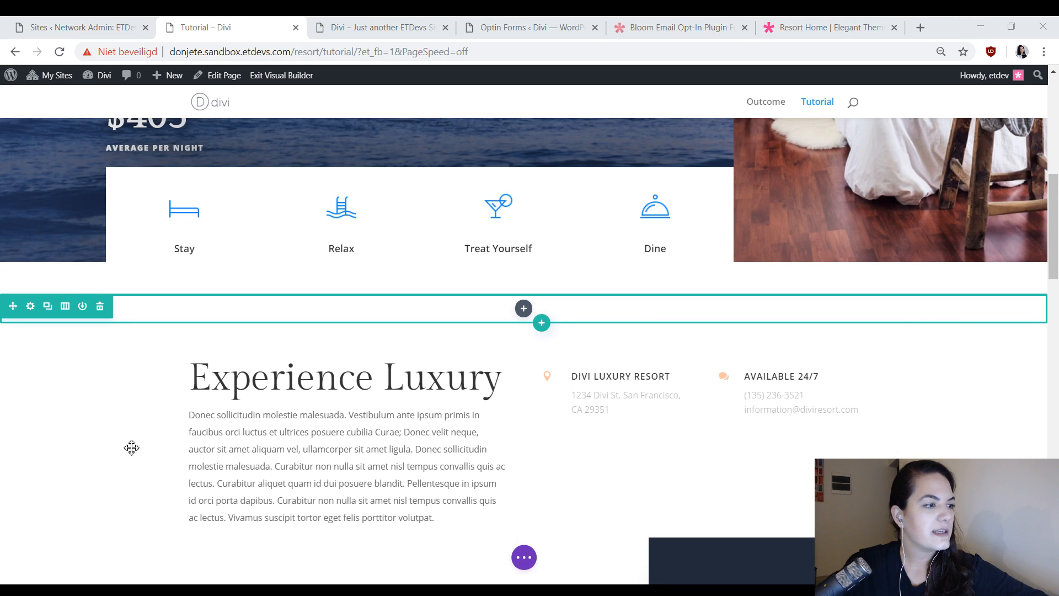
Insert a Text module in the new row and replace its placeholder with the heading "Grab your discount code for 20% OFF your next trip".
{"action": "left_click", "coordinate": [524, 308]}
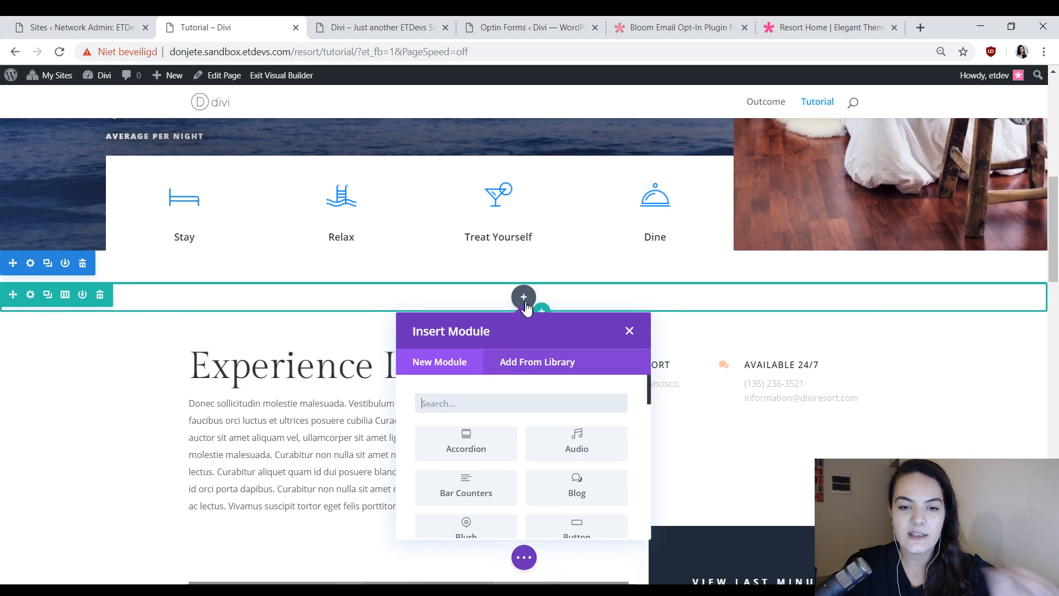
{"action": "type", "text": "text"}
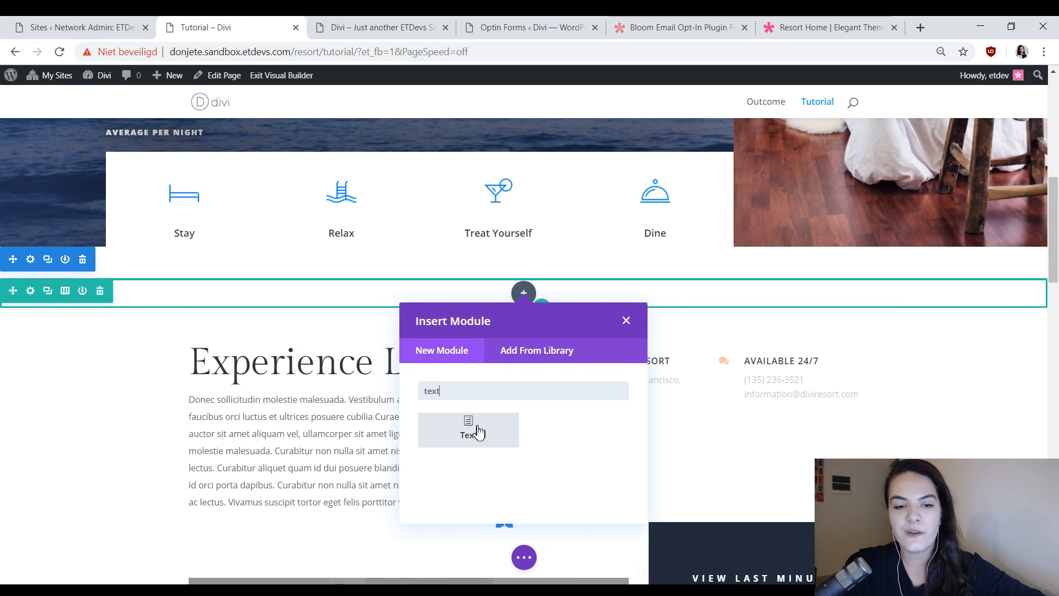
{"action": "left_click", "coordinate": [478, 432]}
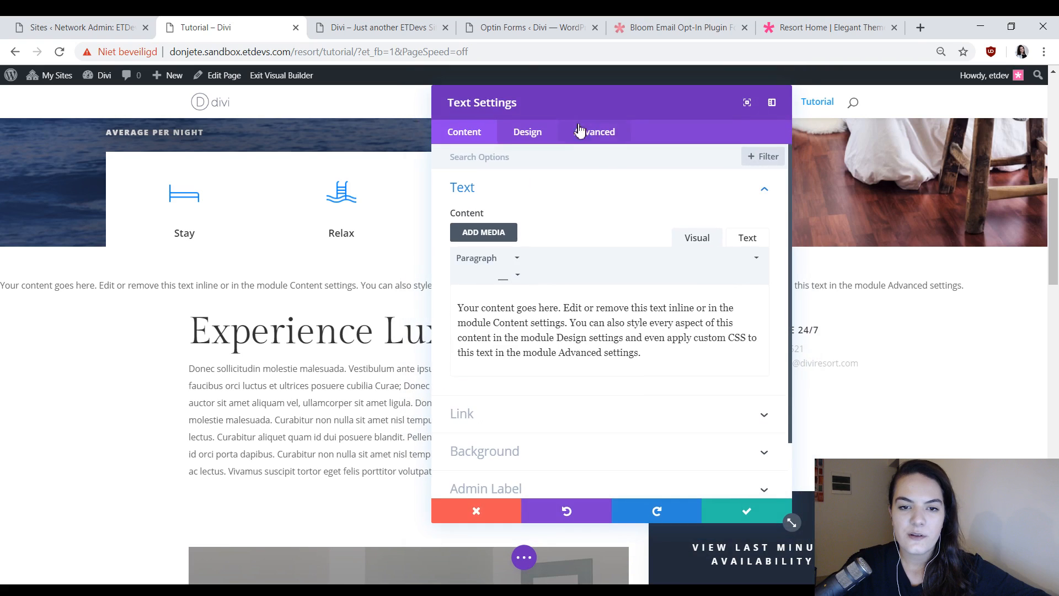
{"action": "left_click_drag", "start_coordinate": [579, 102], "coordinate": [688, 122]}
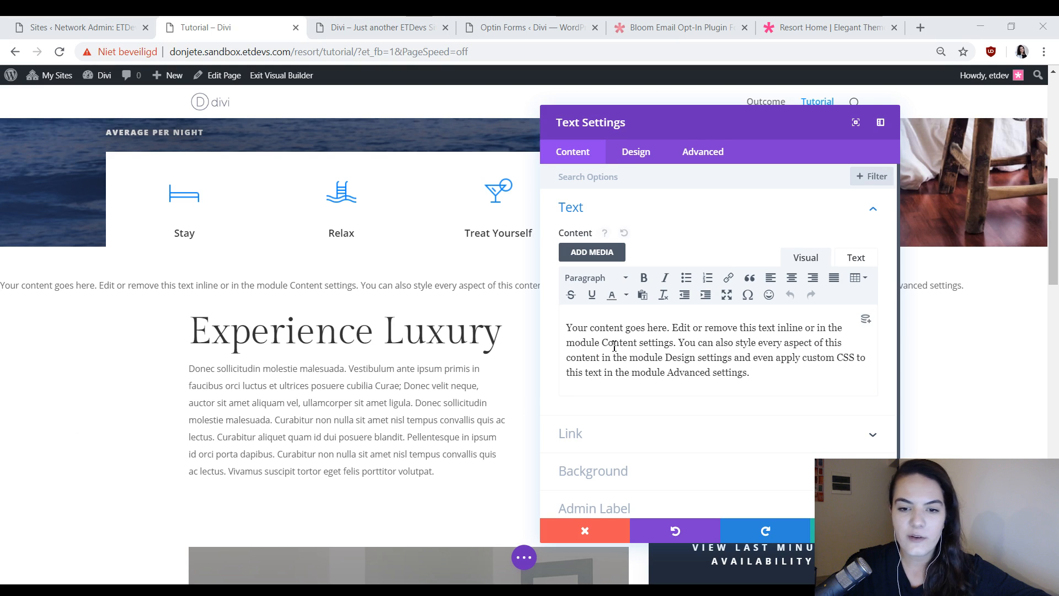
{"action": "key", "text": "ctrl+a"}
{"action": "type", "text": "Grab your discount code for 20% OFF your next trip"}
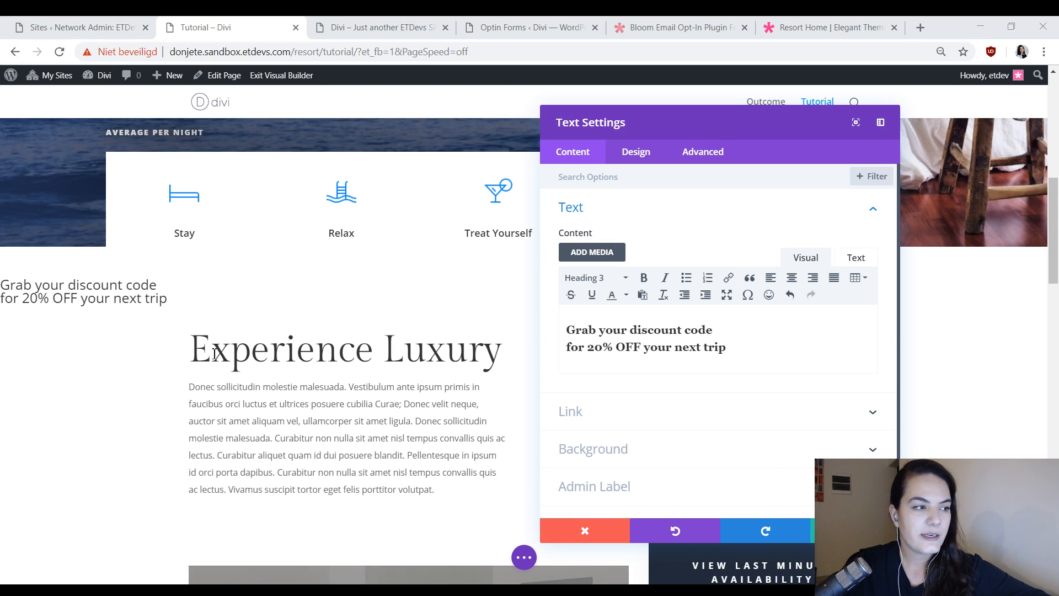
Copy the Bloom shortcode of Locked Content Optin 1 and paste it into a new paragraph below the Text module's heading.
{"action": "left_click", "coordinate": [748, 342]}
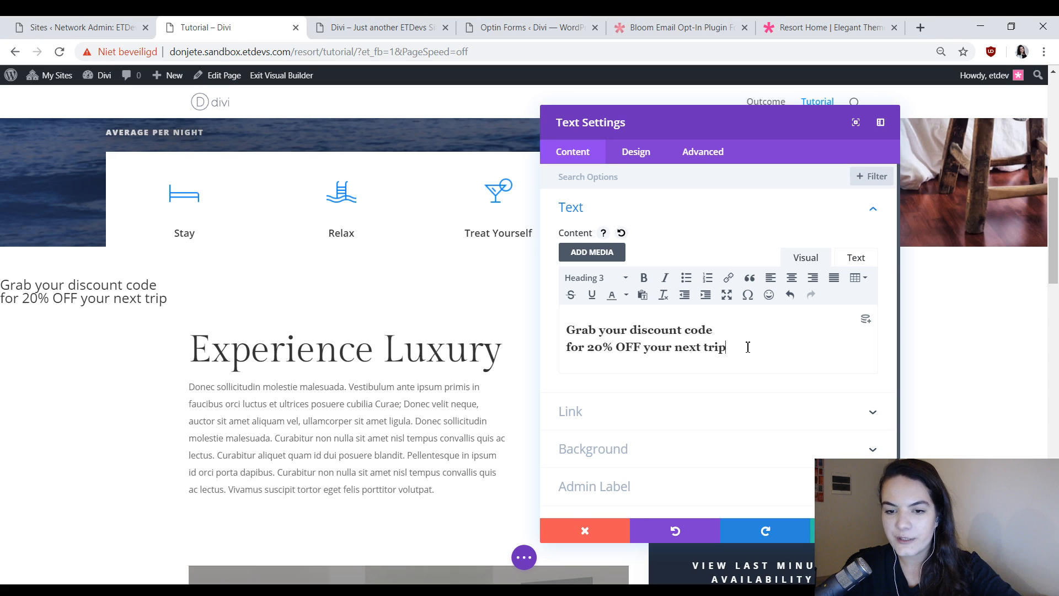
{"action": "key", "text": "Return"}
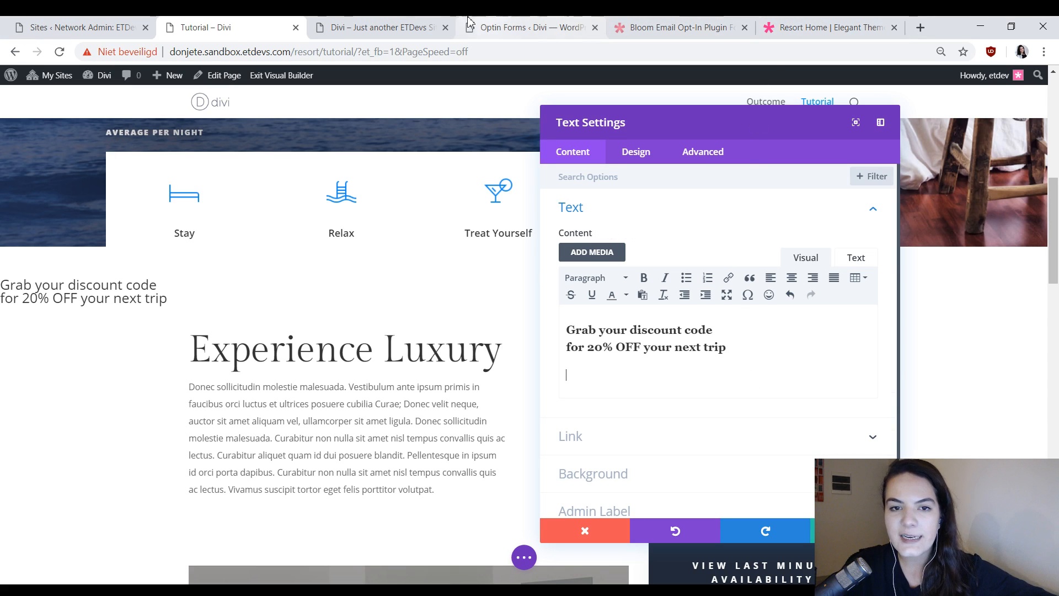
{"action": "left_click", "coordinate": [527, 27]}
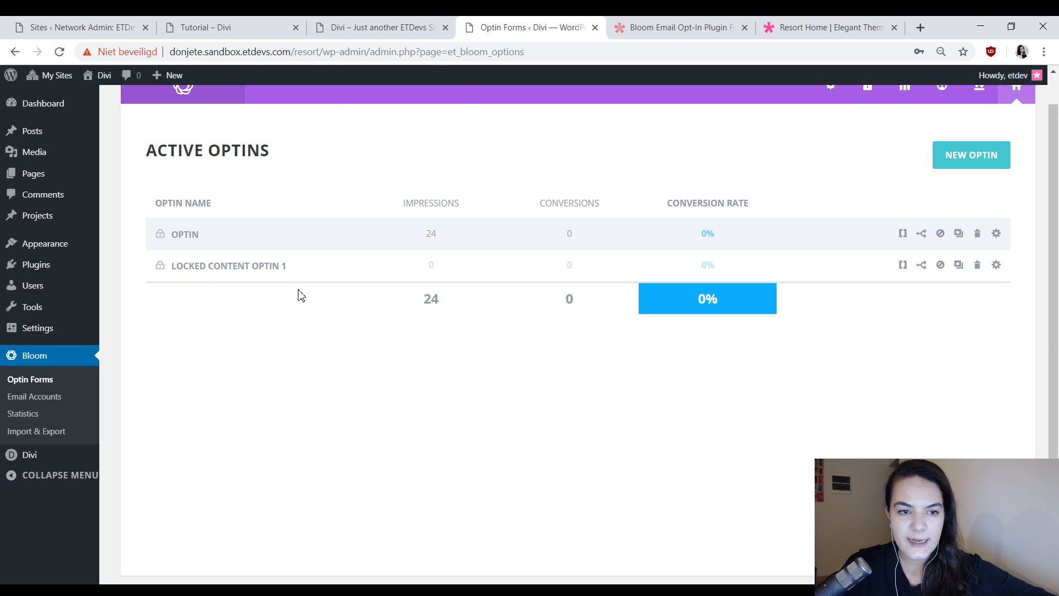
{"action": "left_click", "coordinate": [903, 265]}
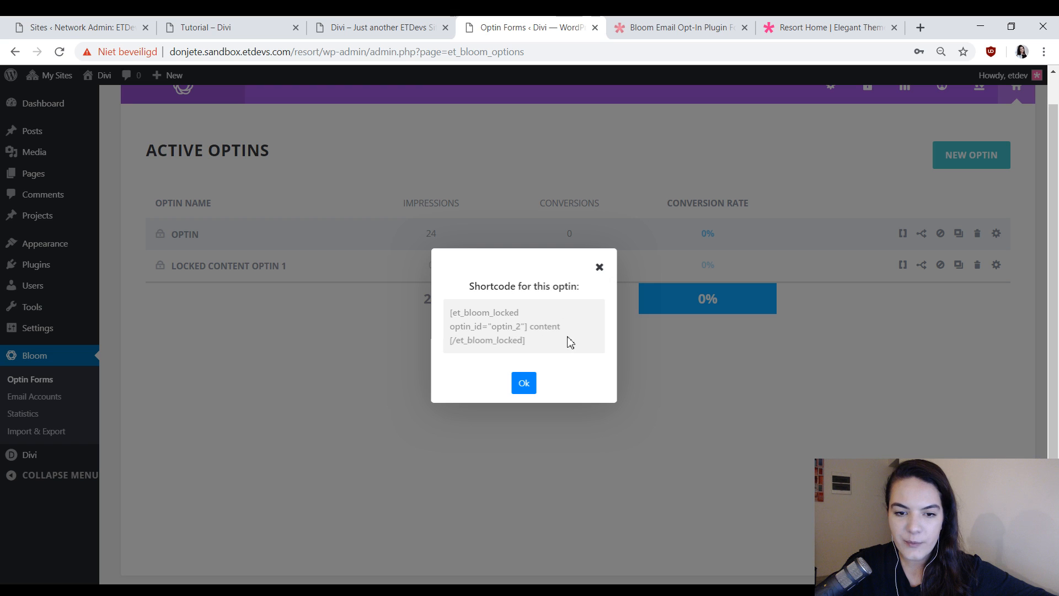
{"action": "left_click_drag", "start_coordinate": [571, 342], "coordinate": [446, 313]}
{"action": "key", "text": "ctrl+c"}
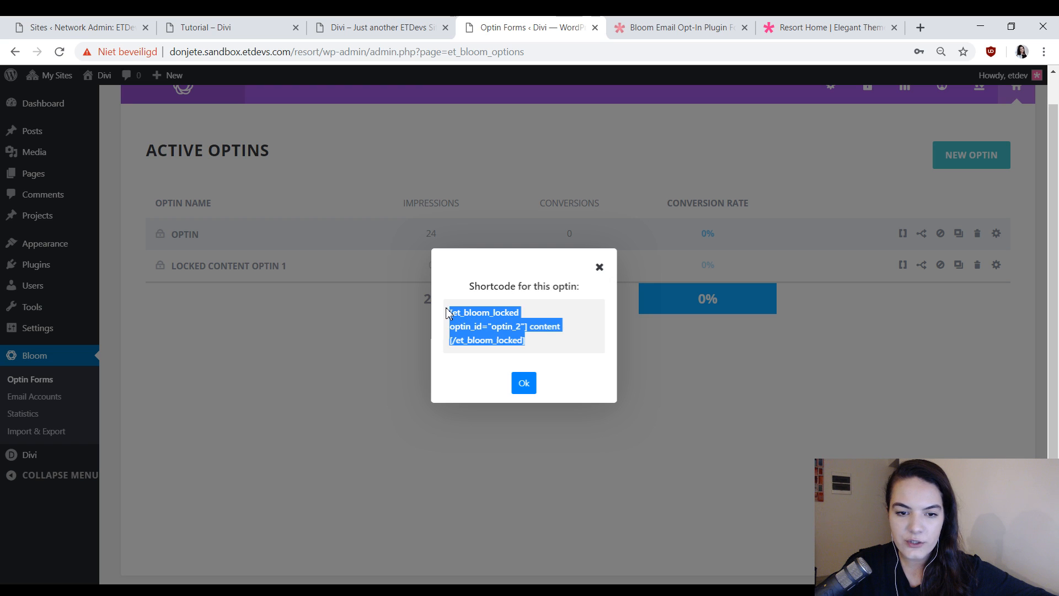
{"action": "left_click", "coordinate": [523, 383]}
{"action": "left_click", "coordinate": [353, 27]}
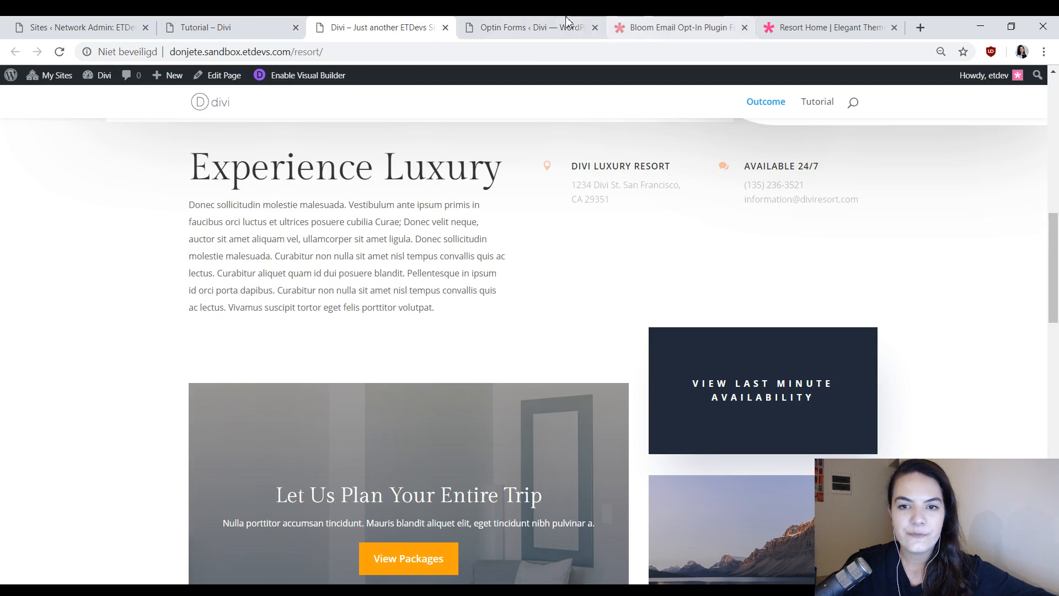
{"action": "key", "text": "ctrl+shift+Tab"}
{"action": "key", "text": "ctrl+v"}
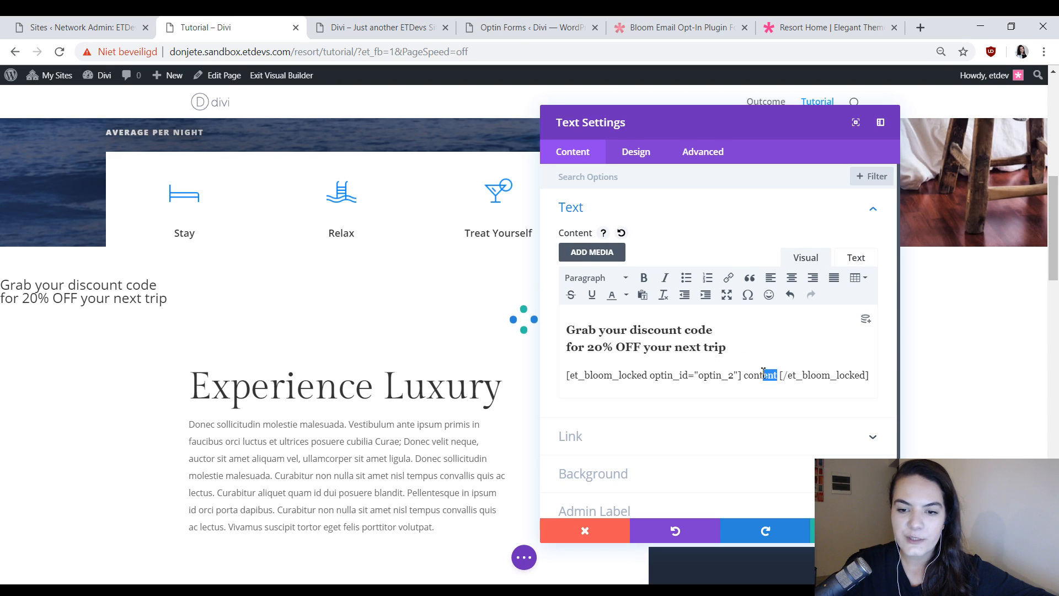
Replace the word "content" inside the shortcode with "Use discount code 'SPECIAL-DISCOUNT' when checking out!".
{"action": "left_click_drag", "start_coordinate": [763, 371], "coordinate": [748, 372]}
{"action": "left_click", "coordinate": [720, 385]}
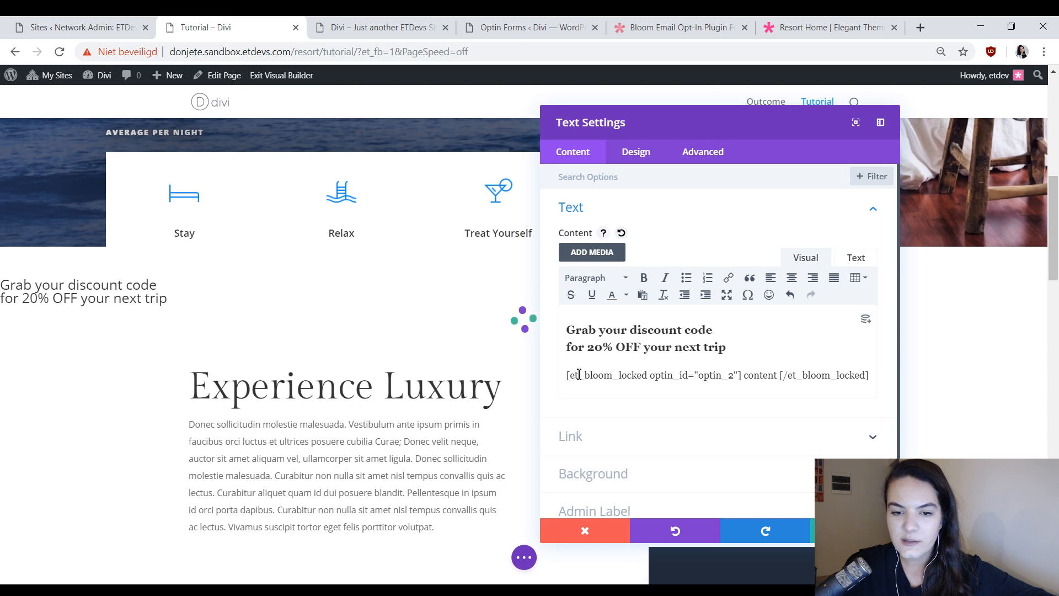
{"action": "left_click_drag", "start_coordinate": [566, 375], "coordinate": [873, 377]}
{"action": "left_click", "coordinate": [763, 376]}
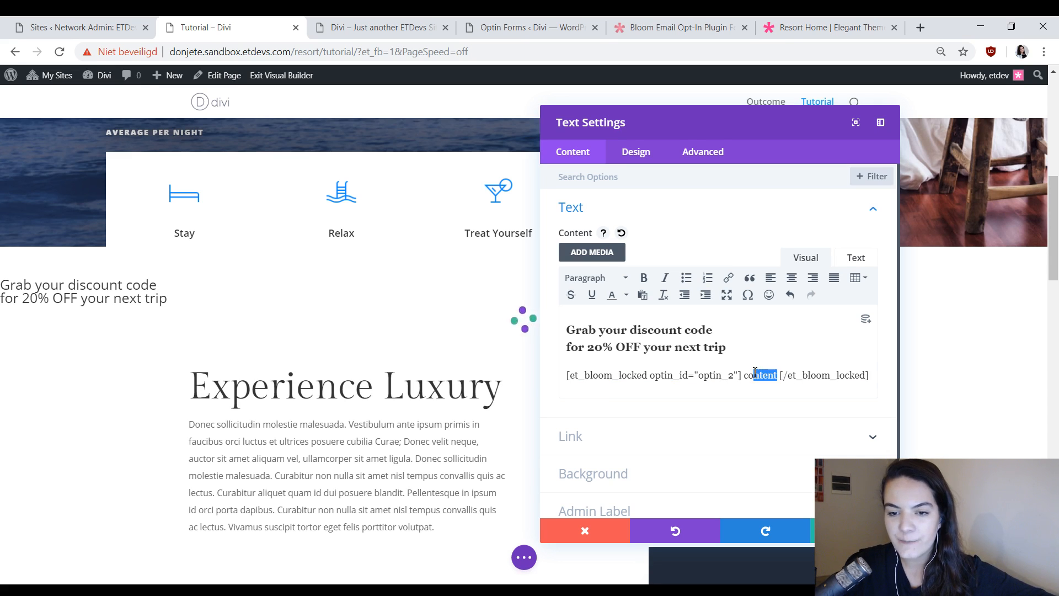
{"action": "left_click_drag", "start_coordinate": [754, 374], "coordinate": [748, 371]}
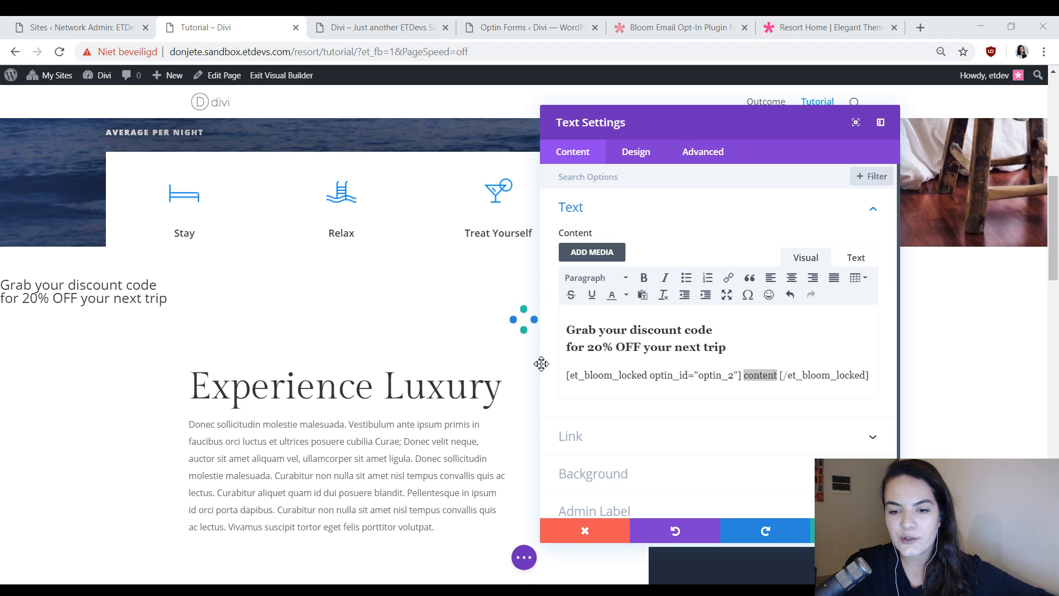
{"action": "double_click", "coordinate": [755, 375]}
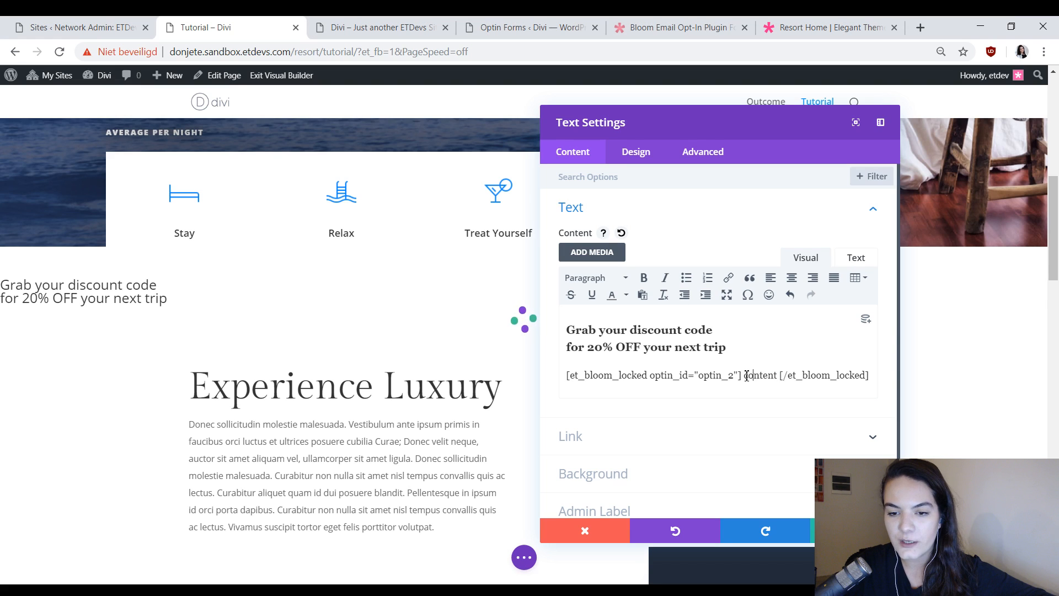
{"action": "left_click_drag", "start_coordinate": [745, 375], "coordinate": [767, 377]}
{"action": "left_click", "coordinate": [779, 376]}
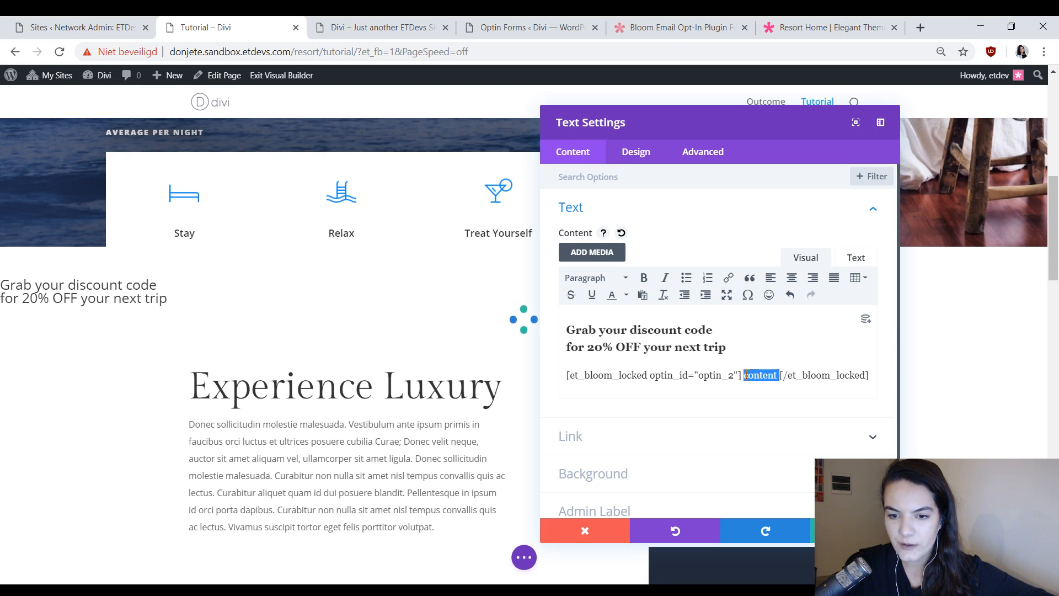
{"action": "type", "text": "Use discount code 'SPECIAL-DISCOUNT' when checking out!"}
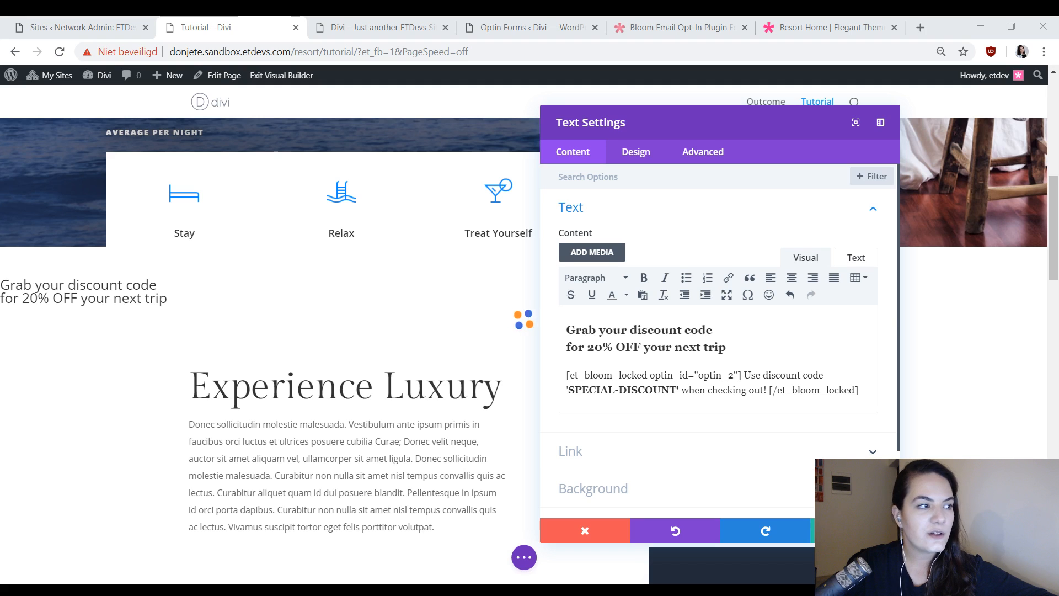
Set the Text module's background color to white, #ffffff.
{"action": "left_click", "coordinate": [699, 491]}
{"action": "left_click", "coordinate": [696, 411]}
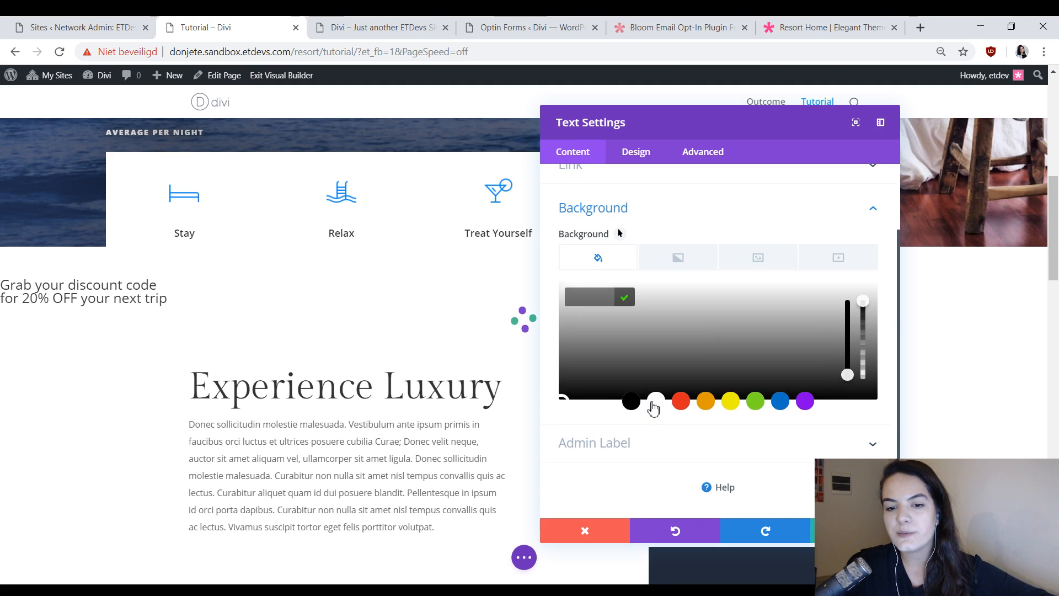
{"action": "left_click", "coordinate": [654, 402]}
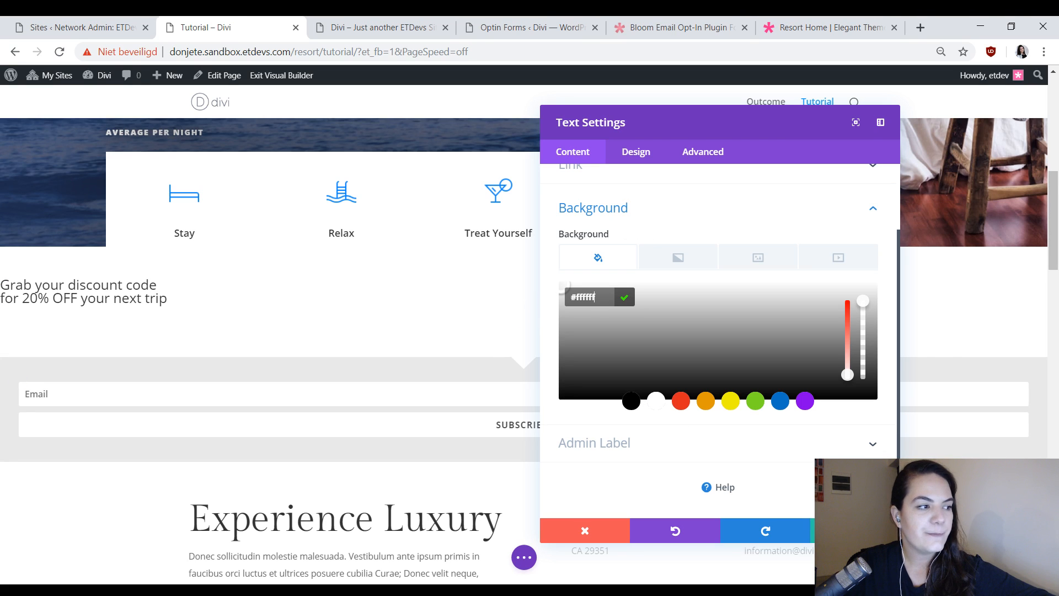
Review the heading and the locked discount text in the Text module's content before styling them.
{"action": "left_click", "coordinate": [654, 152]}
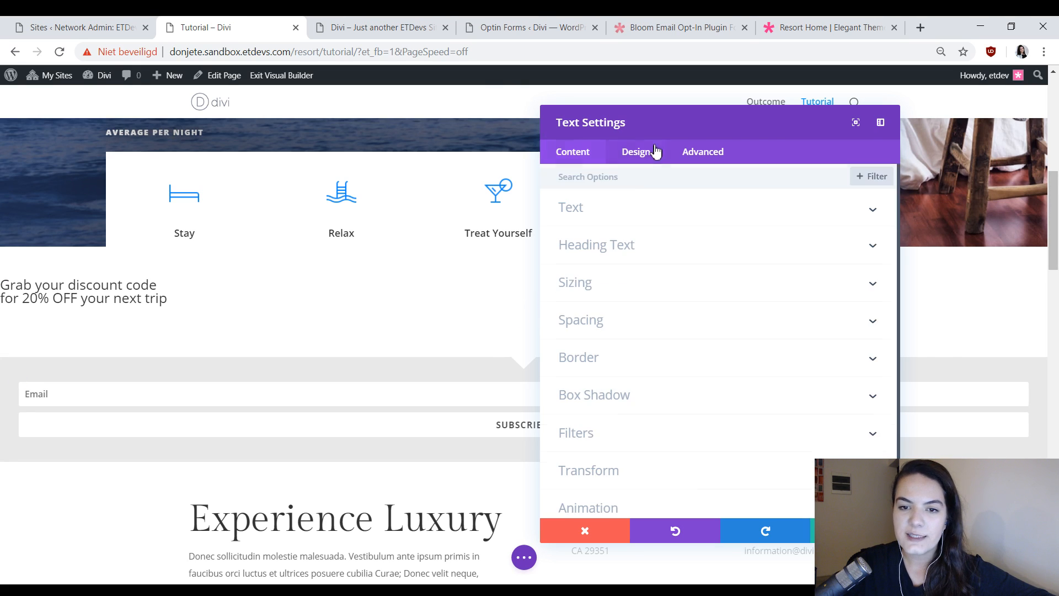
{"action": "left_click", "coordinate": [607, 213]}
{"action": "left_click", "coordinate": [585, 157]}
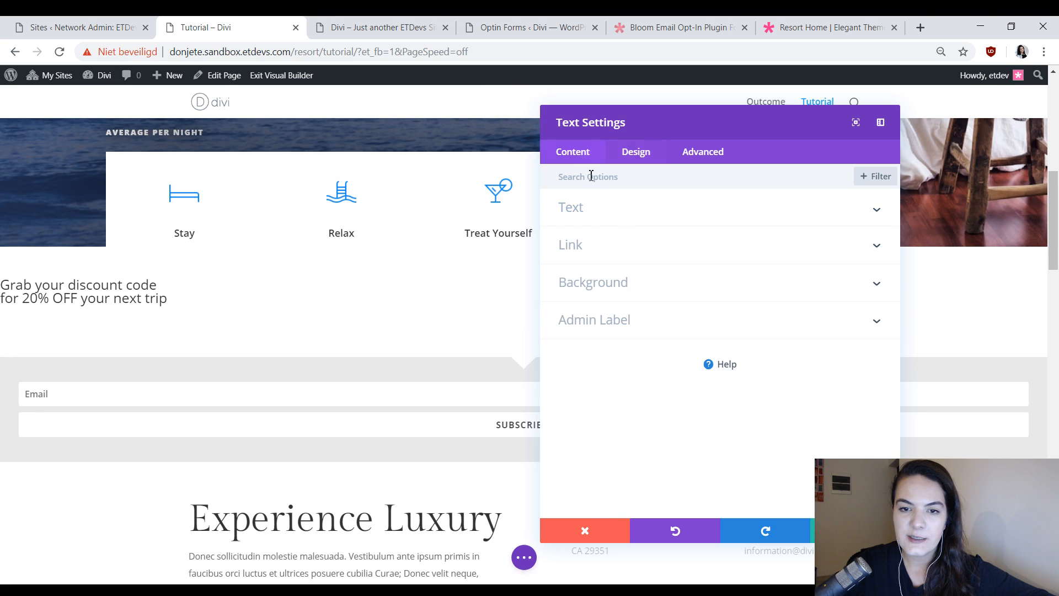
{"action": "left_click", "coordinate": [636, 209]}
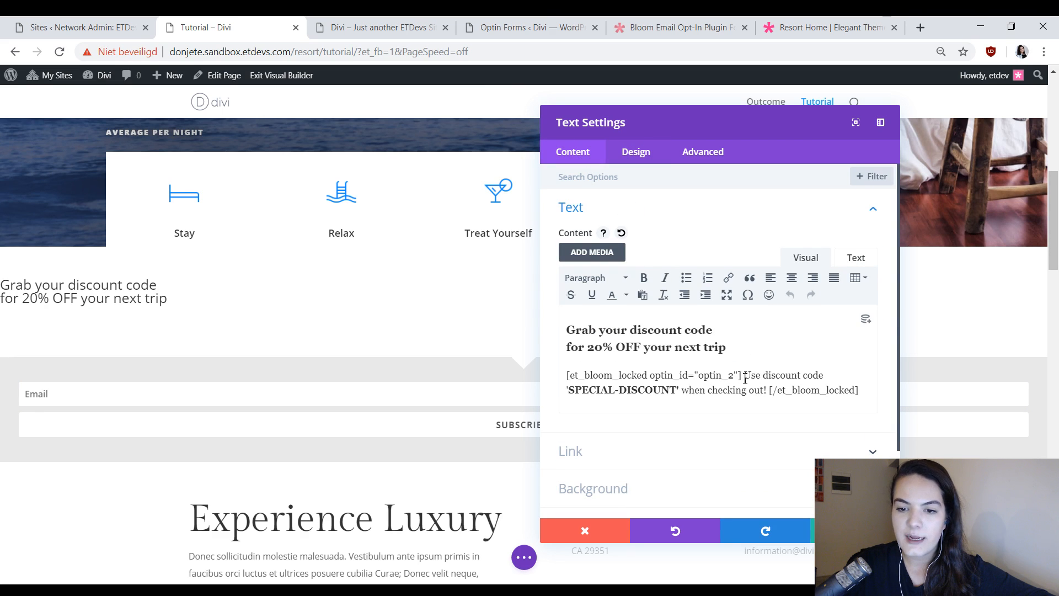
{"action": "mouse_move", "coordinate": [745, 378]}
{"action": "left_mouse_down"}
{"action": "mouse_move", "coordinate": [770, 393]}
{"action": "mouse_move", "coordinate": [744, 375]}
{"action": "mouse_move", "coordinate": [762, 387]}
{"action": "left_mouse_up"}
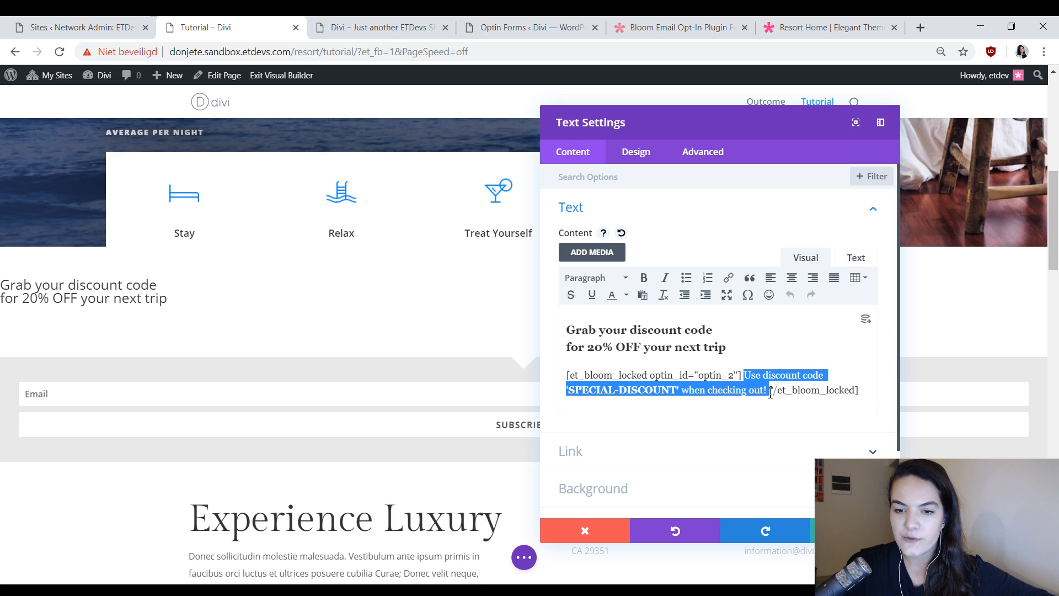
{"action": "left_click", "coordinate": [621, 330]}
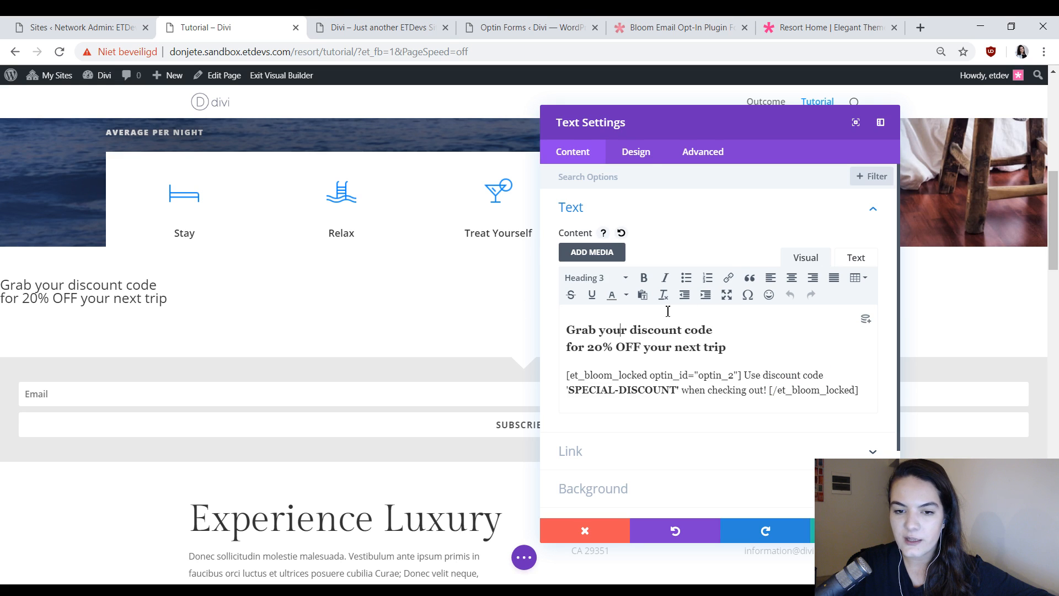
Set the font of the Text module's body text to Open Sans.
{"action": "left_click", "coordinate": [637, 153]}
{"action": "left_click", "coordinate": [640, 212]}
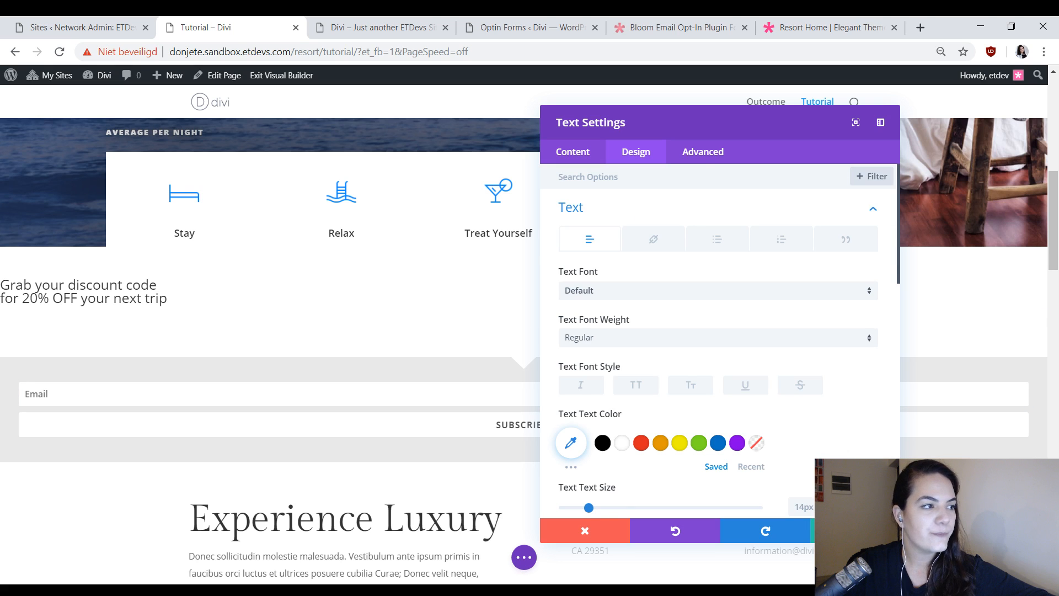
{"action": "left_click", "coordinate": [631, 298]}
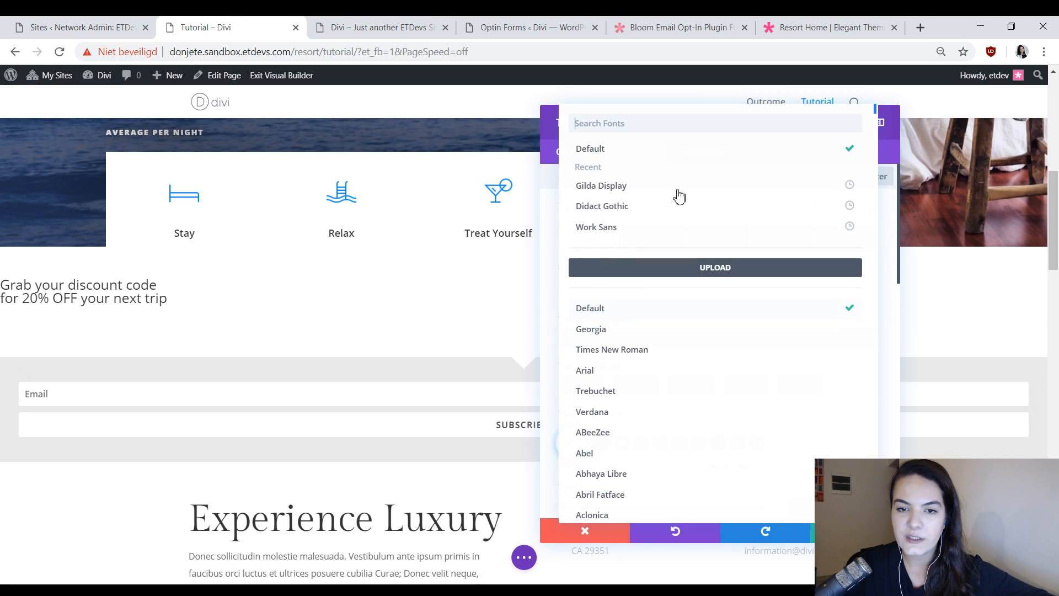
{"action": "type", "text": "o"}
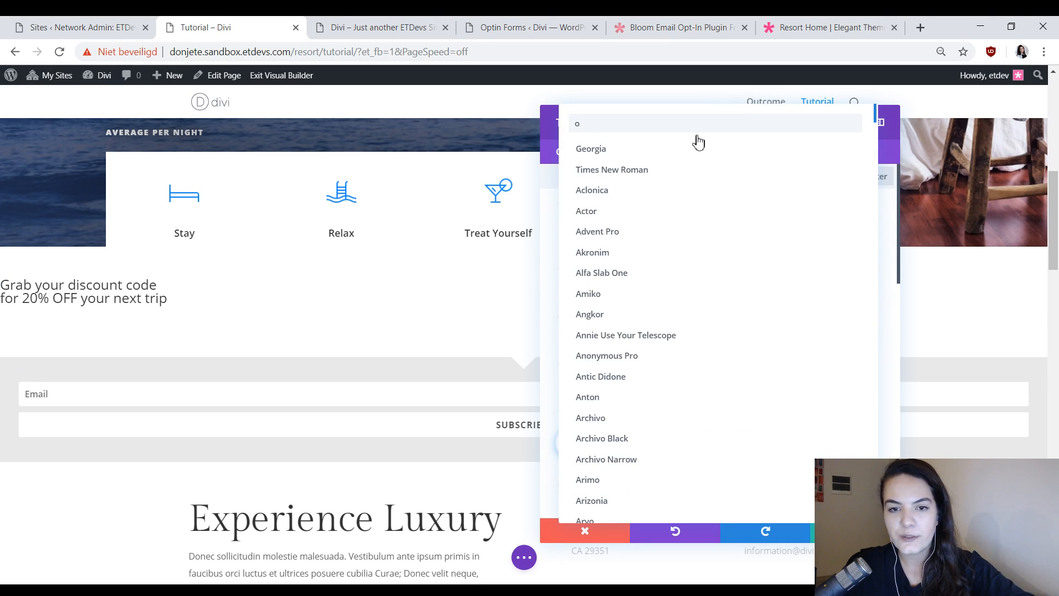
{"action": "type", "text": "pe"}
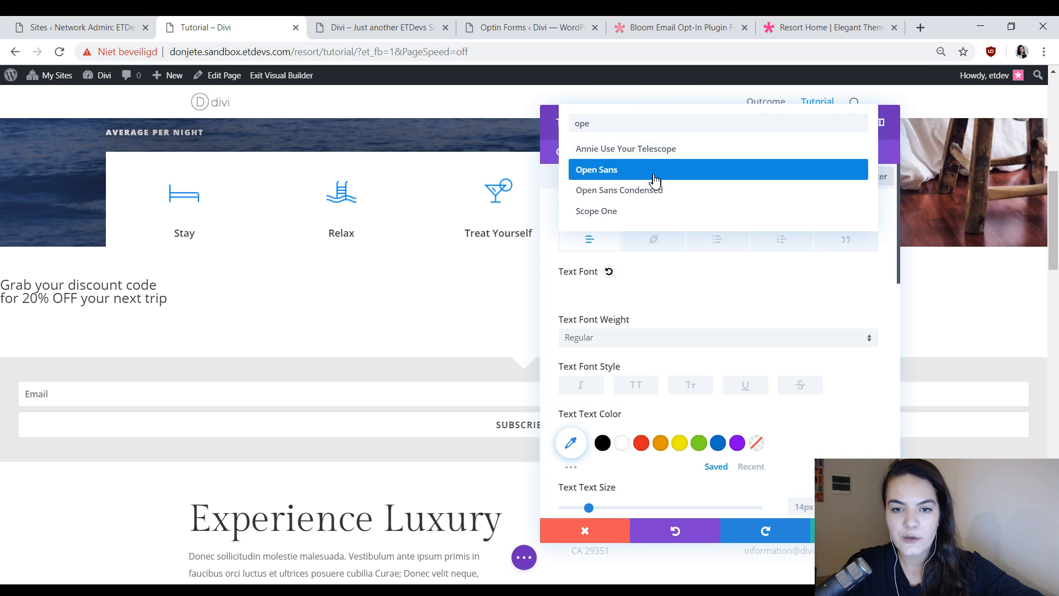
{"action": "left_click", "coordinate": [654, 176]}
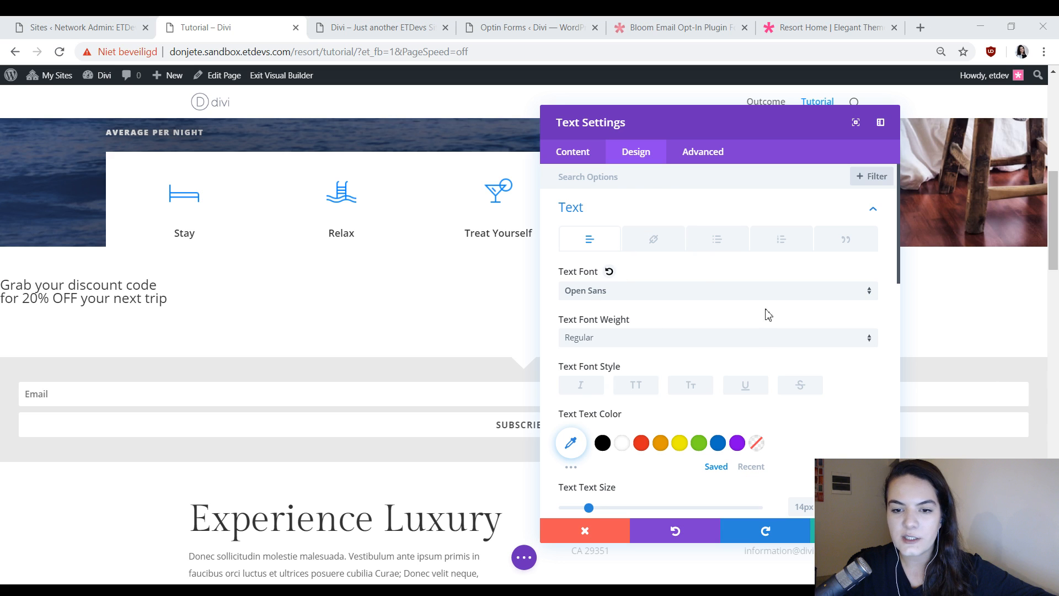
Set the body text color of the Text module to #0f87ff and its text size to 15px.
{"action": "scroll", "coordinate": [761, 342], "scroll_direction": "down", "scroll_amount": 3}
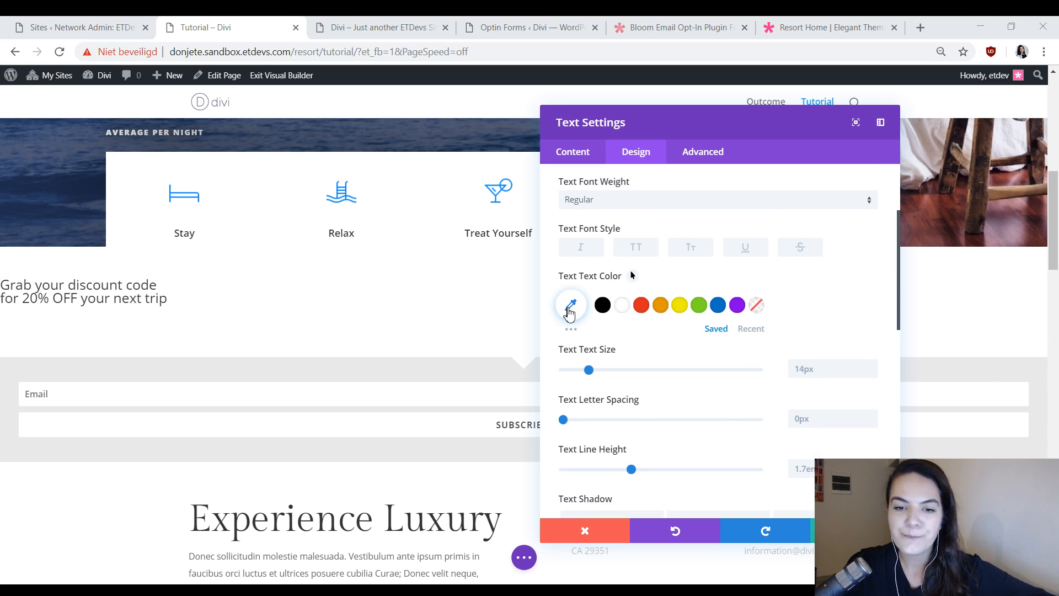
{"action": "left_click", "coordinate": [570, 313]}
{"action": "type", "text": "#0f87ff"}
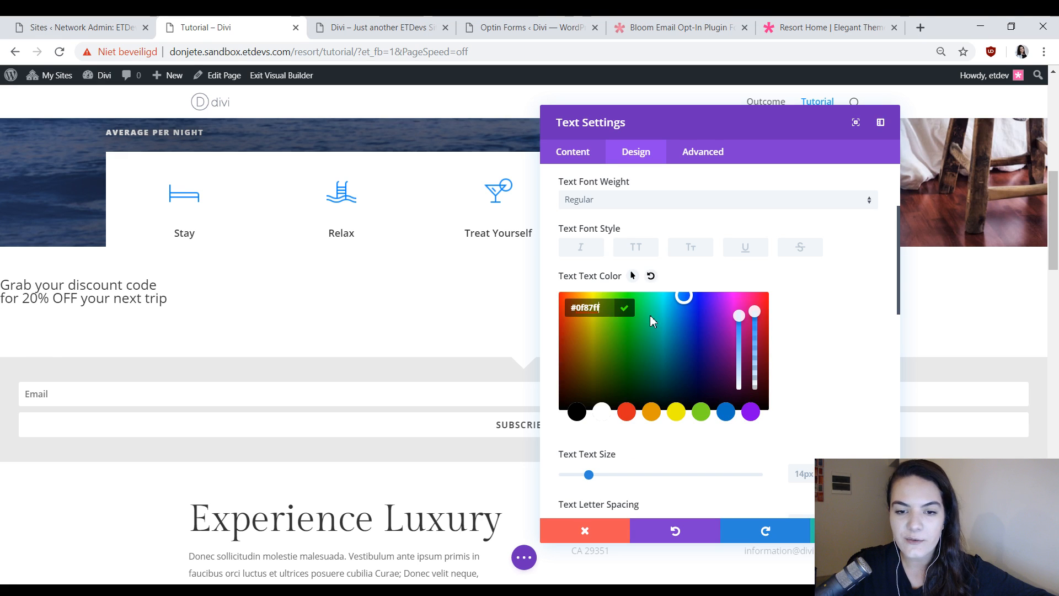
{"action": "left_click", "coordinate": [852, 320]}
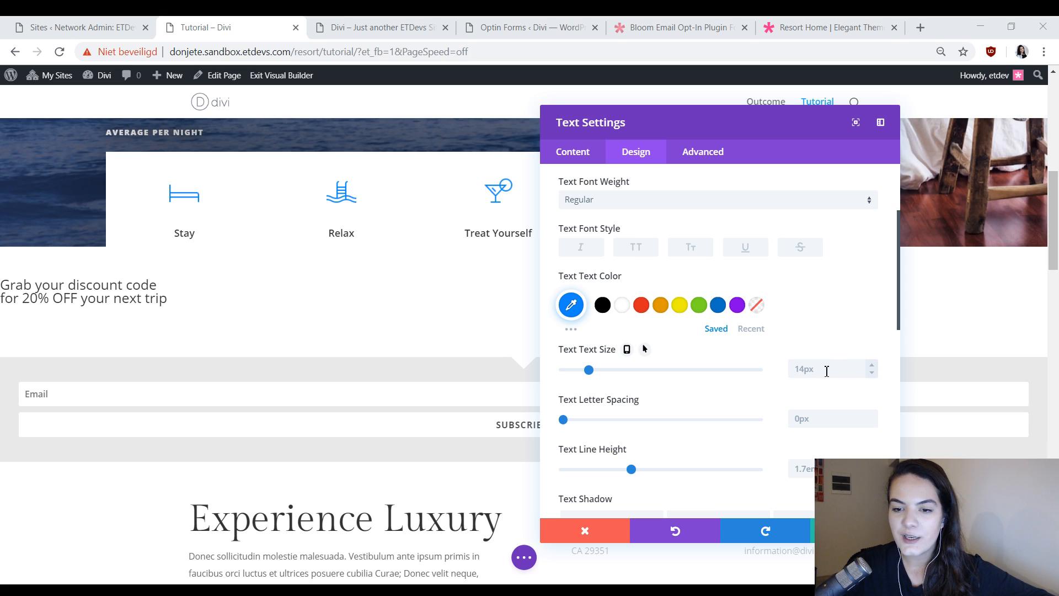
{"action": "left_click", "coordinate": [818, 372]}
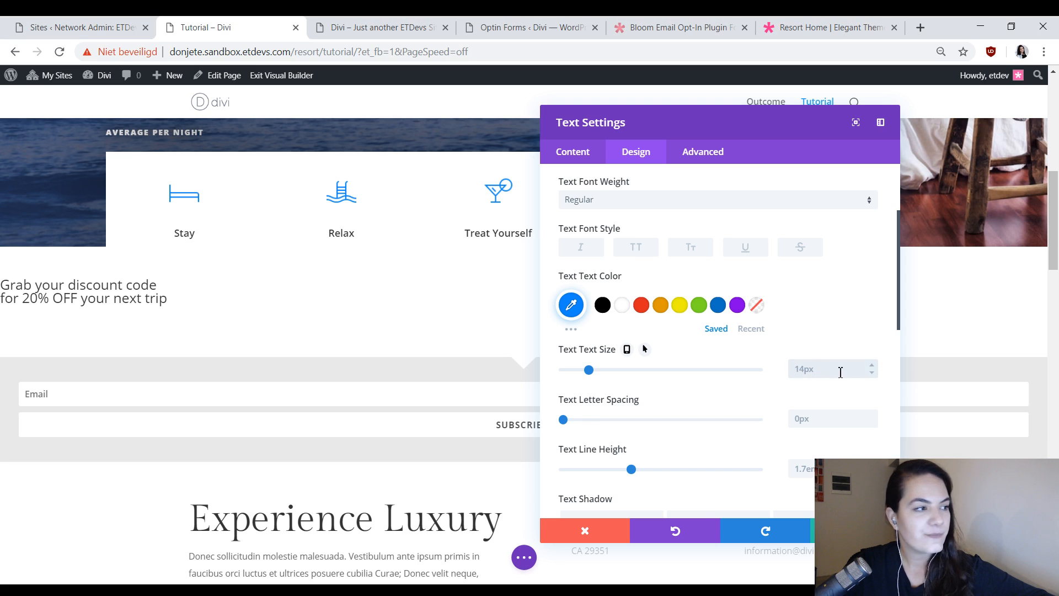
{"action": "type", "text": "15"}
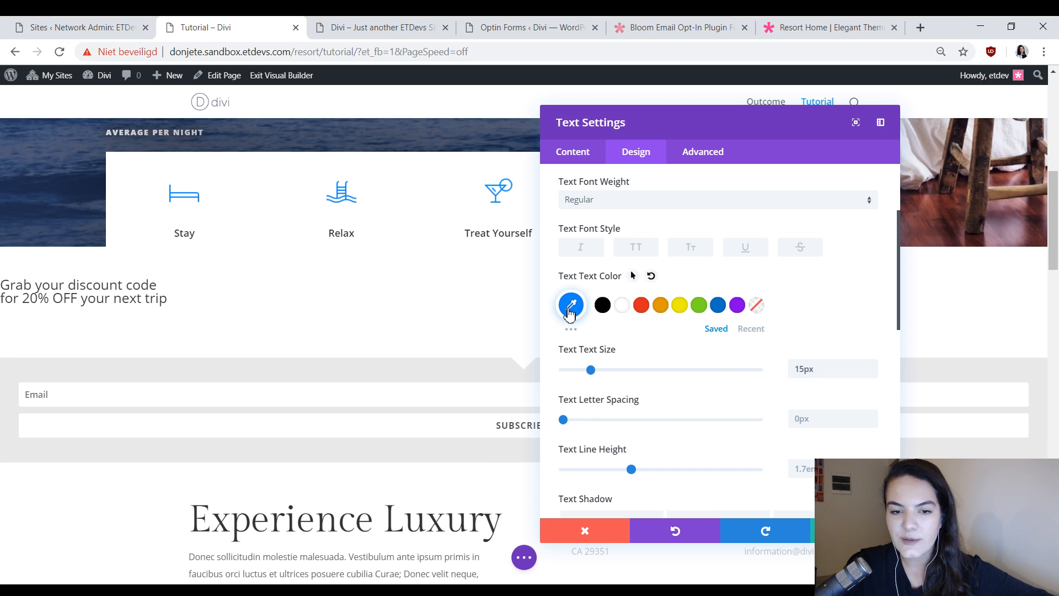
{"action": "left_click", "coordinate": [571, 305]}
{"action": "left_click", "coordinate": [797, 318]}
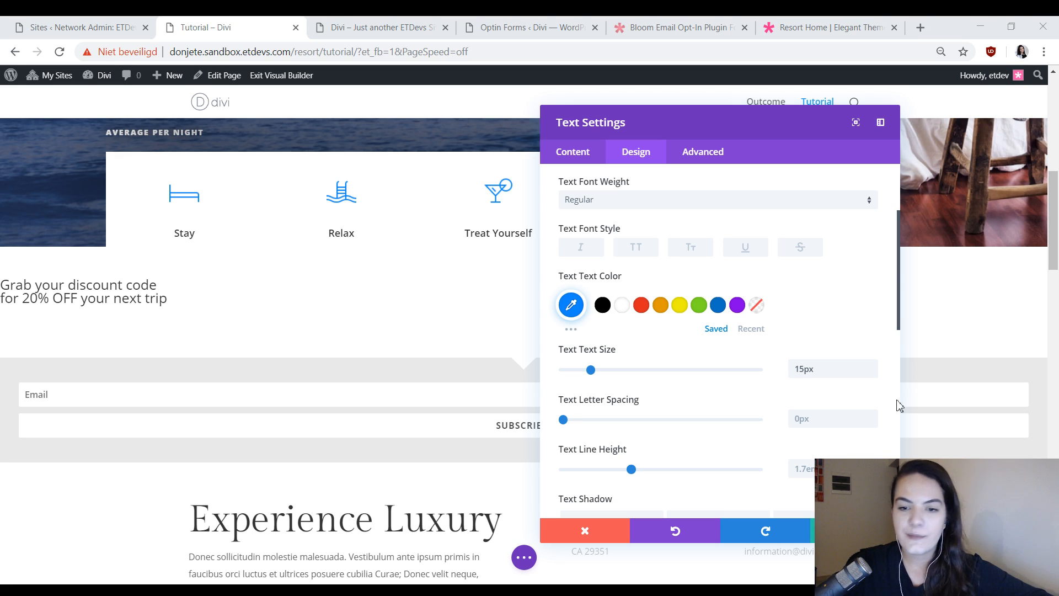
Set the Heading 3 font of the Text module to Gilda Display.
{"action": "scroll", "coordinate": [737, 378], "scroll_direction": "down", "scroll_amount": 2}
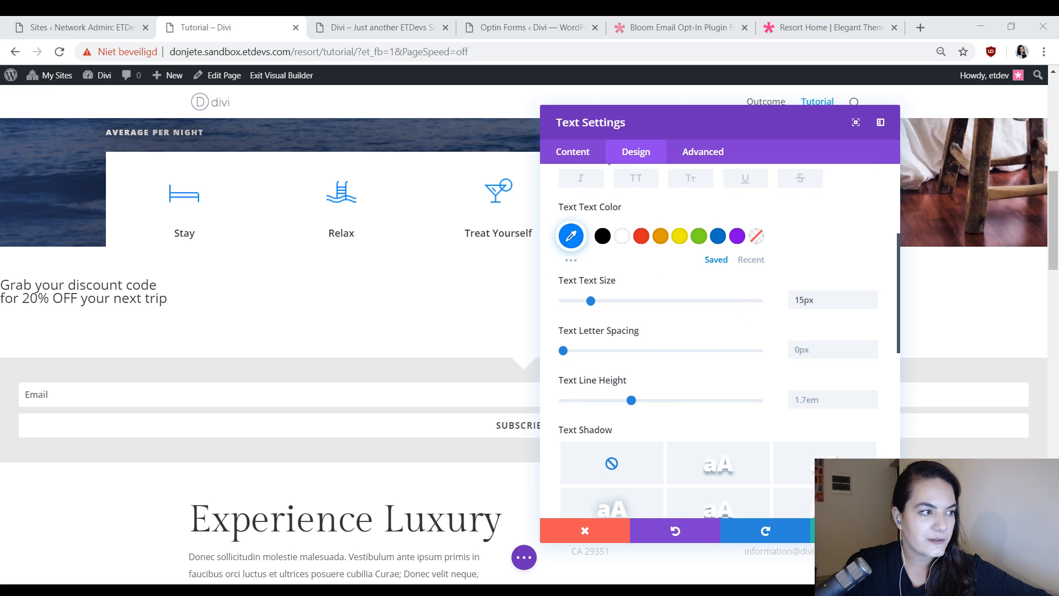
{"action": "scroll", "coordinate": [616, 348], "scroll_direction": "down", "scroll_amount": 5}
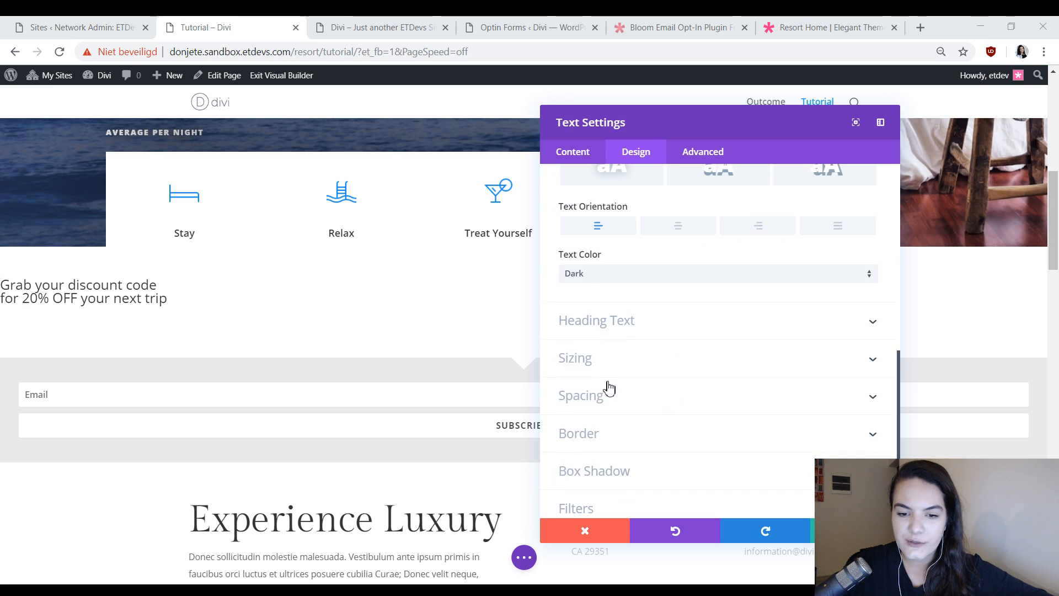
{"action": "left_click", "coordinate": [627, 331]}
{"action": "left_click", "coordinate": [686, 220]}
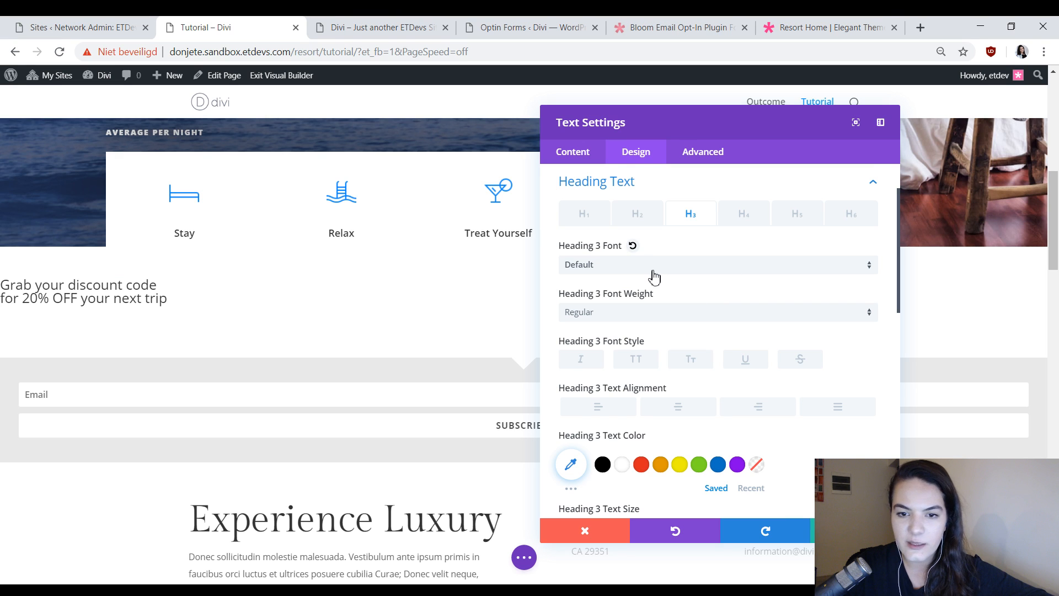
{"action": "left_click", "coordinate": [653, 268]}
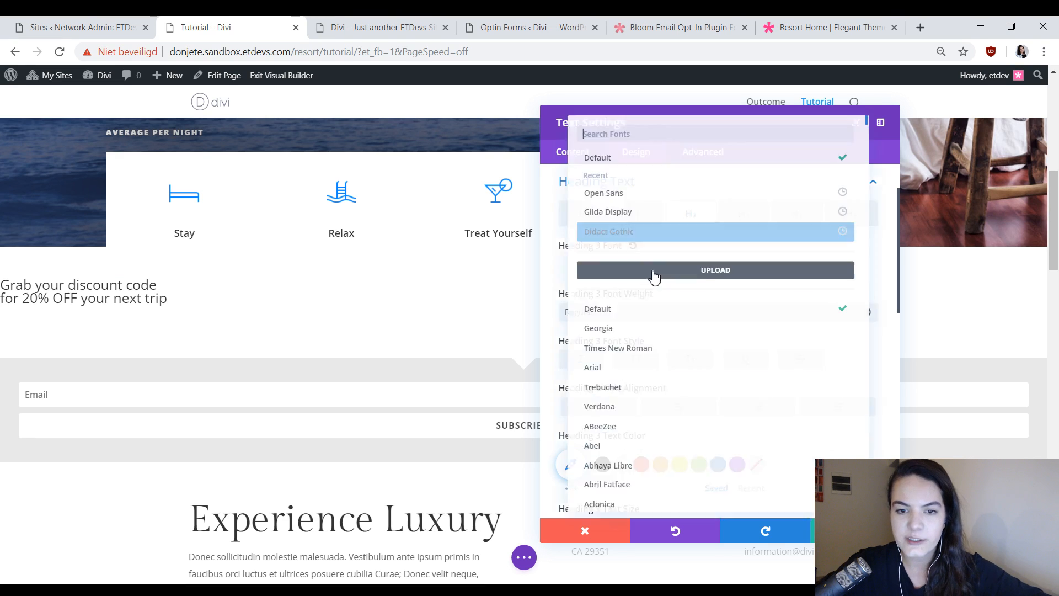
{"action": "left_click", "coordinate": [628, 213]}
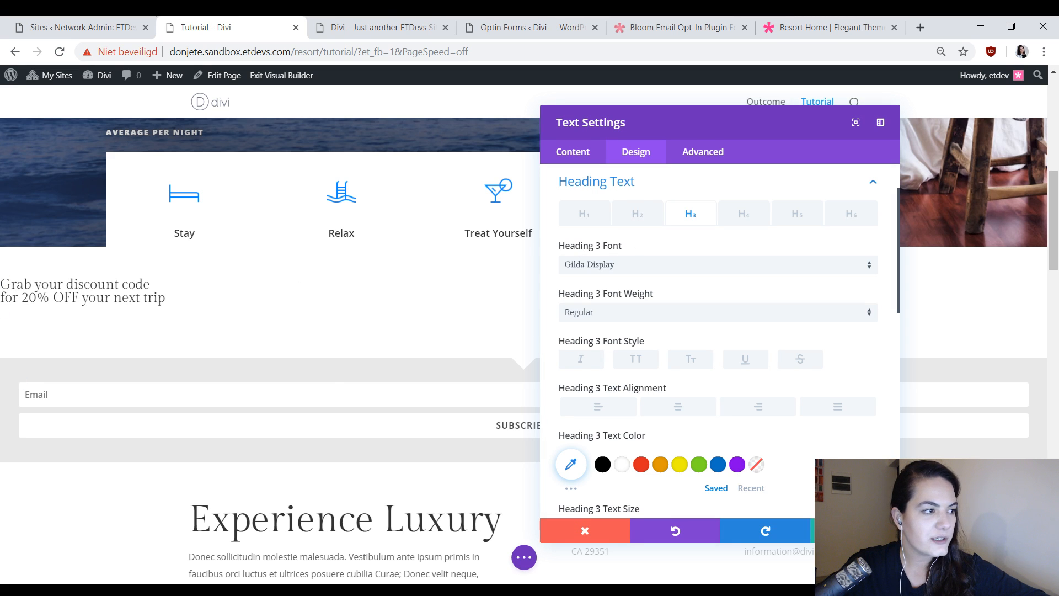
Set the Text module's custom margin to -17vw at the top, 65vw at the left and 0px at the right.
{"action": "scroll", "coordinate": [733, 329], "scroll_direction": "down", "scroll_amount": 10}
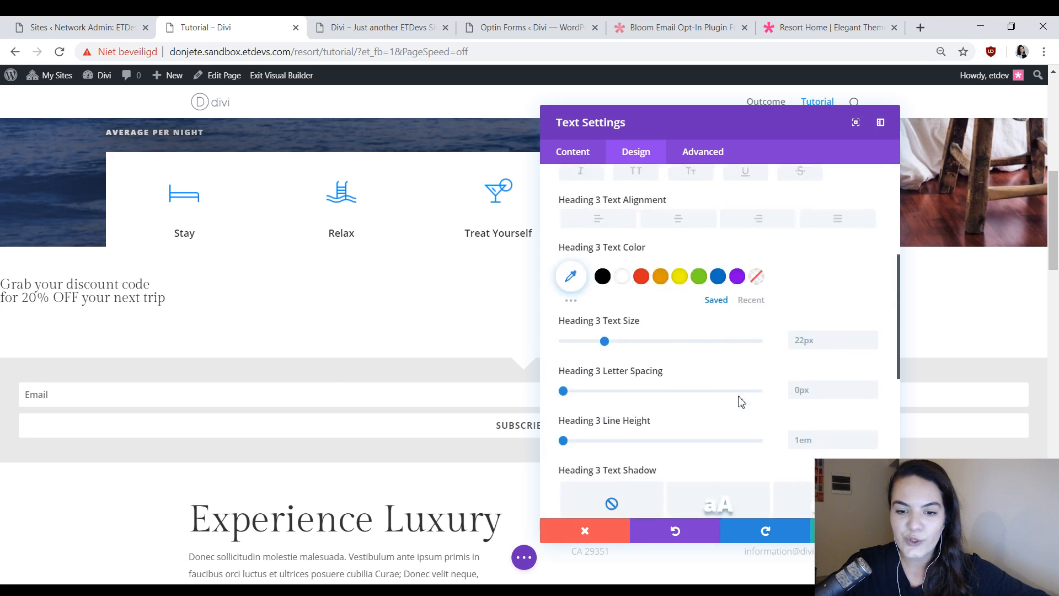
{"action": "scroll", "coordinate": [652, 368], "scroll_direction": "up", "scroll_amount": 1}
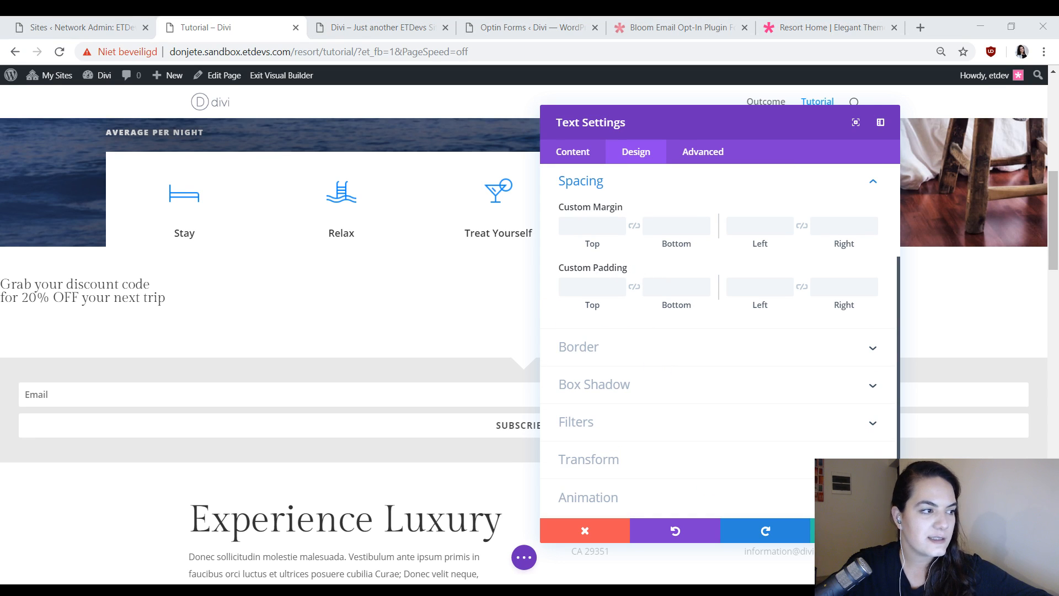
{"action": "left_click", "coordinate": [587, 225]}
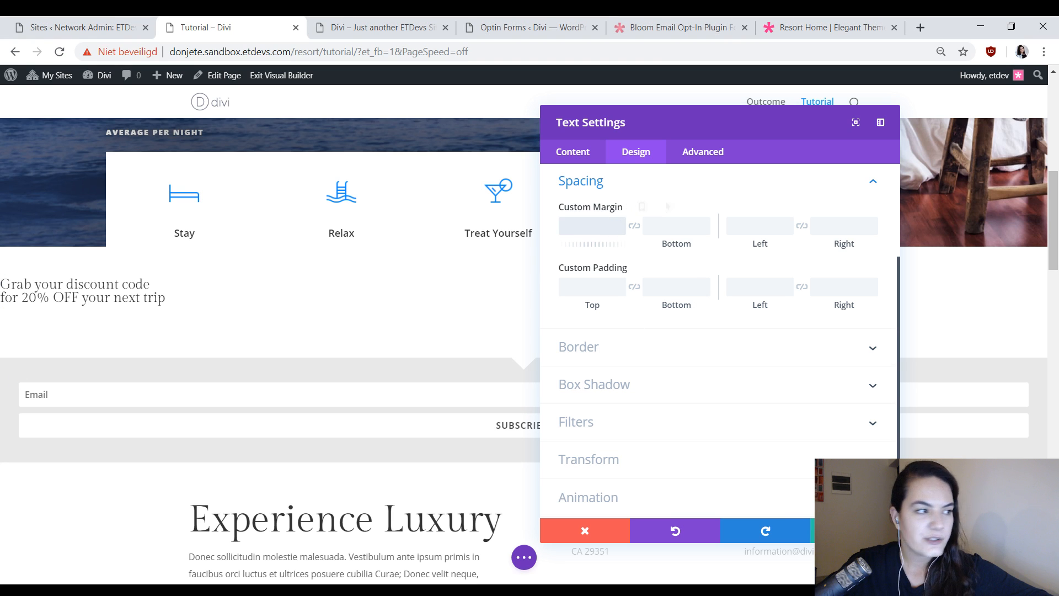
{"action": "type", "text": "-17vw"}
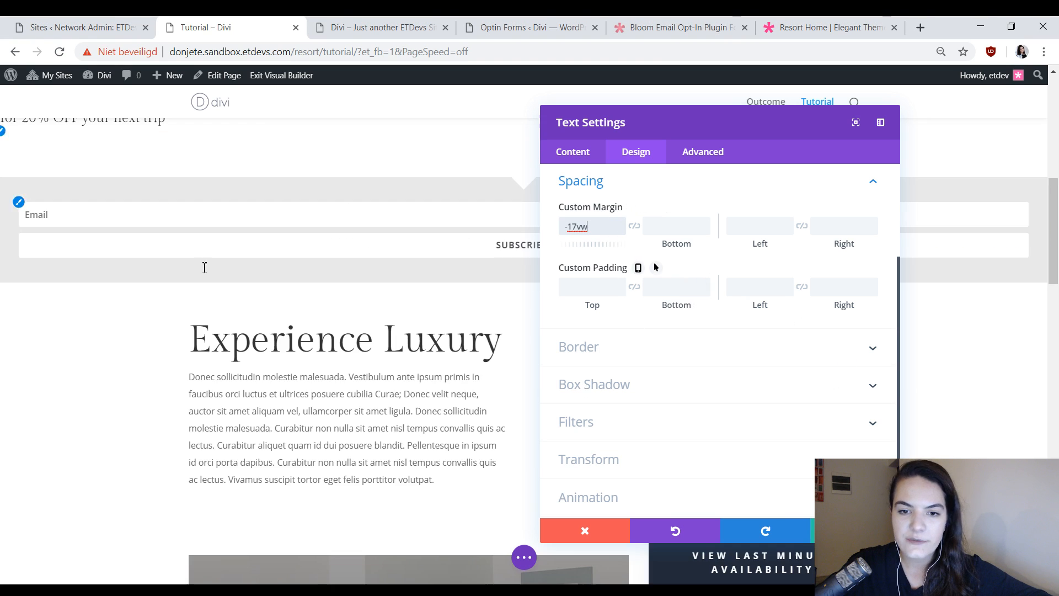
{"action": "key", "text": "alt+Tab"}
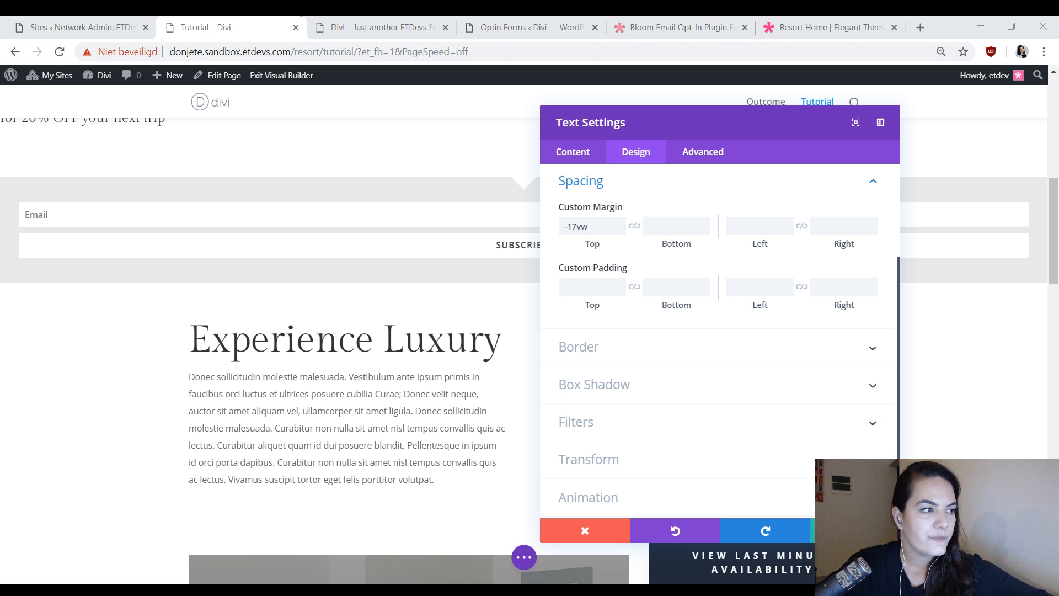
{"action": "left_click", "coordinate": [761, 227]}
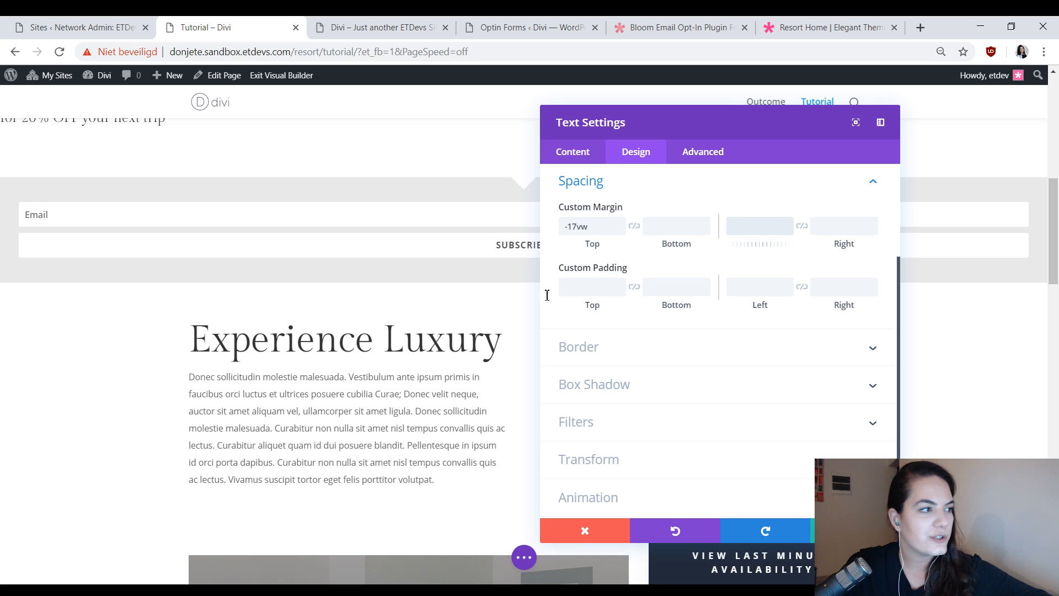
{"action": "type", "text": "65vw"}
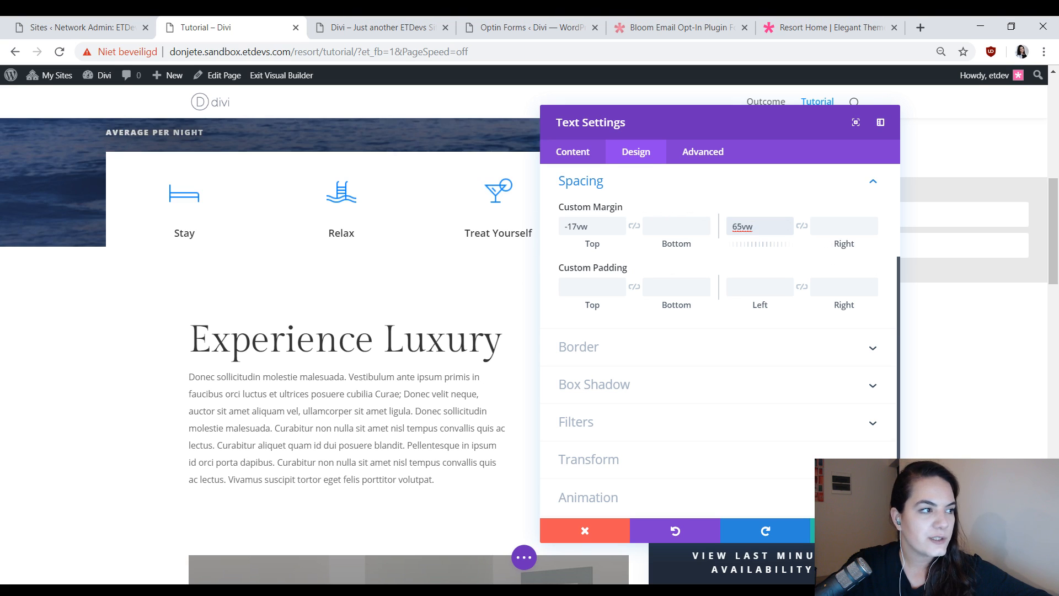
{"action": "left_click", "coordinate": [835, 226]}
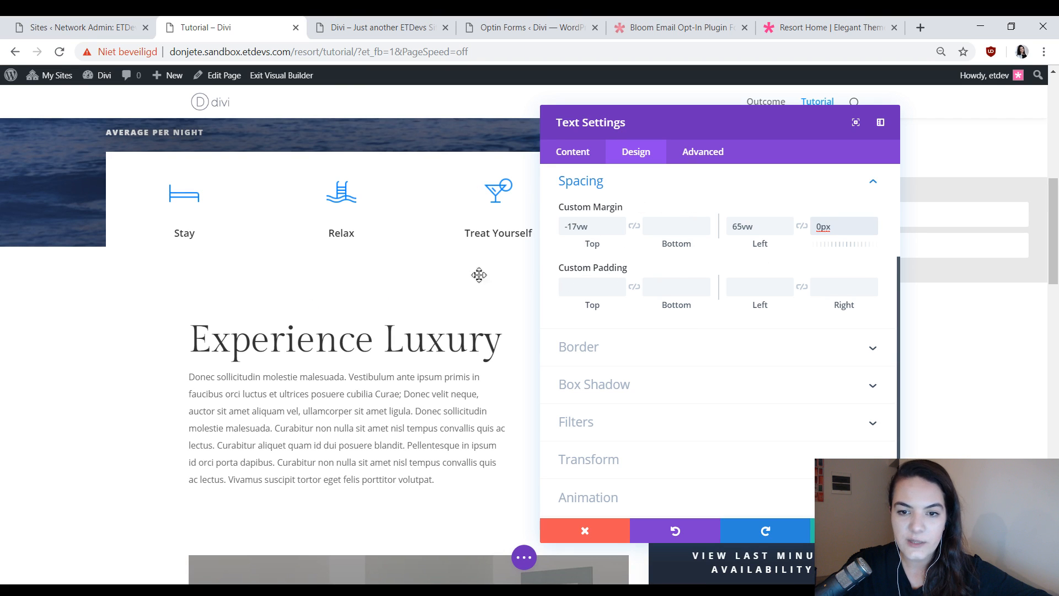
{"action": "scroll", "coordinate": [1040, 342], "scroll_direction": "up", "scroll_amount": 1}
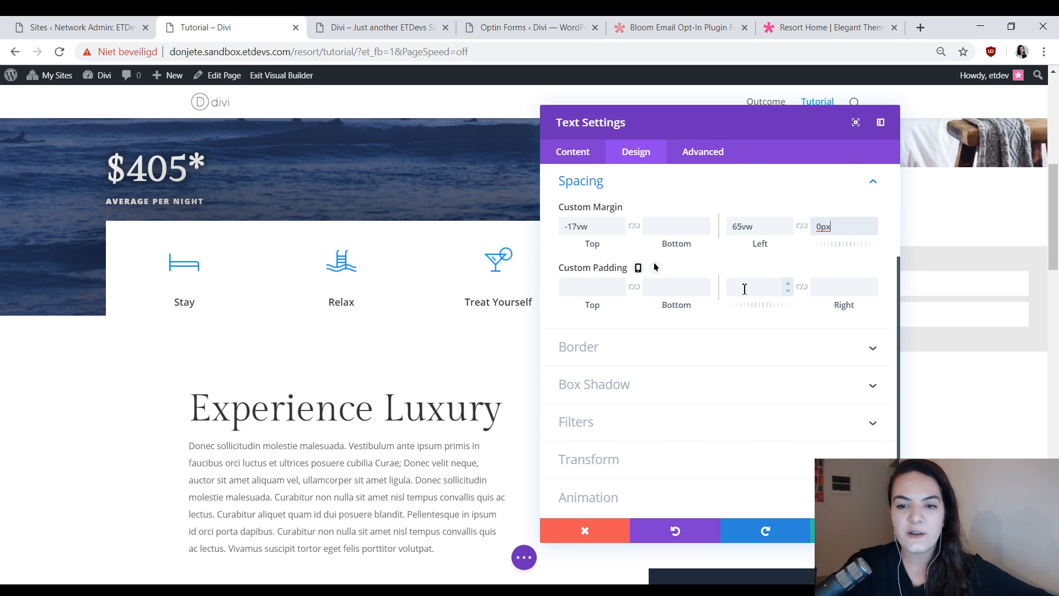
{"action": "left_click", "coordinate": [595, 228]}
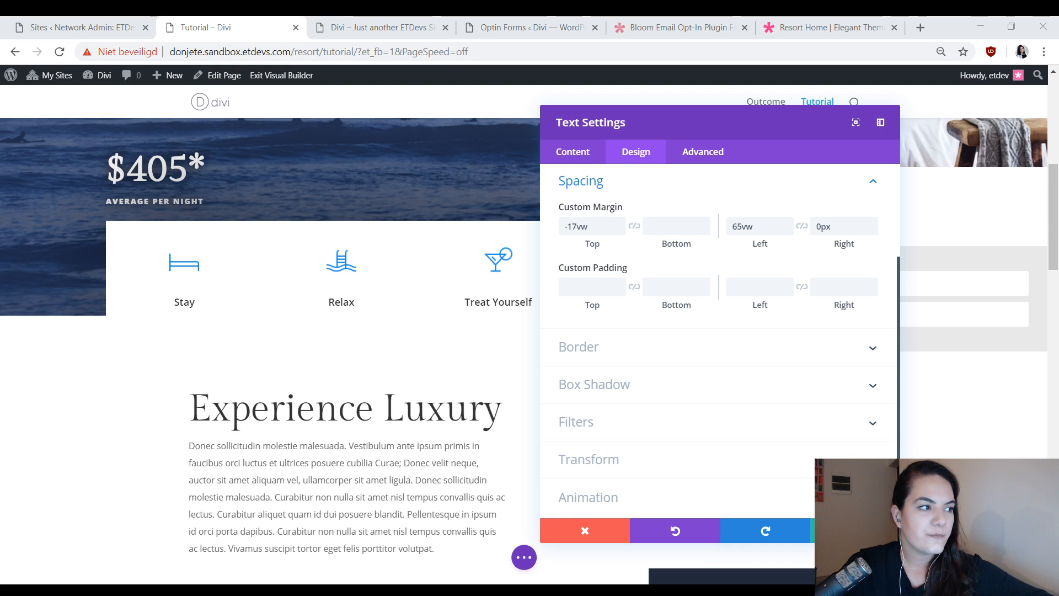
Set the Text module's desktop custom padding to 6vw on all four sides, linking top with bottom and left with right.
{"action": "left_click", "coordinate": [584, 287]}
{"action": "type", "text": "5vw"}
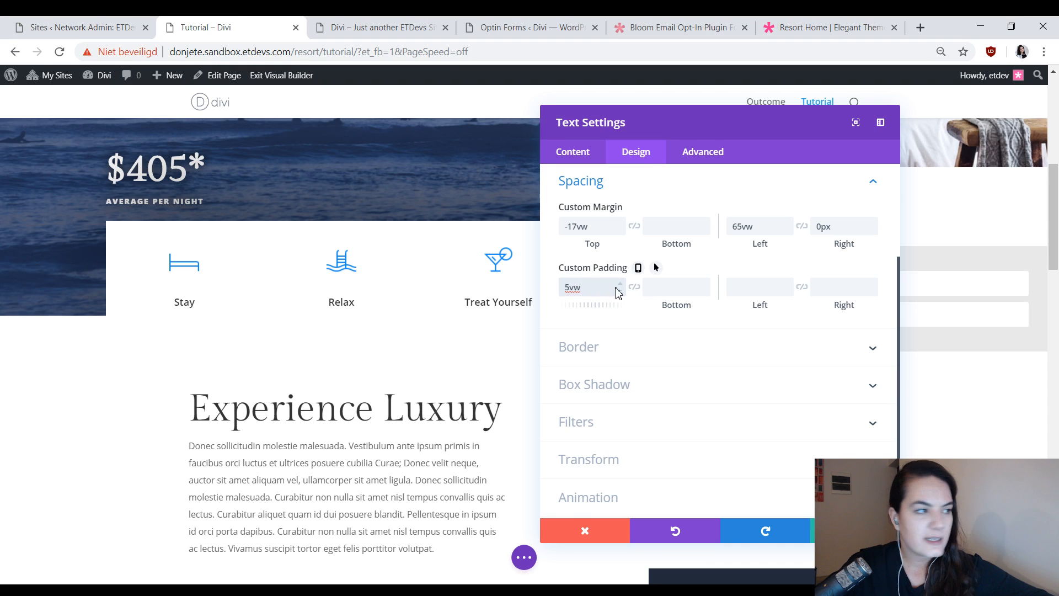
{"action": "left_click", "coordinate": [661, 302]}
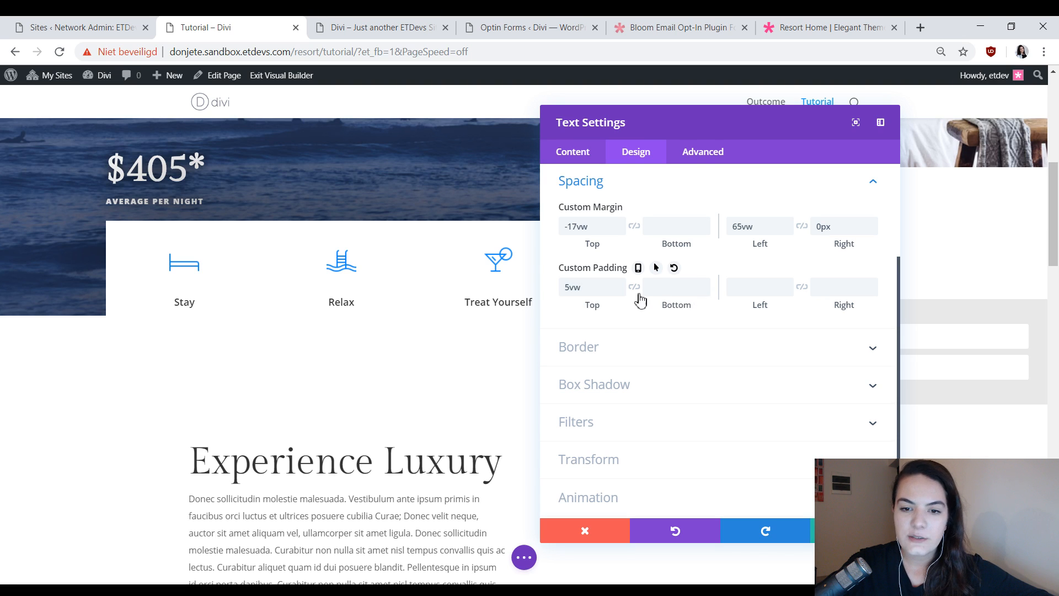
{"action": "left_click", "coordinate": [634, 287]}
{"action": "left_click", "coordinate": [701, 285]}
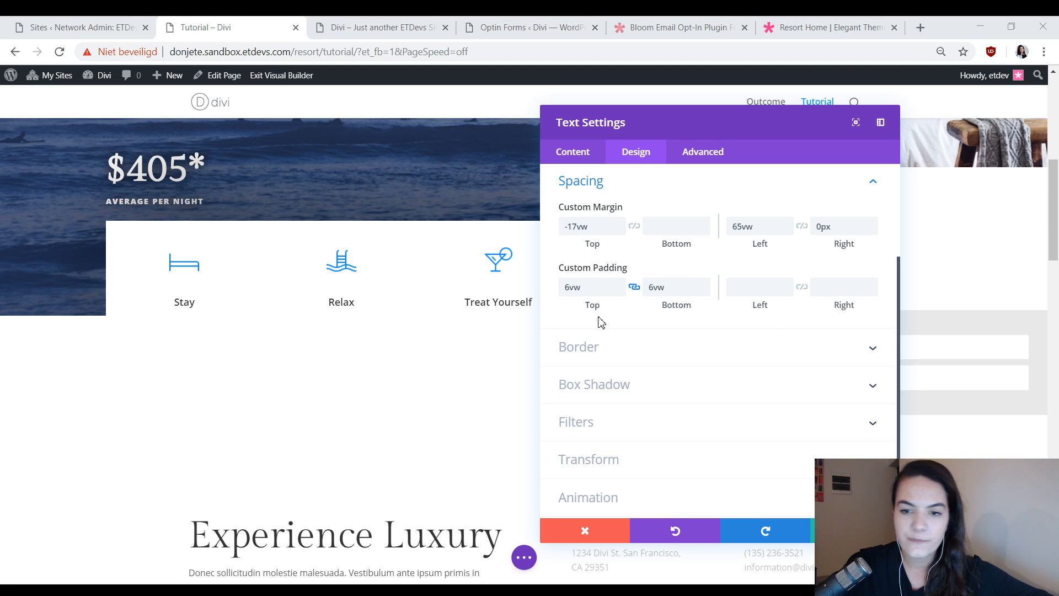
{"action": "left_click", "coordinate": [771, 289]}
{"action": "type", "text": "6vw"}
{"action": "left_click", "coordinate": [803, 288]}
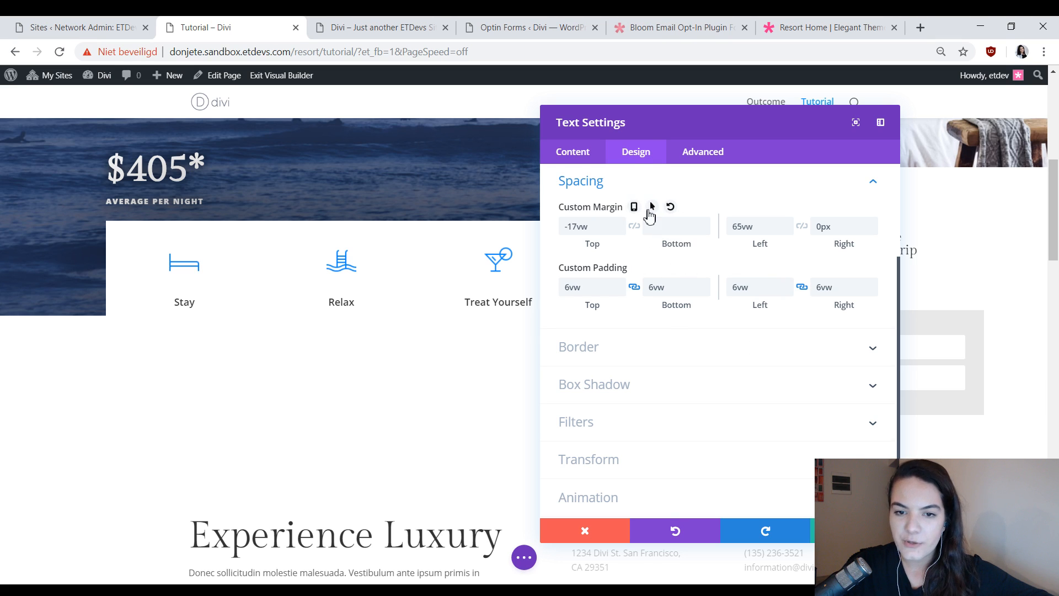
Enable responsive values for the custom margin and padding, and set the left margin to 37vw on tablet and 3vw on phone.
{"action": "left_click", "coordinate": [633, 207]}
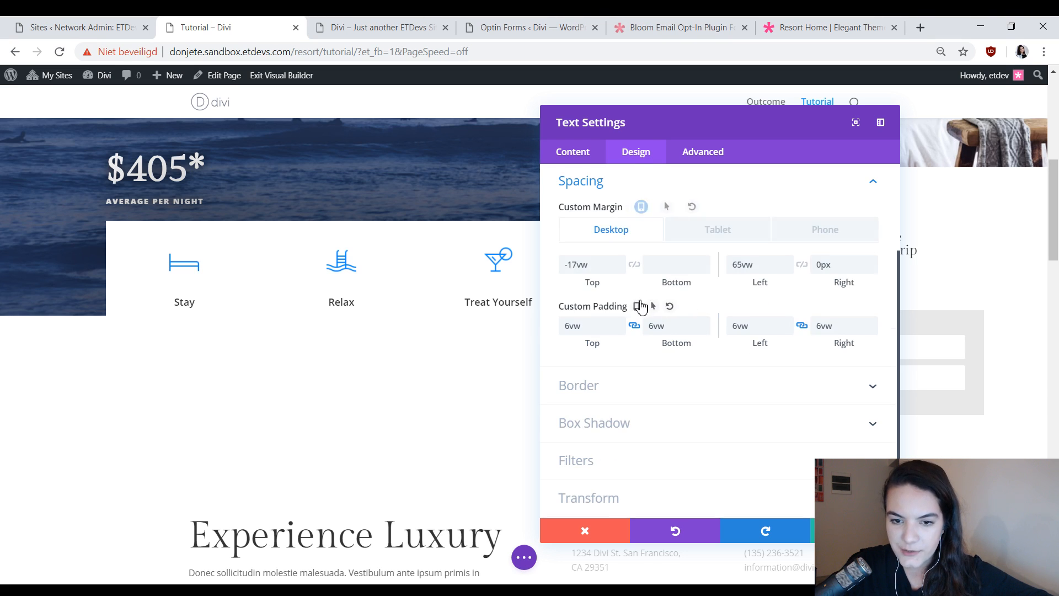
{"action": "left_click", "coordinate": [634, 306]}
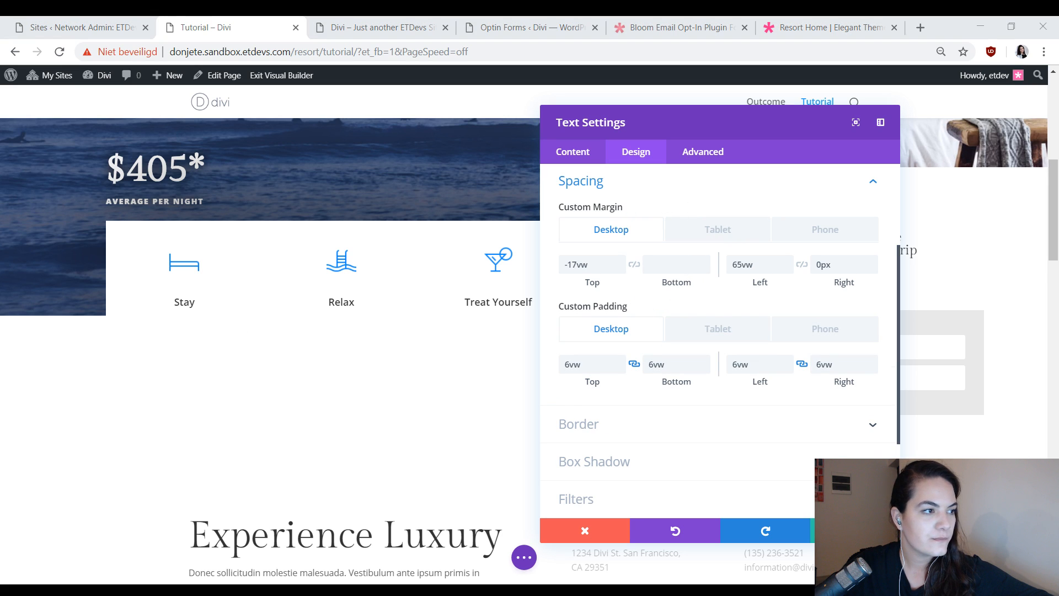
{"action": "left_click", "coordinate": [730, 233]}
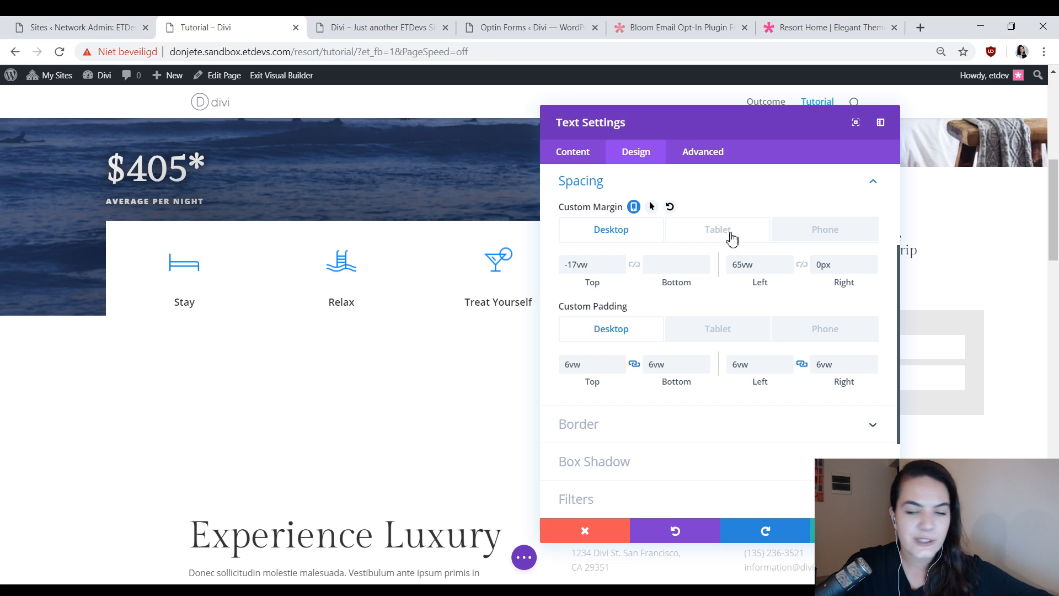
{"action": "left_click", "coordinate": [731, 236]}
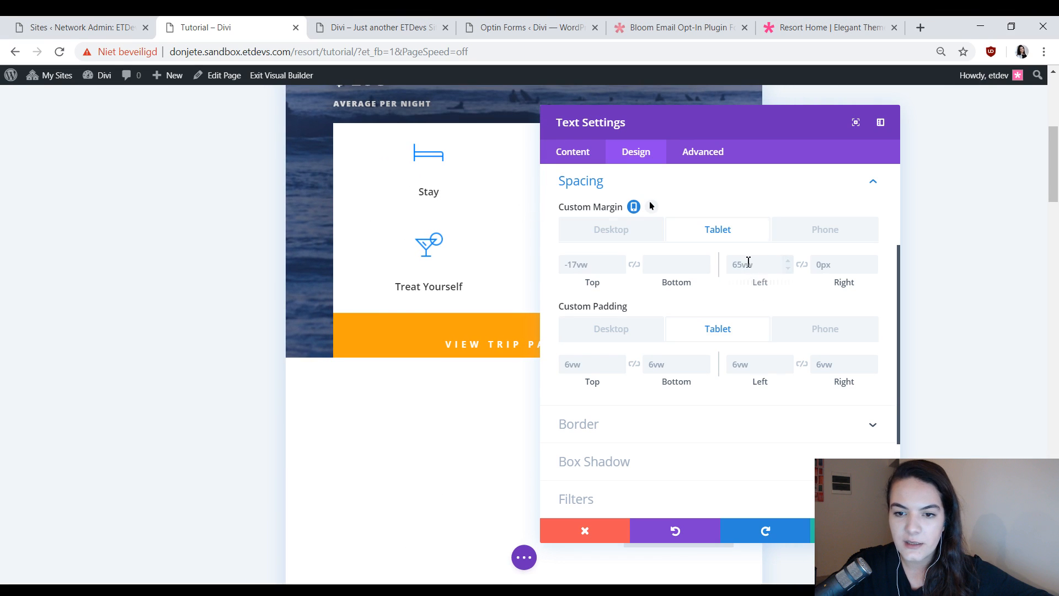
{"action": "left_click", "coordinate": [748, 261]}
{"action": "type", "text": "37vw"}
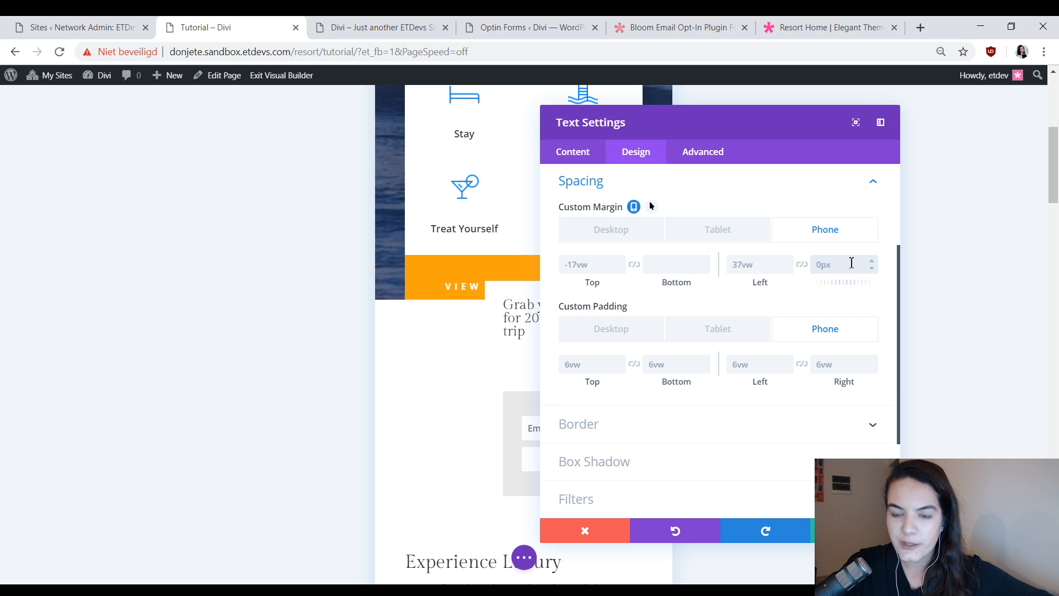
{"action": "left_click", "coordinate": [747, 264]}
{"action": "type", "text": "3"}
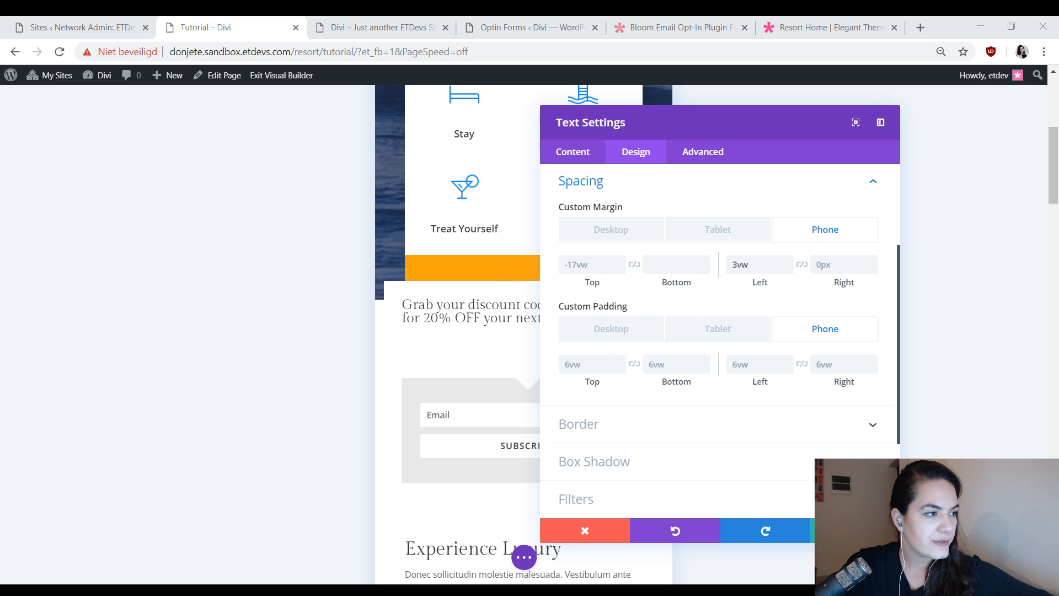
Set the tablet custom padding to 11vw on all four sides, linking the opposite sides.
{"action": "left_click", "coordinate": [717, 334]}
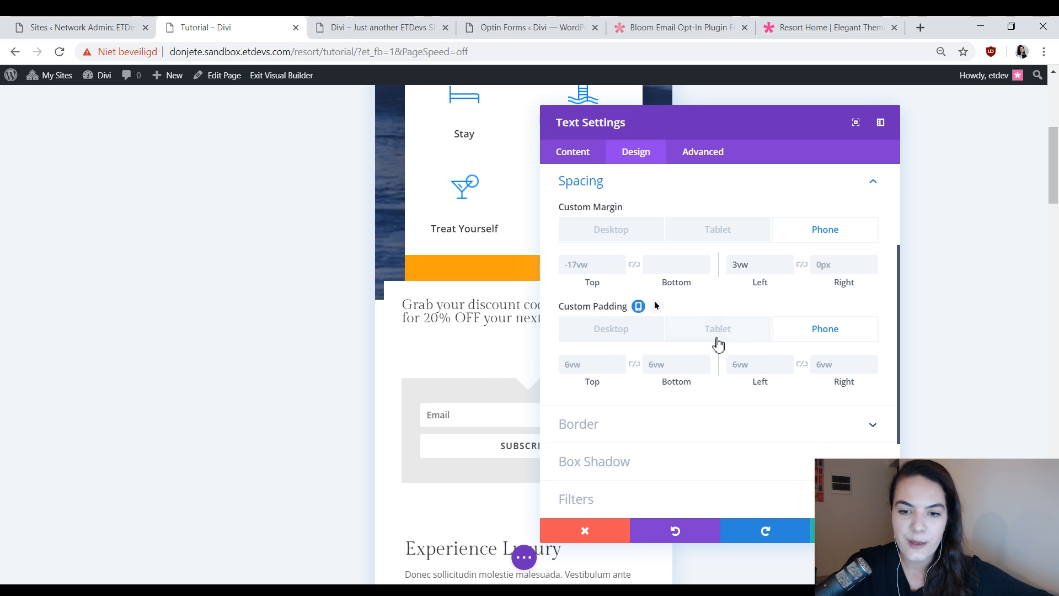
{"action": "left_click", "coordinate": [587, 365]}
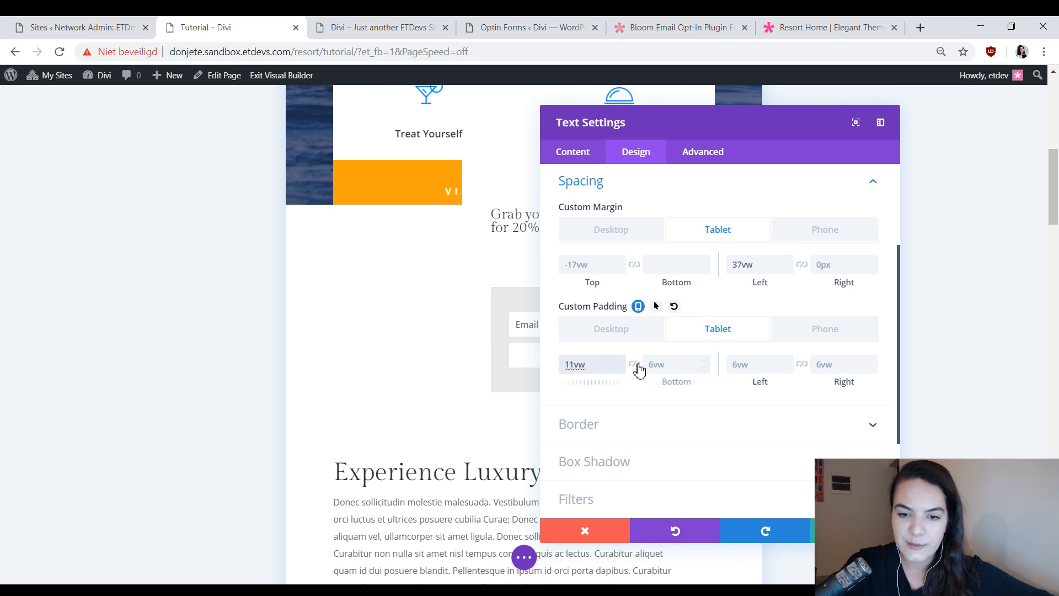
{"action": "left_click", "coordinate": [635, 366]}
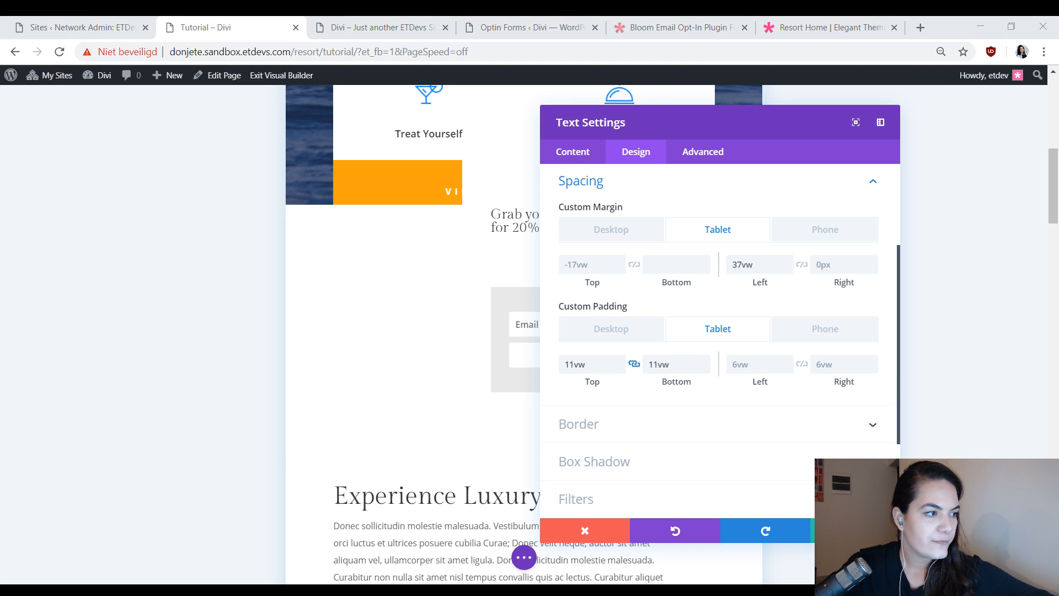
{"action": "left_click", "coordinate": [750, 365]}
{"action": "type", "text": "11vw"}
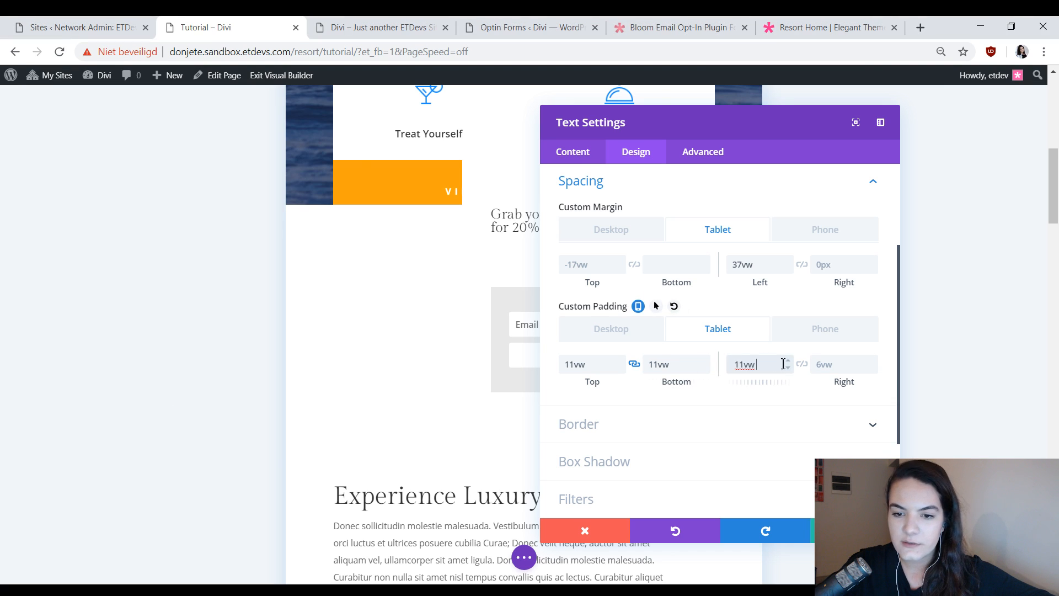
Set the phone custom padding to 13vw at the top and bottom and 16vw at the left and right.
{"action": "left_click", "coordinate": [823, 234]}
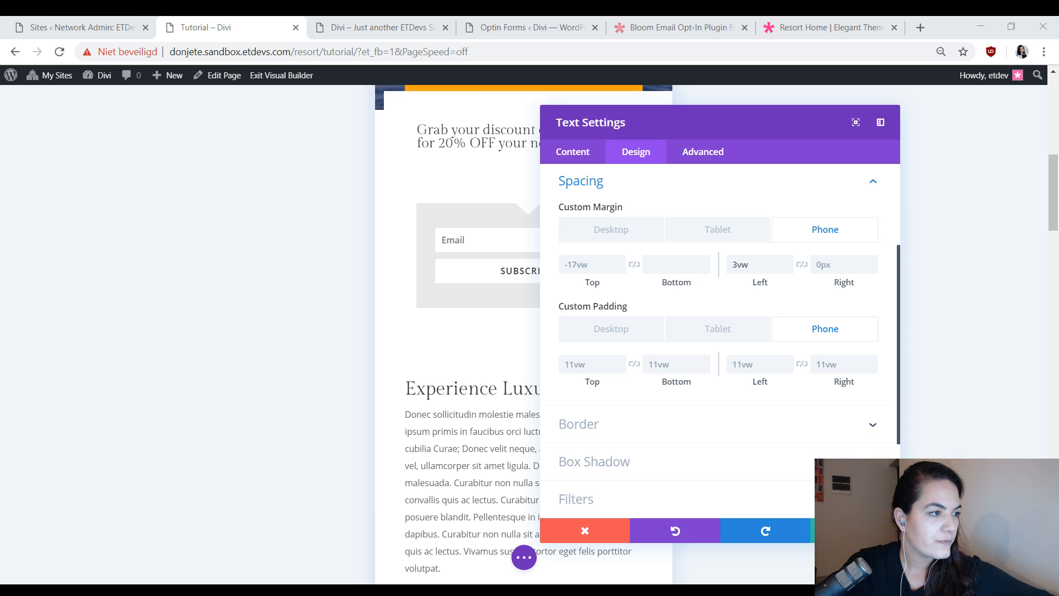
{"action": "left_click", "coordinate": [593, 371]}
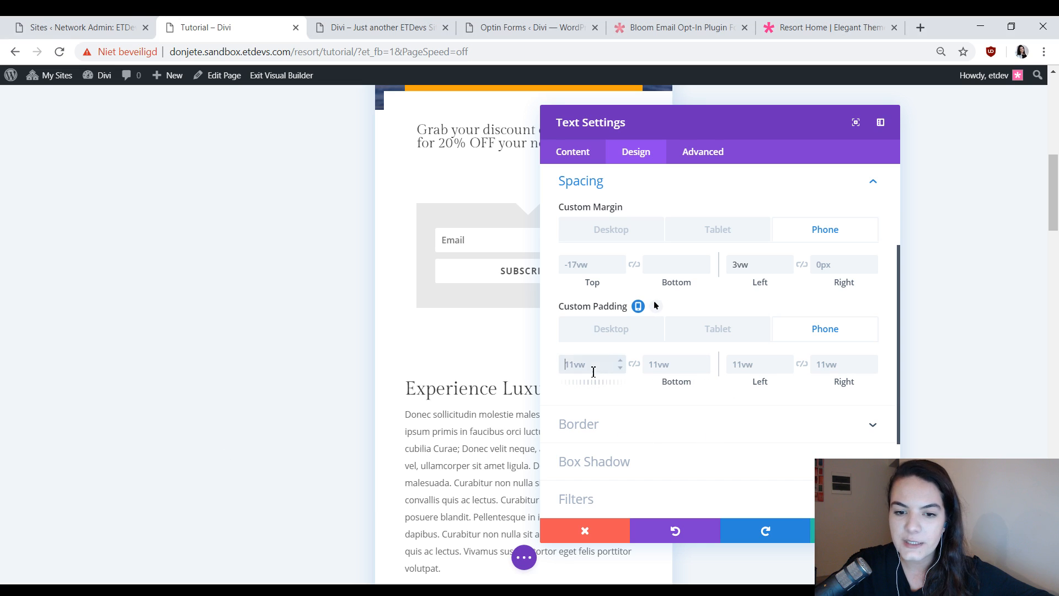
{"action": "type", "text": "13vw"}
{"action": "left_click", "coordinate": [634, 366]}
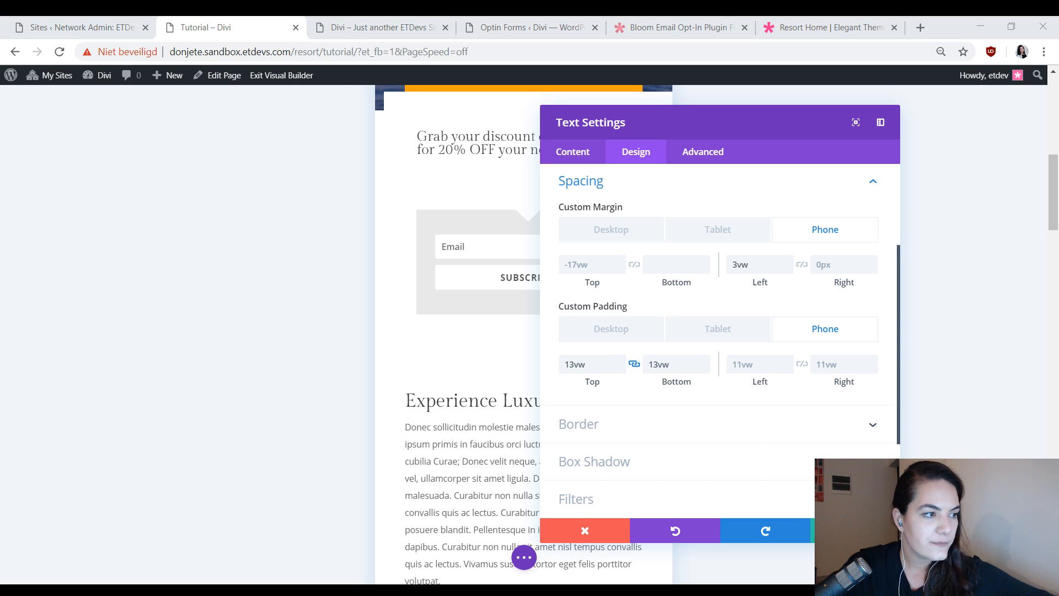
{"action": "left_click", "coordinate": [753, 371]}
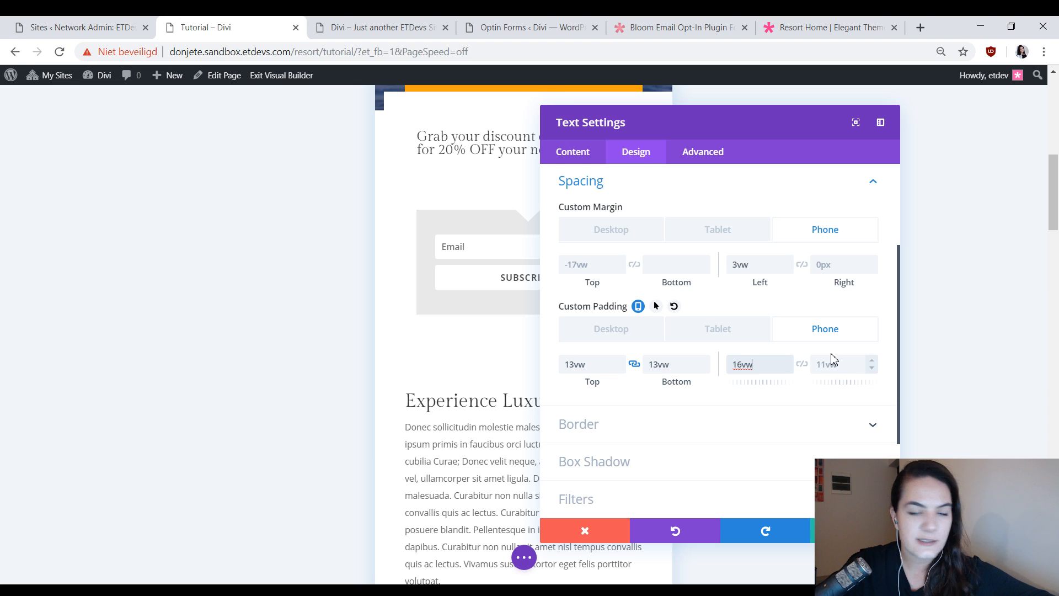
{"action": "left_click", "coordinate": [806, 365]}
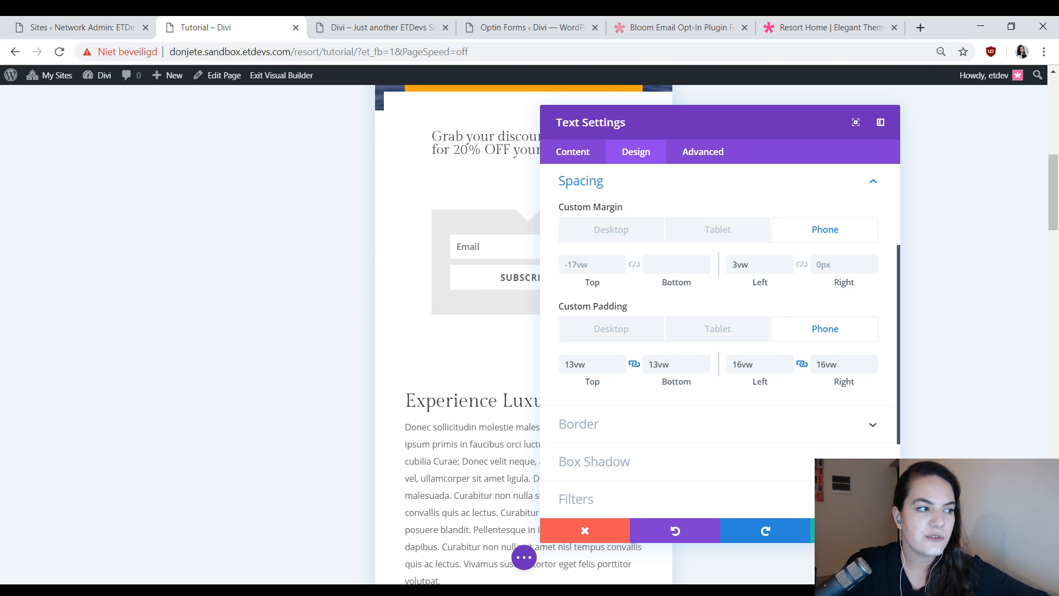
Check the opt-in in the tablet layout with the settings window moved out of the way, and return to the desktop layout.
{"action": "left_click", "coordinate": [693, 232]}
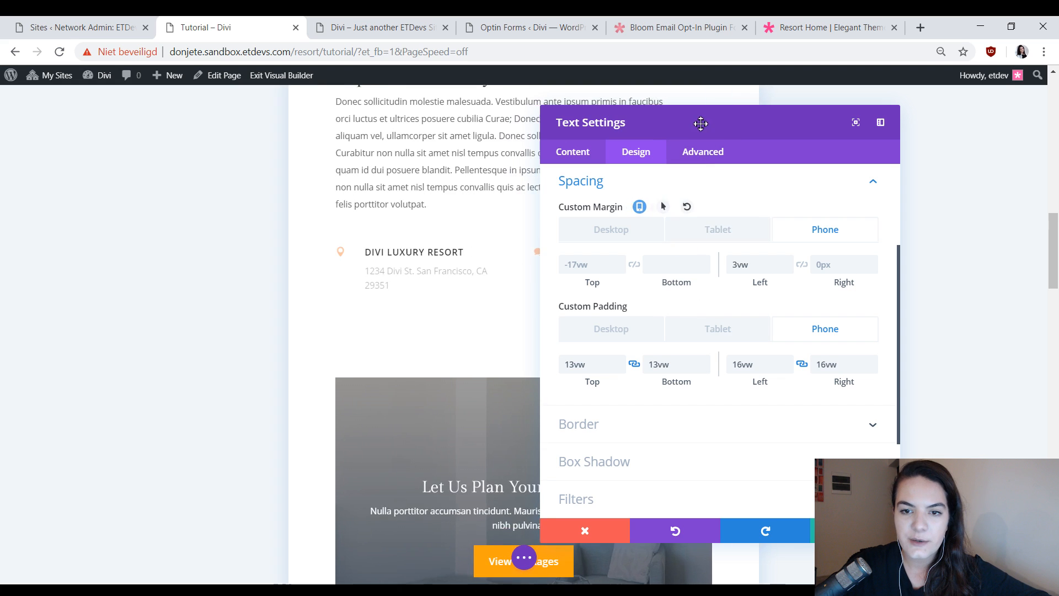
{"action": "left_click_drag", "start_coordinate": [701, 124], "coordinate": [176, 121]}
{"action": "scroll", "coordinate": [384, 210], "scroll_direction": "up", "scroll_amount": 9}
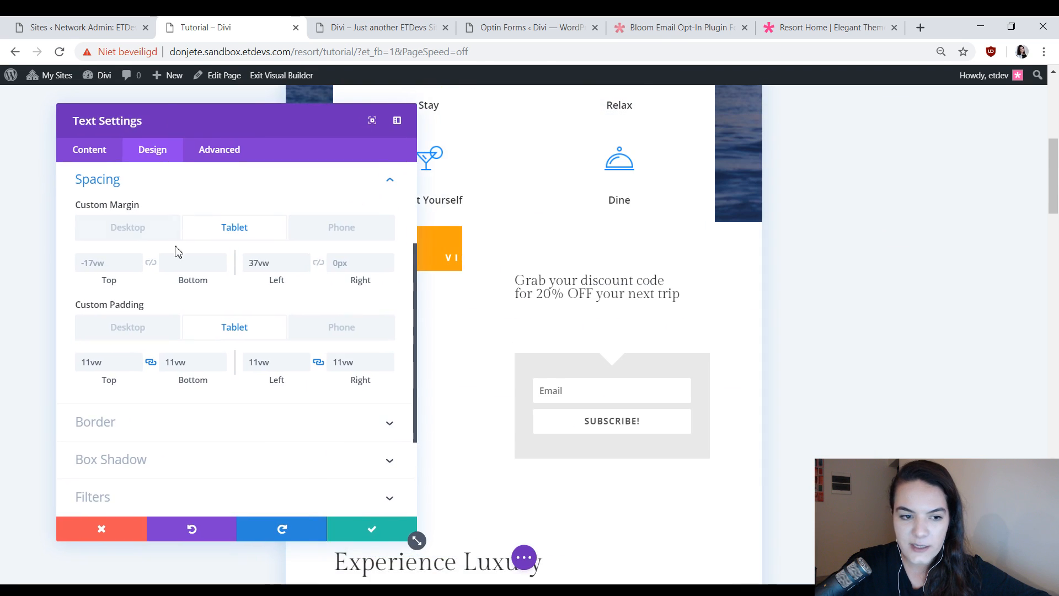
{"action": "left_click", "coordinate": [127, 238]}
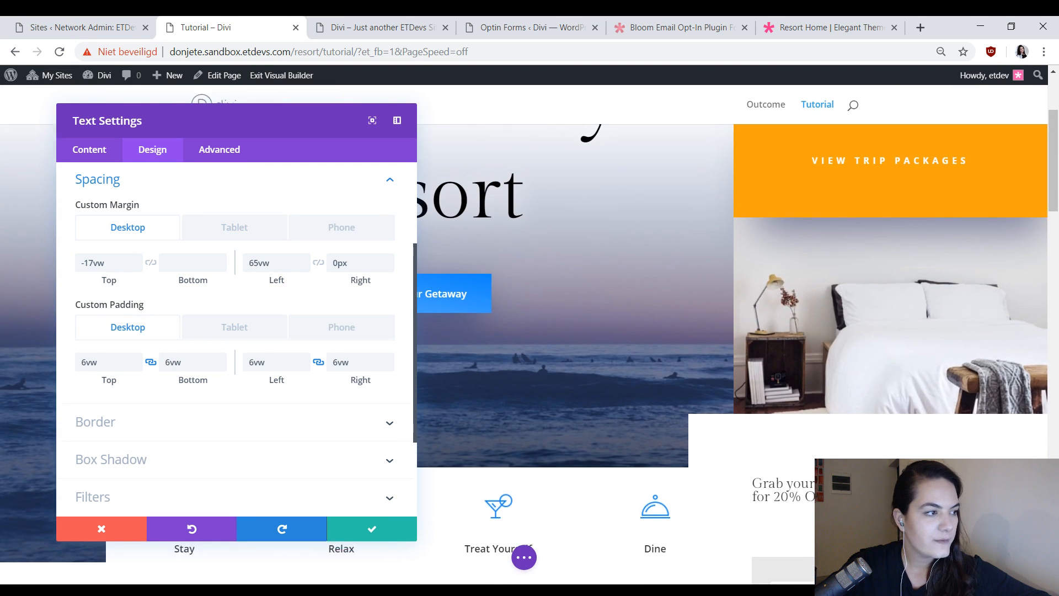
Round the Text module's top-left, top-right and bottom-left border corners to 500vw.
{"action": "scroll", "coordinate": [180, 346], "scroll_direction": "down", "scroll_amount": 3}
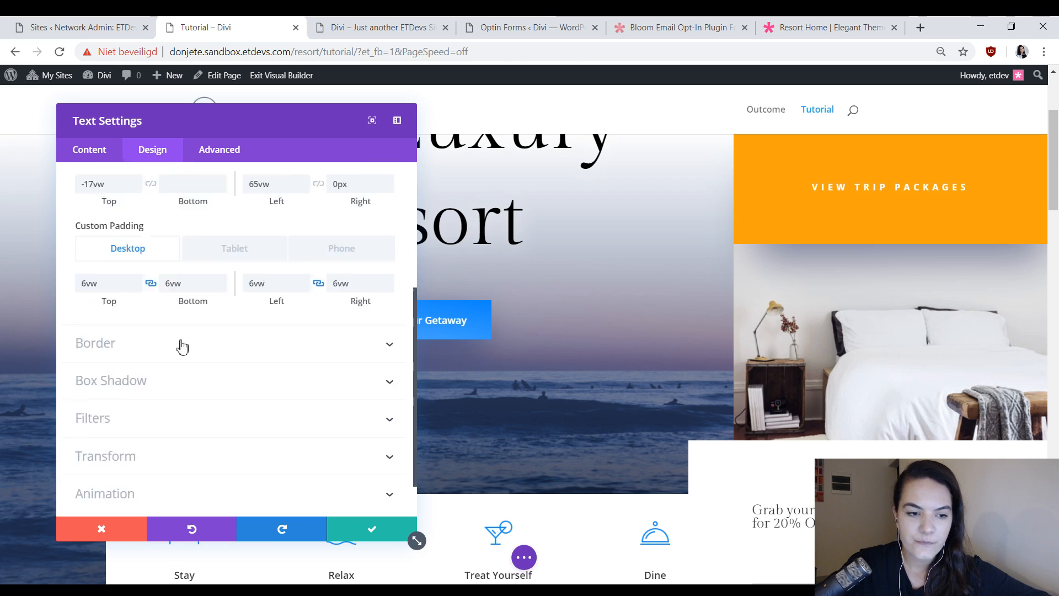
{"action": "left_click", "coordinate": [123, 297]}
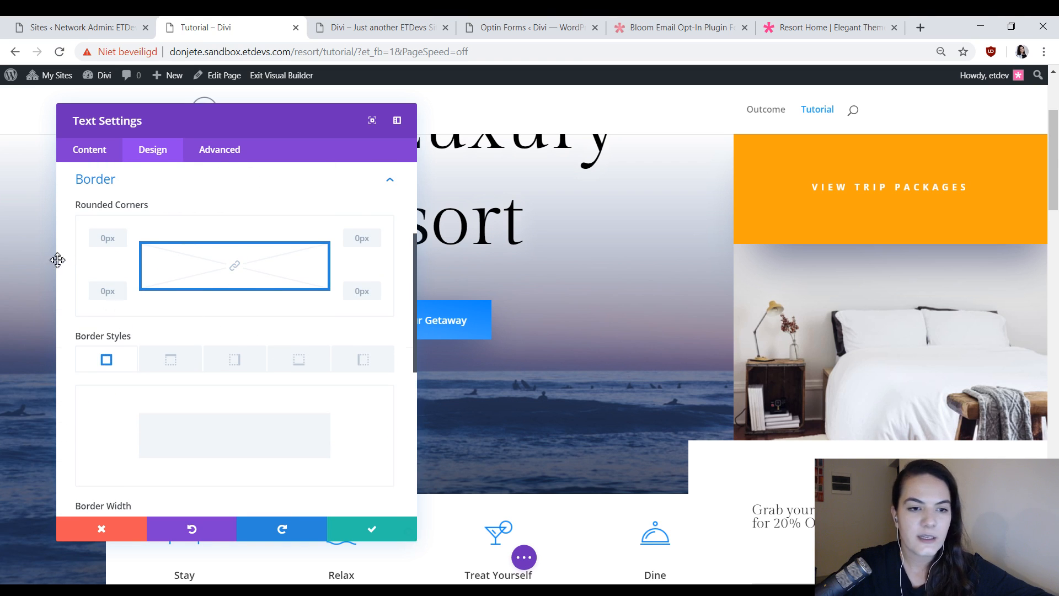
{"action": "left_click", "coordinate": [100, 239]}
{"action": "type", "text": "500"}
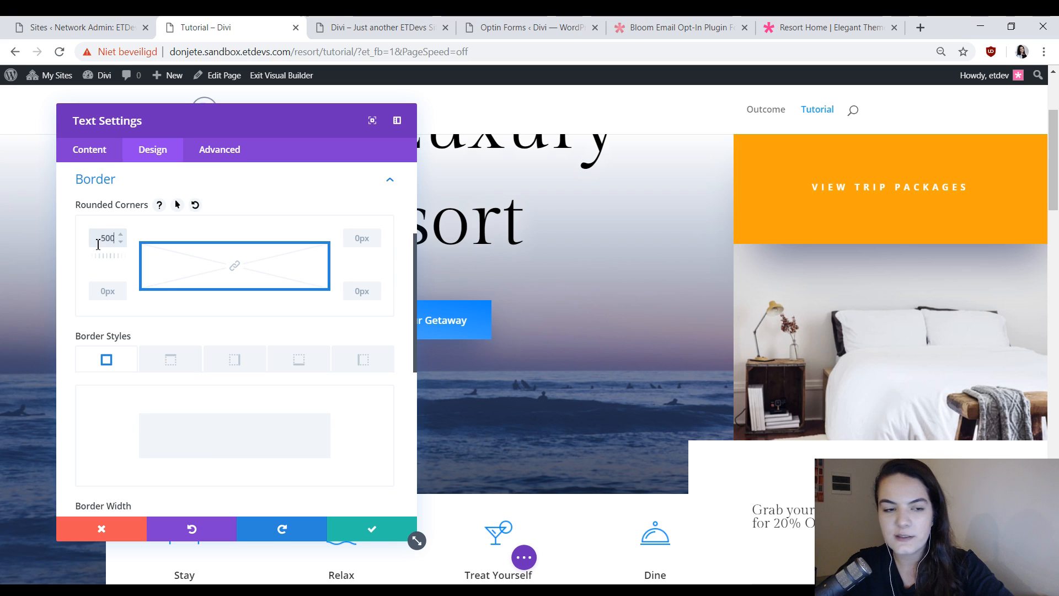
{"action": "type", "text": "px"}
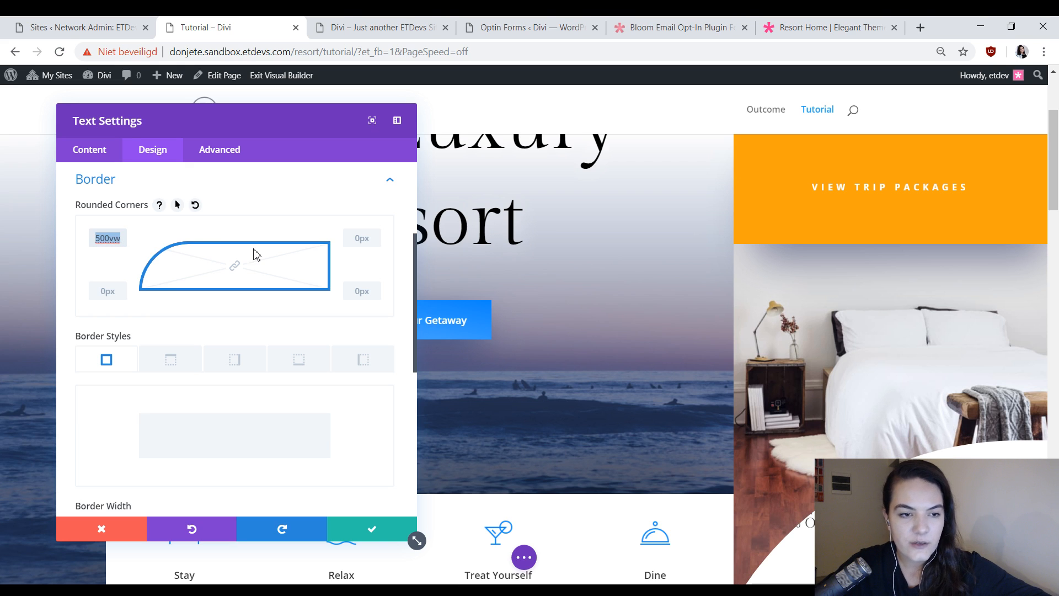
{"action": "left_click", "coordinate": [355, 239]}
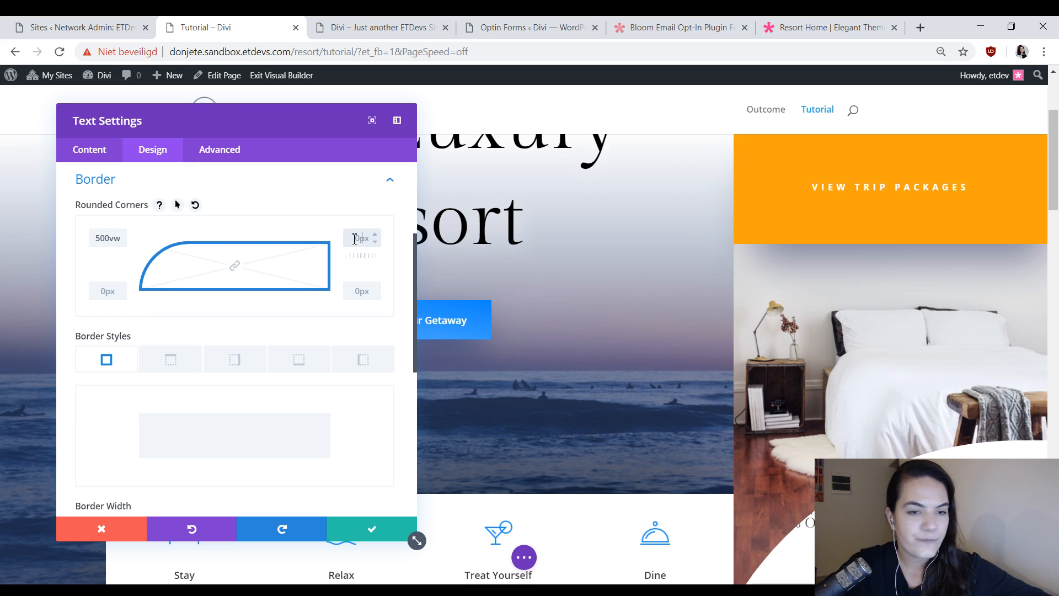
{"action": "type", "text": "500vw"}
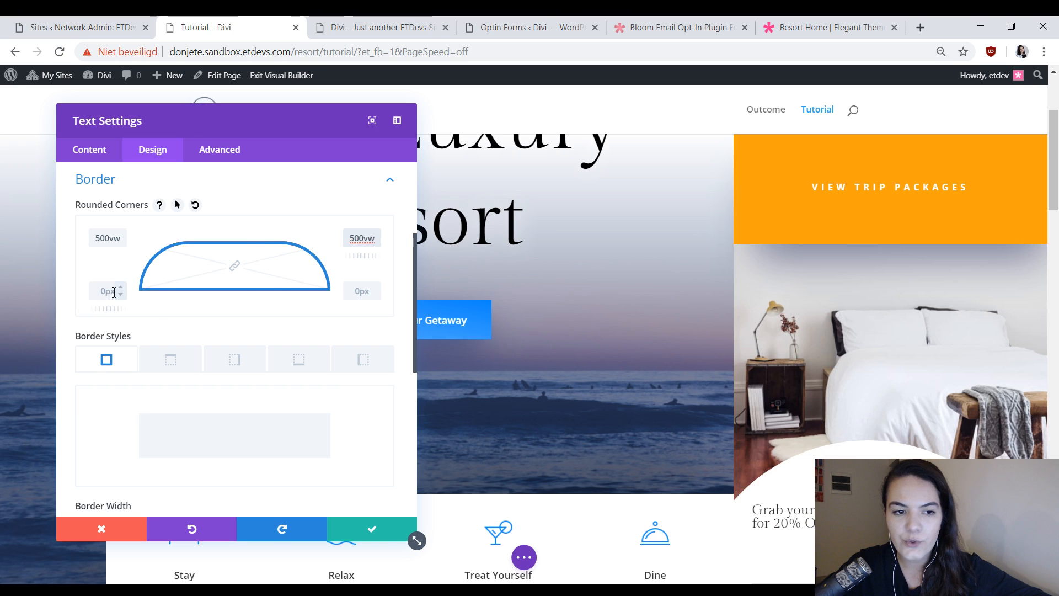
{"action": "left_click", "coordinate": [106, 291]}
{"action": "type", "text": "500vw"}
{"action": "scroll", "coordinate": [667, 295], "scroll_direction": "down", "scroll_amount": 5}
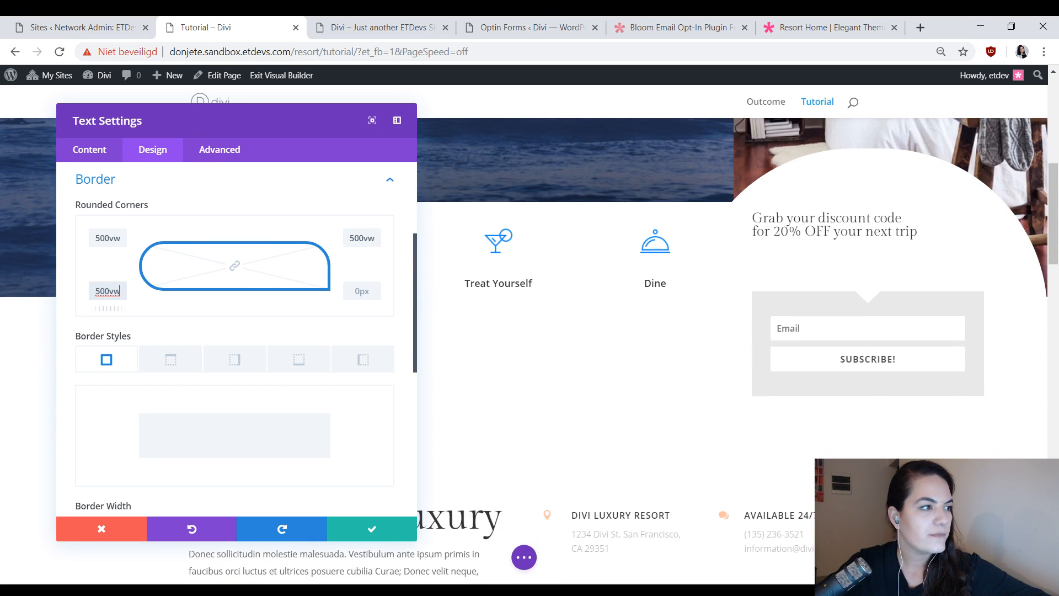
Give the Text module the first box shadow preset with a blur strength of 150px, and check it on the page.
{"action": "scroll", "coordinate": [265, 403], "scroll_direction": "down", "scroll_amount": 5}
{"action": "left_click", "coordinate": [144, 430]}
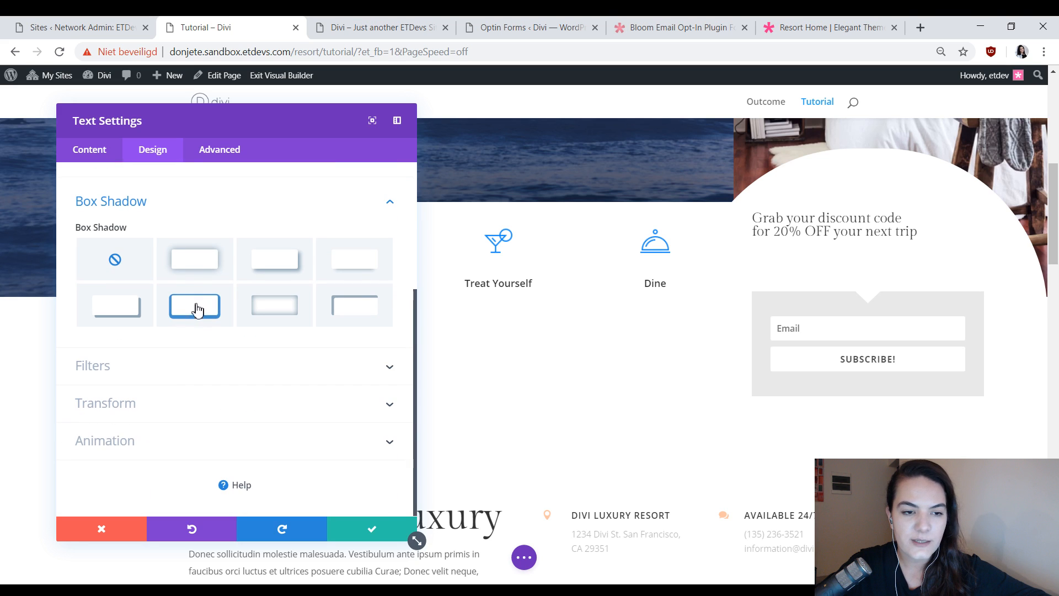
{"action": "left_click", "coordinate": [194, 259]}
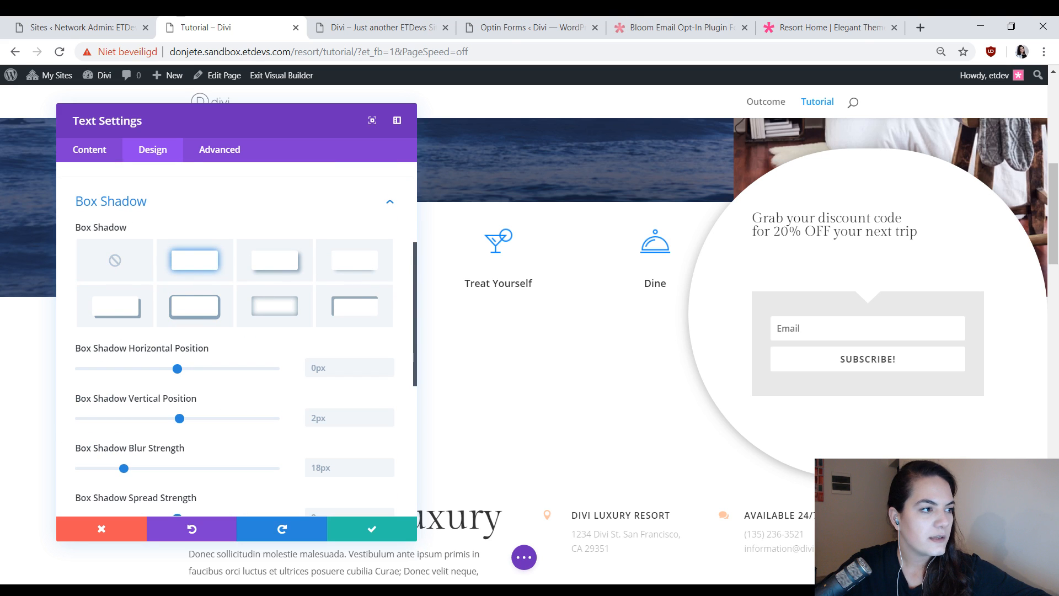
{"action": "scroll", "coordinate": [342, 412], "scroll_direction": "down", "scroll_amount": 3}
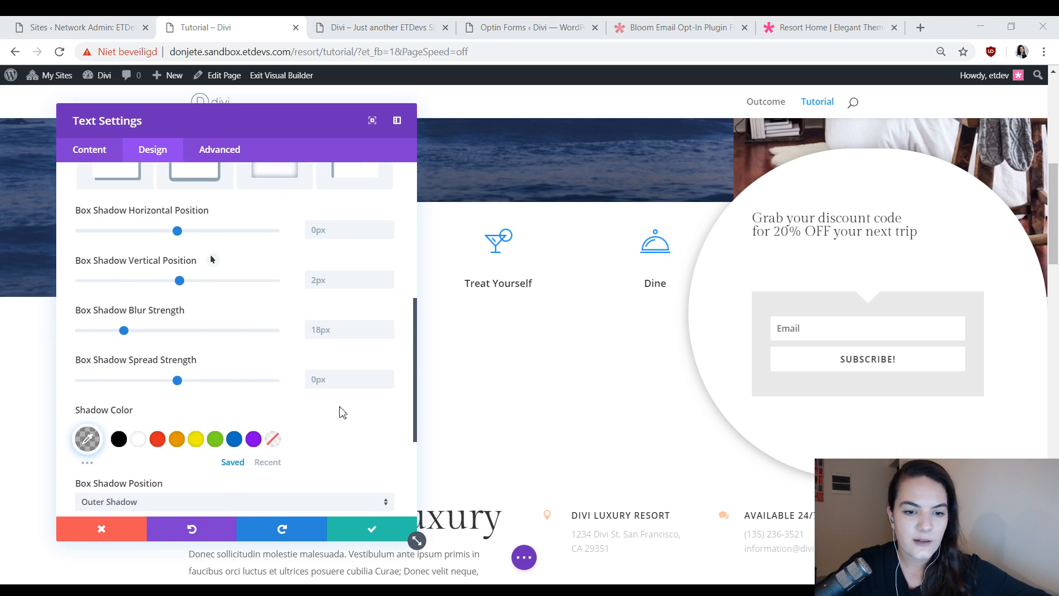
{"action": "left_click", "coordinate": [327, 336]}
{"action": "type", "text": "150px"}
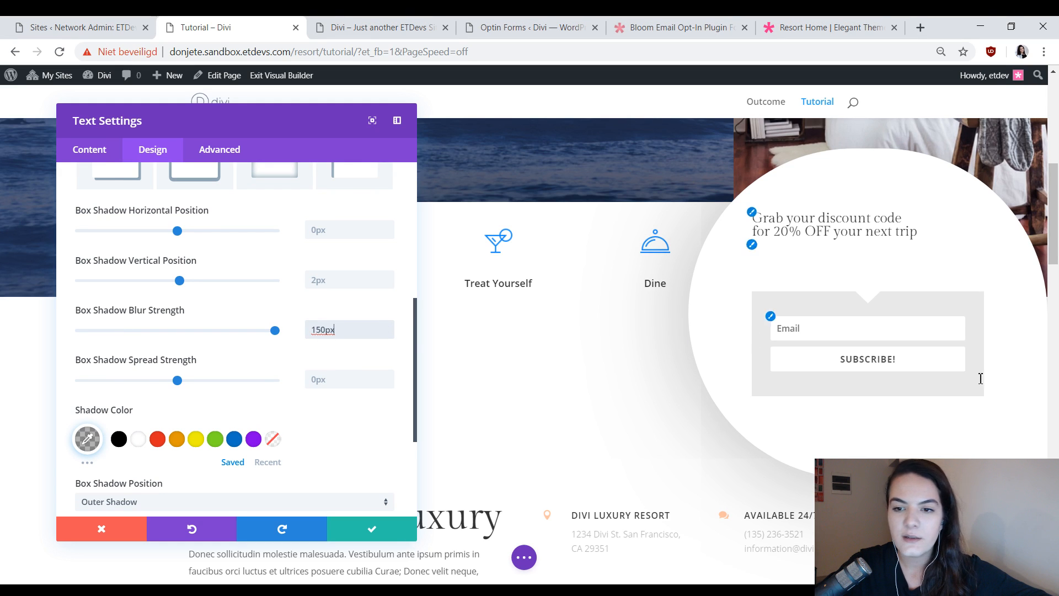
{"action": "scroll", "coordinate": [596, 303], "scroll_direction": "up", "scroll_amount": 3}
{"action": "scroll", "coordinate": [777, 307], "scroll_direction": "down", "scroll_amount": 4}
{"action": "scroll", "coordinate": [693, 313], "scroll_direction": "up", "scroll_amount": 3}
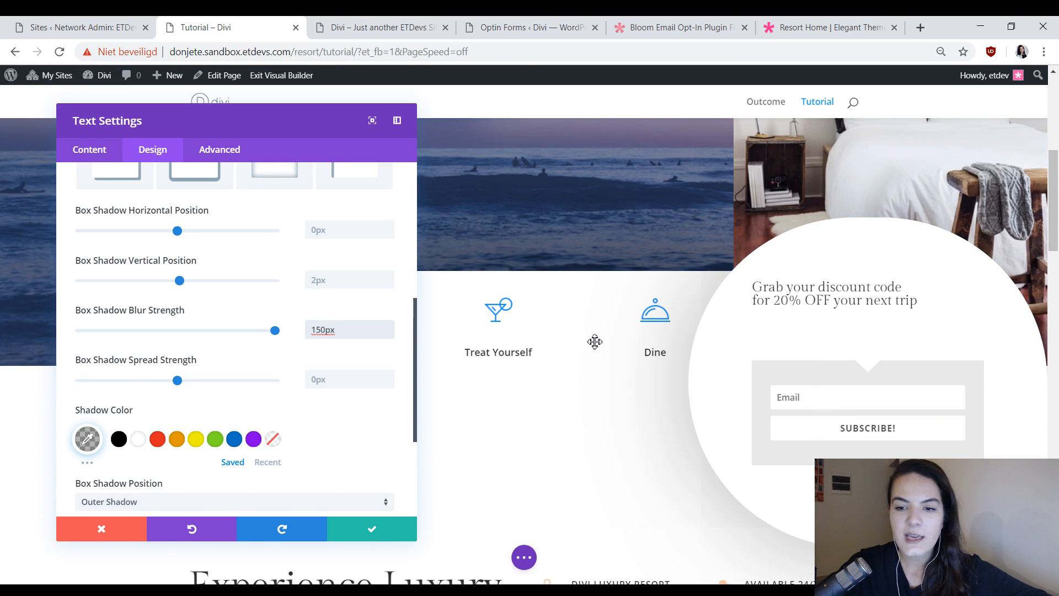
{"action": "scroll", "coordinate": [595, 342], "scroll_direction": "down", "scroll_amount": 3}
{"action": "scroll", "coordinate": [226, 351], "scroll_direction": "down", "scroll_amount": 3}
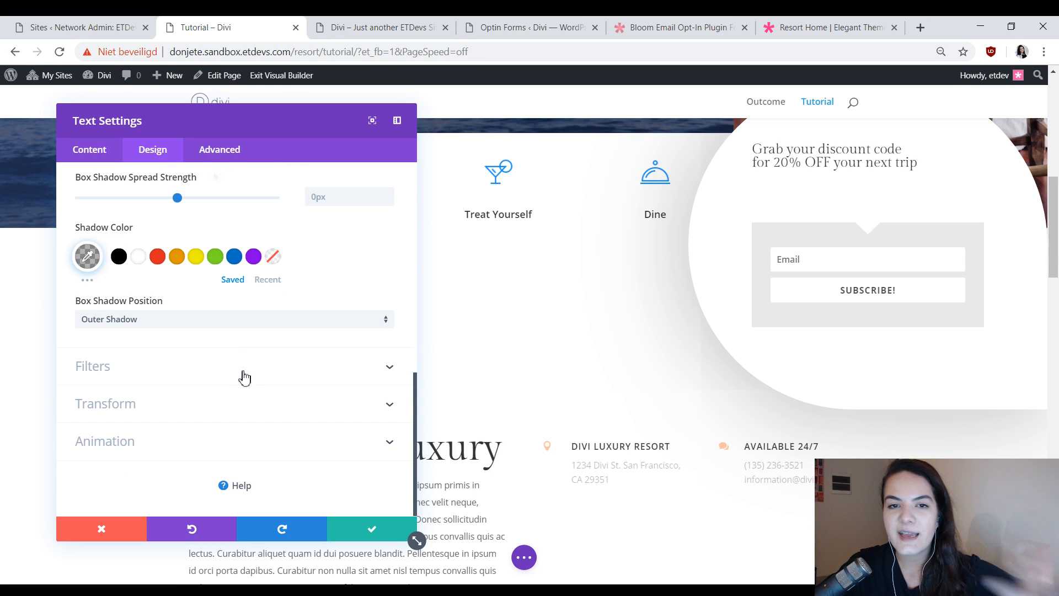
Give the Text module a Roll animation with its direction set to Left.
{"action": "left_click", "coordinate": [96, 457]}
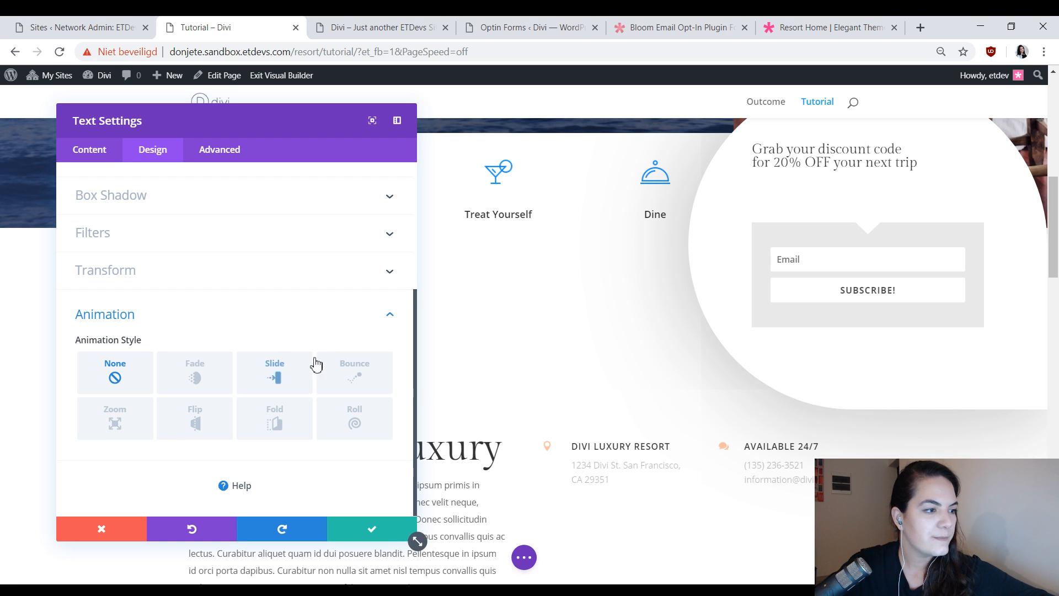
{"action": "left_click", "coordinate": [361, 424]}
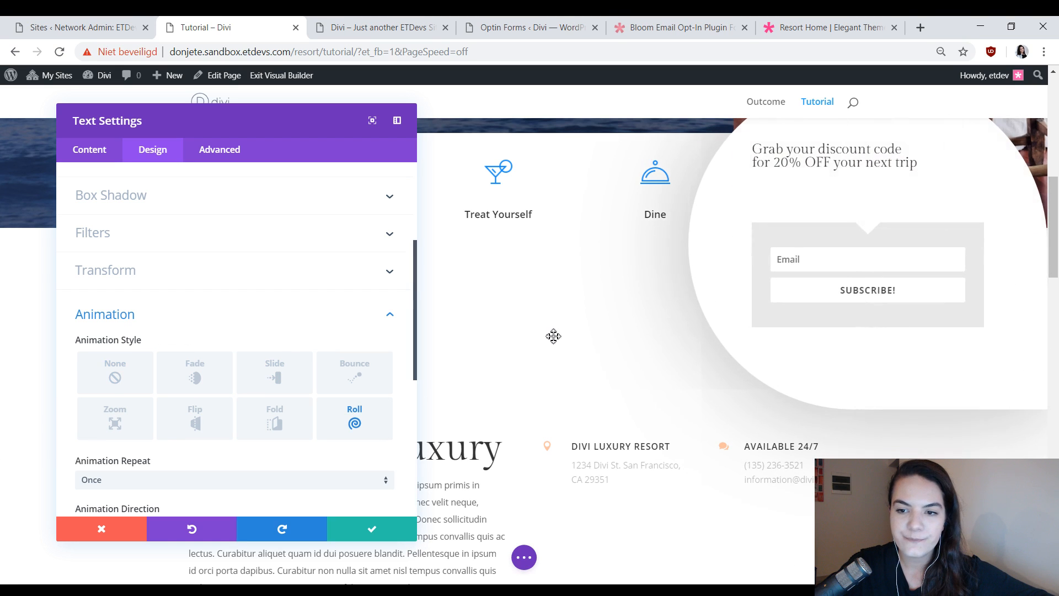
{"action": "scroll", "coordinate": [88, 366], "scroll_direction": "down", "scroll_amount": 1}
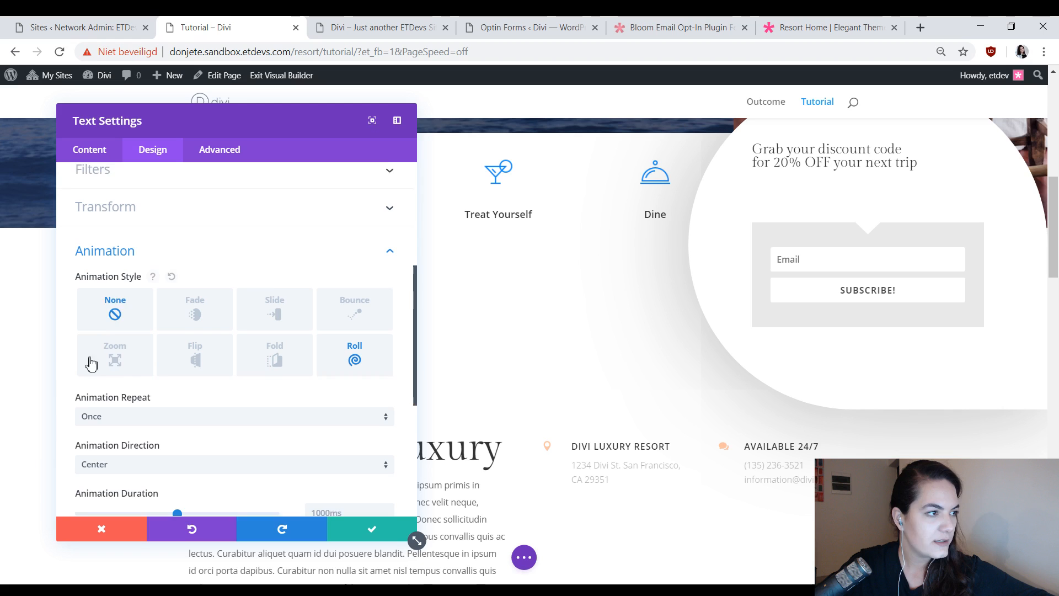
{"action": "left_click", "coordinate": [235, 464]}
{"action": "left_click", "coordinate": [216, 461]}
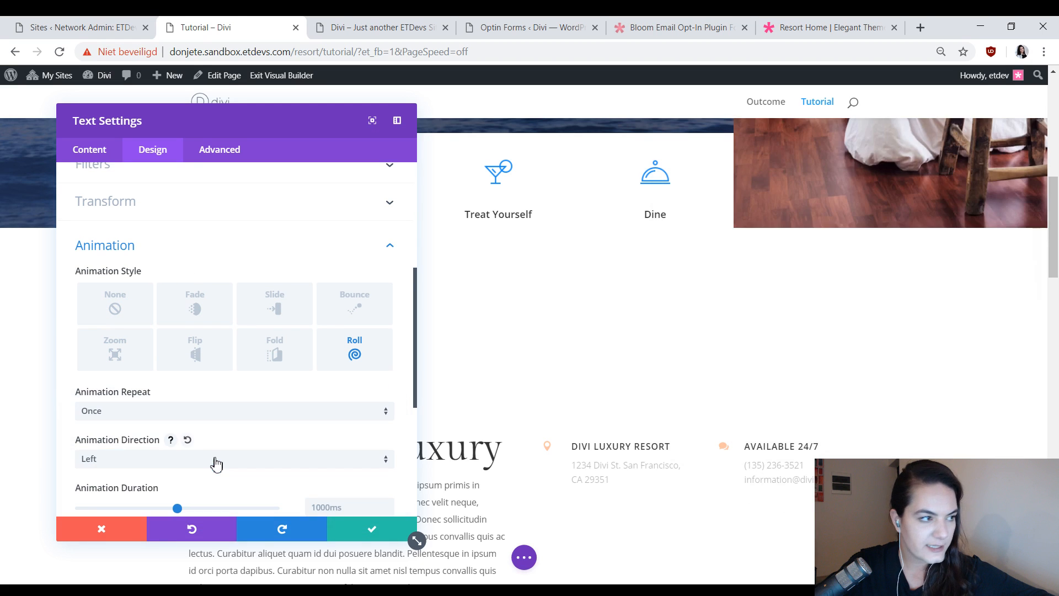
Set the animation duration to 500ms, delay to 1000ms and intensity to 16%, and save the Text module settings.
{"action": "scroll", "coordinate": [222, 412], "scroll_direction": "down", "scroll_amount": 2}
{"action": "double_click", "coordinate": [341, 376]}
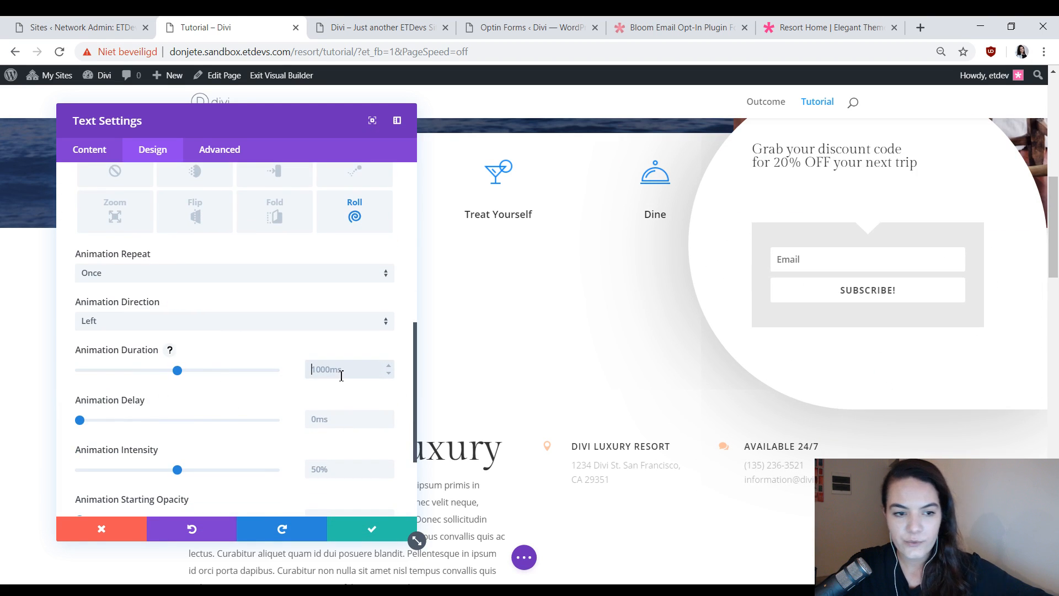
{"action": "type", "text": "500ms"}
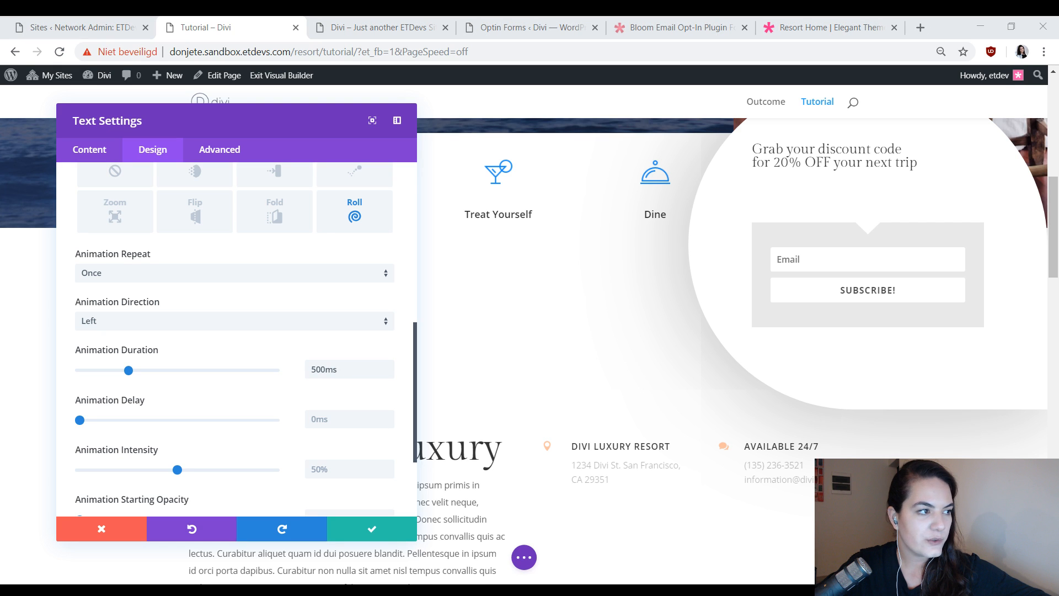
{"action": "left_click", "coordinate": [327, 424]}
{"action": "type", "text": "1000ms"}
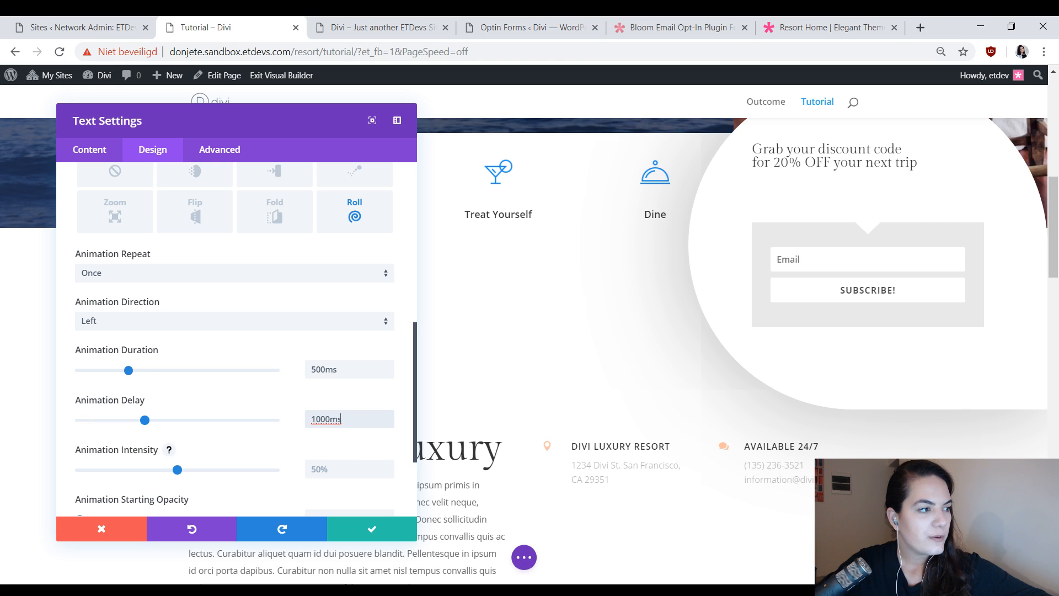
{"action": "key", "text": "alt+Tab"}
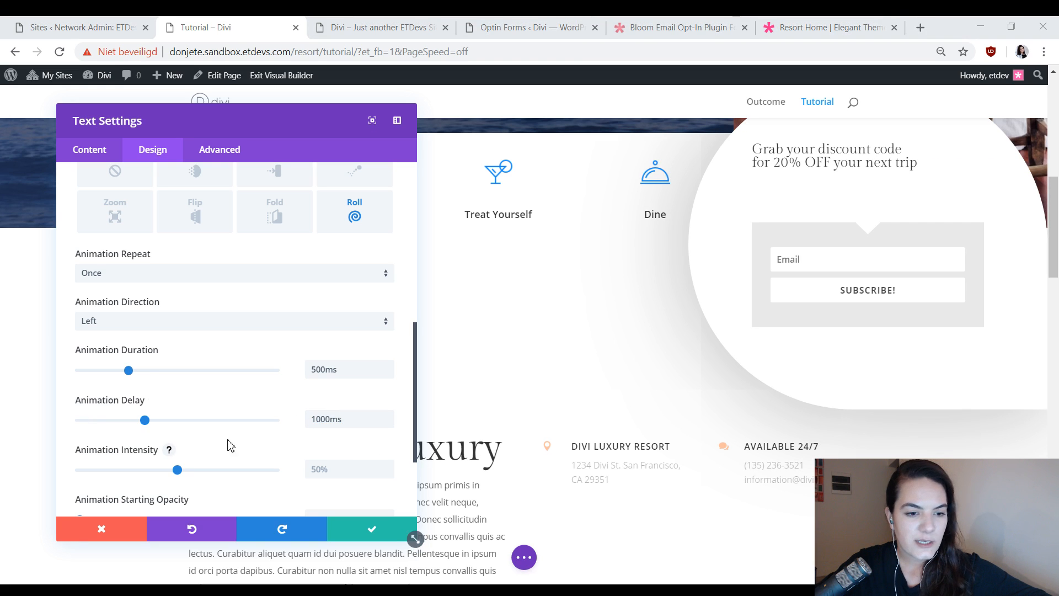
{"action": "left_click", "coordinate": [357, 470]}
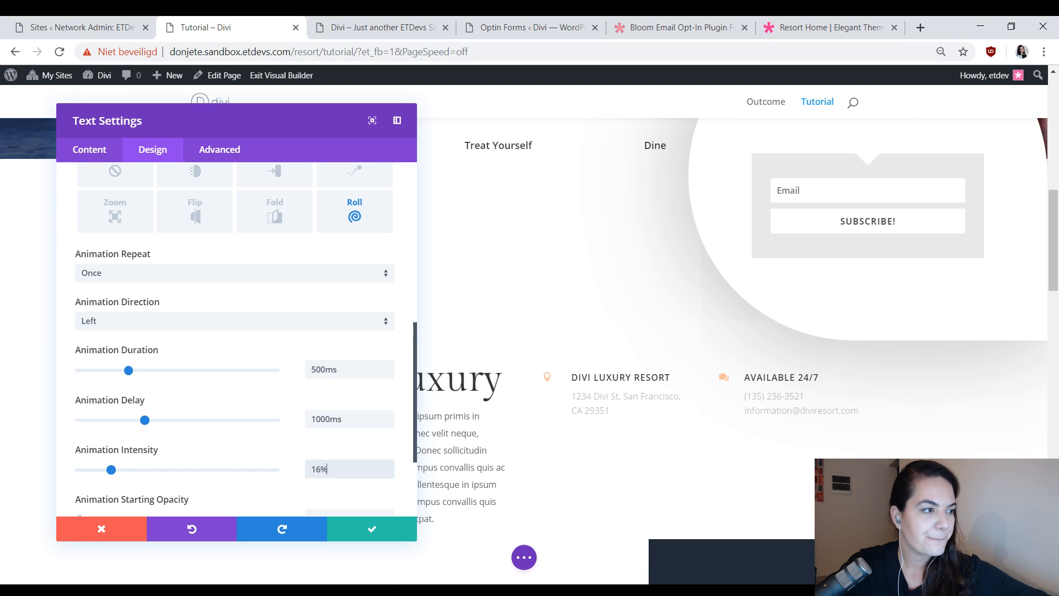
{"action": "left_click", "coordinate": [357, 539]}
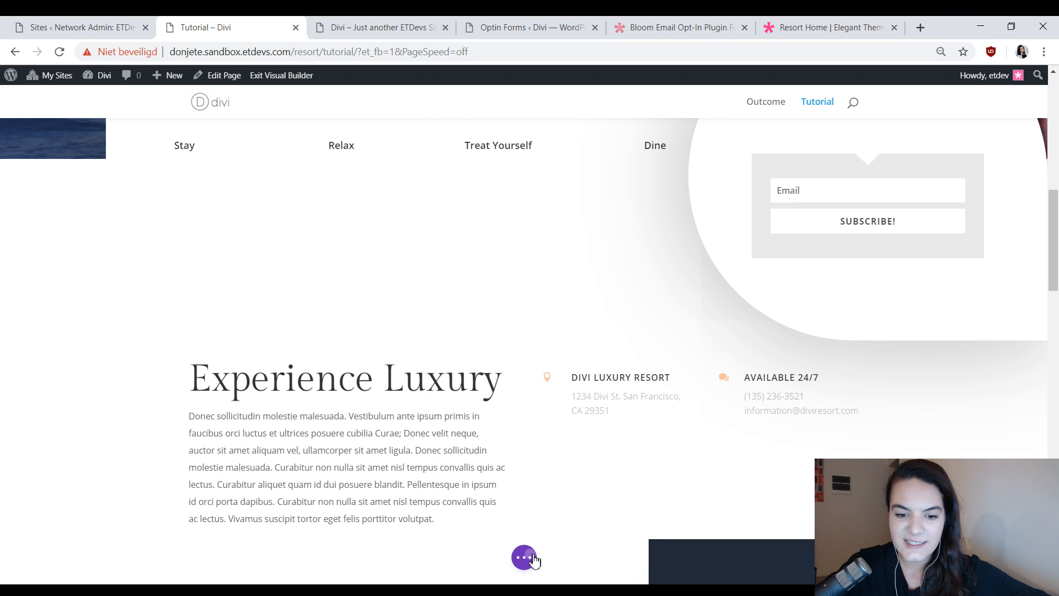
Open the live Tutorial page in the other browser tab and examine the opt-in's appearance and placement beside the icon row.
{"action": "left_click", "coordinate": [524, 557]}
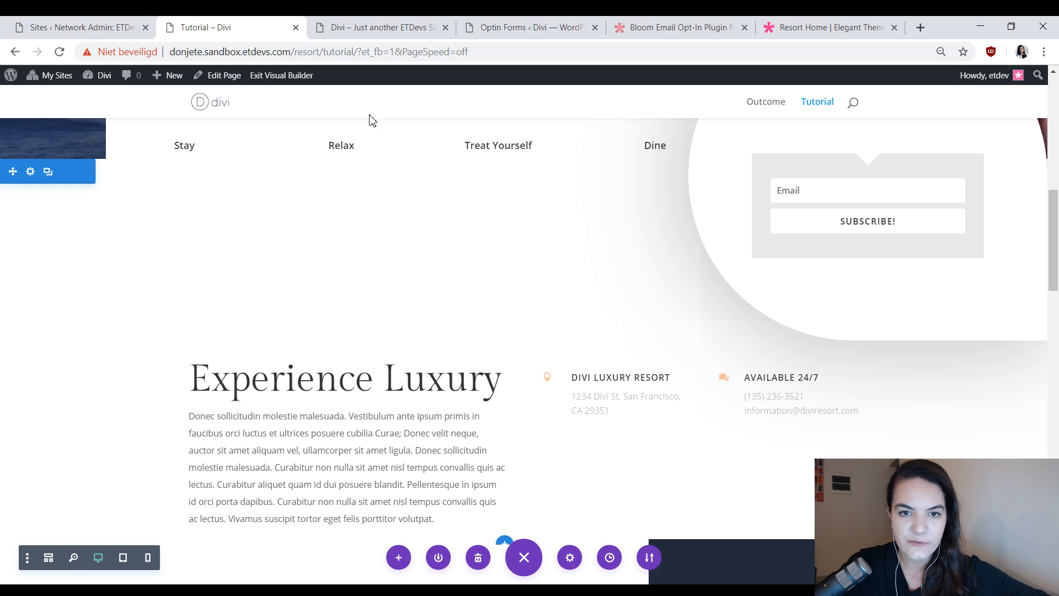
{"action": "left_click", "coordinate": [394, 25]}
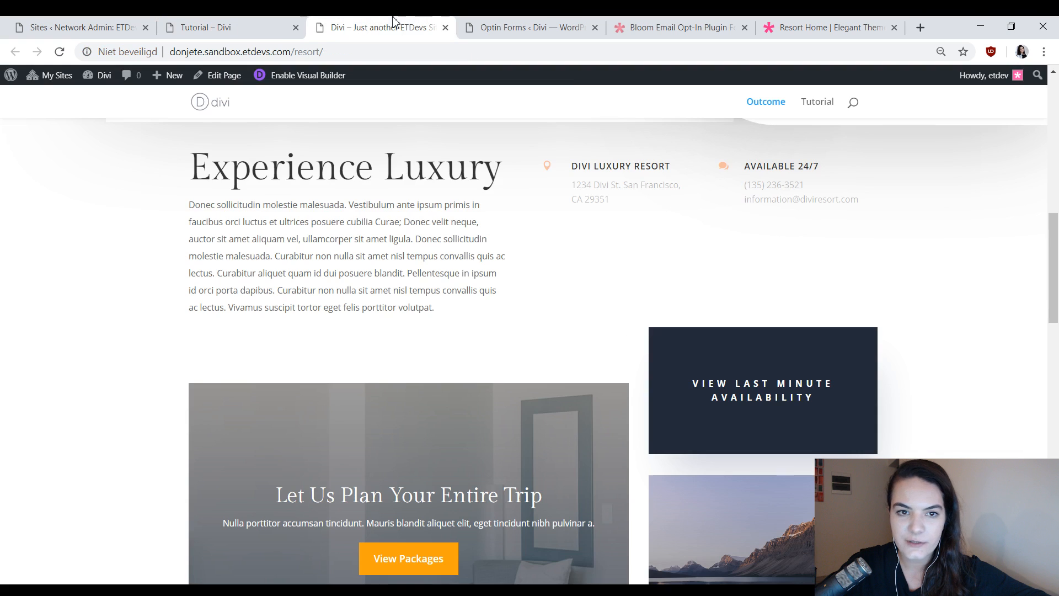
{"action": "left_click", "coordinate": [810, 108]}
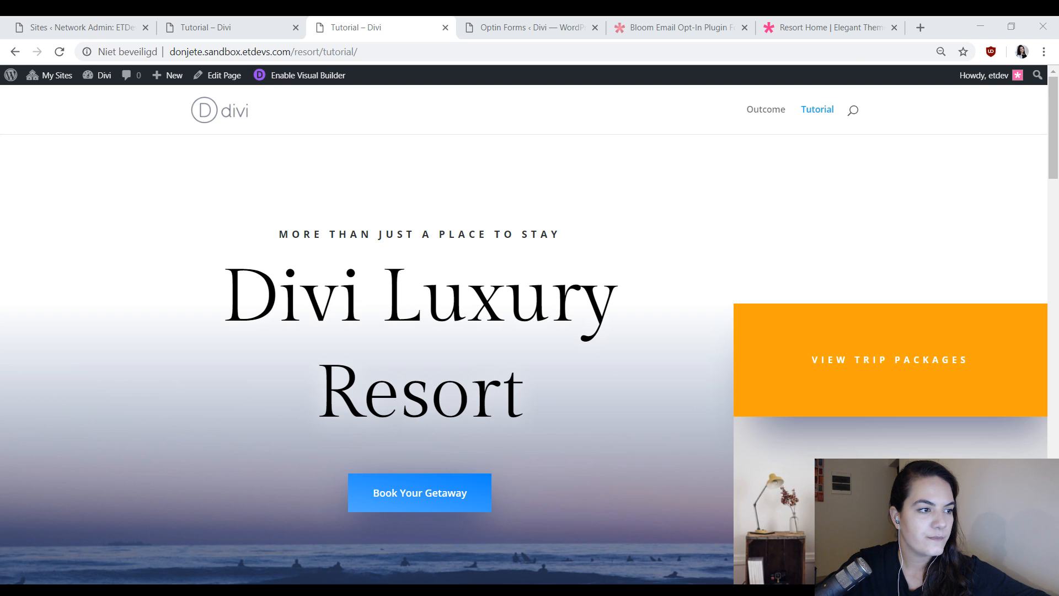
{"action": "scroll", "coordinate": [786, 151], "scroll_direction": "down", "scroll_amount": 6}
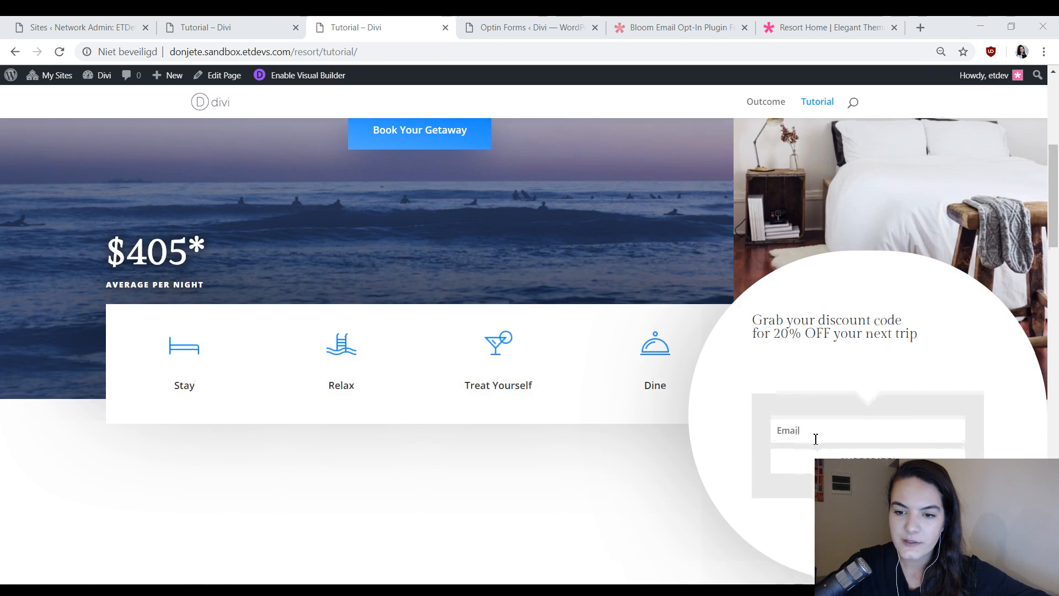
{"action": "scroll", "coordinate": [815, 438], "scroll_direction": "down", "scroll_amount": 3}
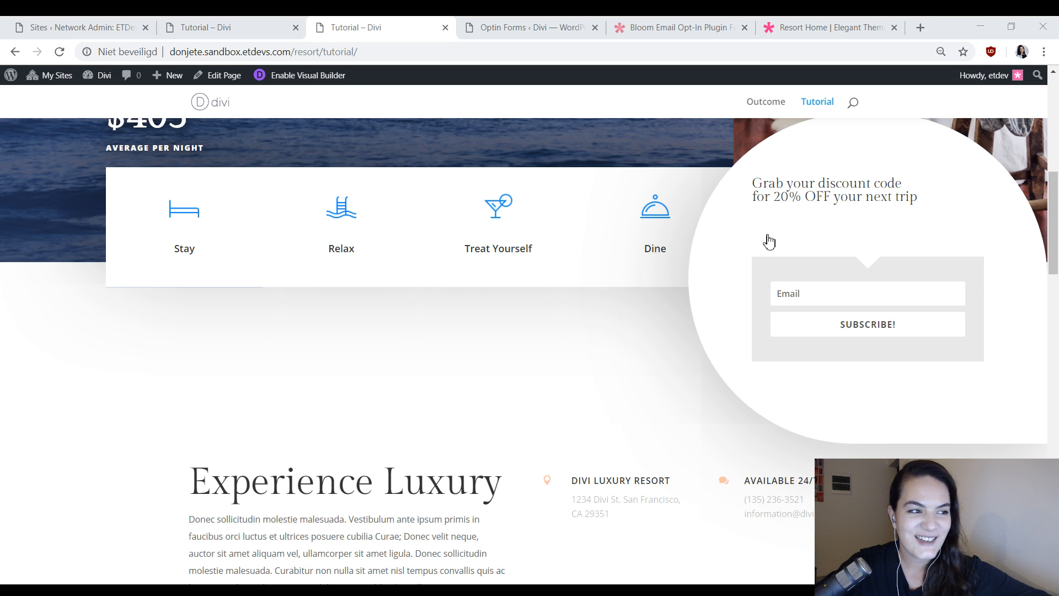
{"action": "scroll", "coordinate": [978, 179], "scroll_direction": "up", "scroll_amount": 2}
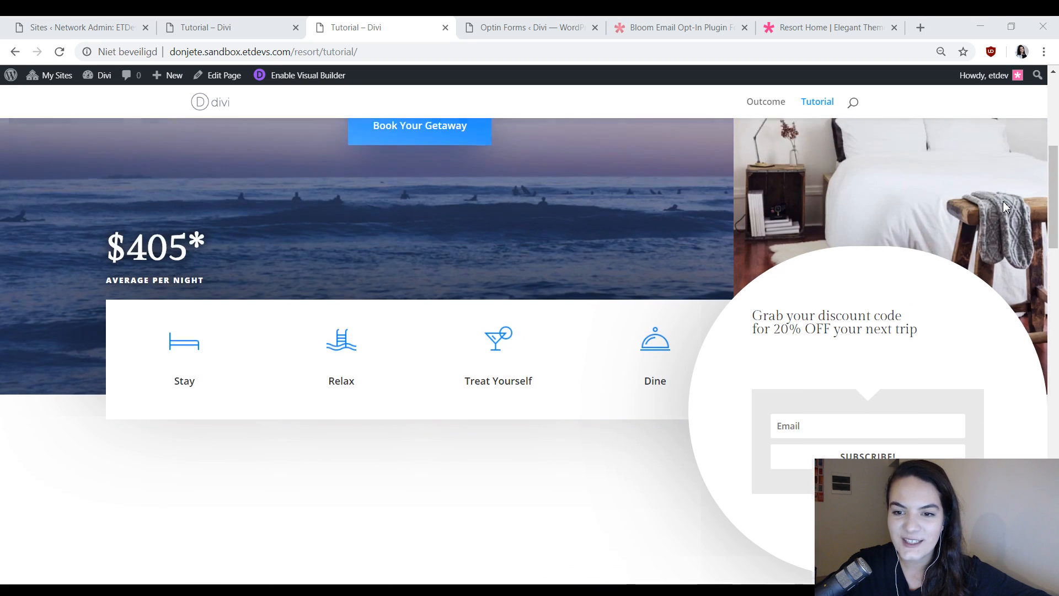
{"action": "scroll", "coordinate": [587, 231], "scroll_direction": "down", "scroll_amount": 4}
{"action": "scroll", "coordinate": [938, 286], "scroll_direction": "up", "scroll_amount": 4}
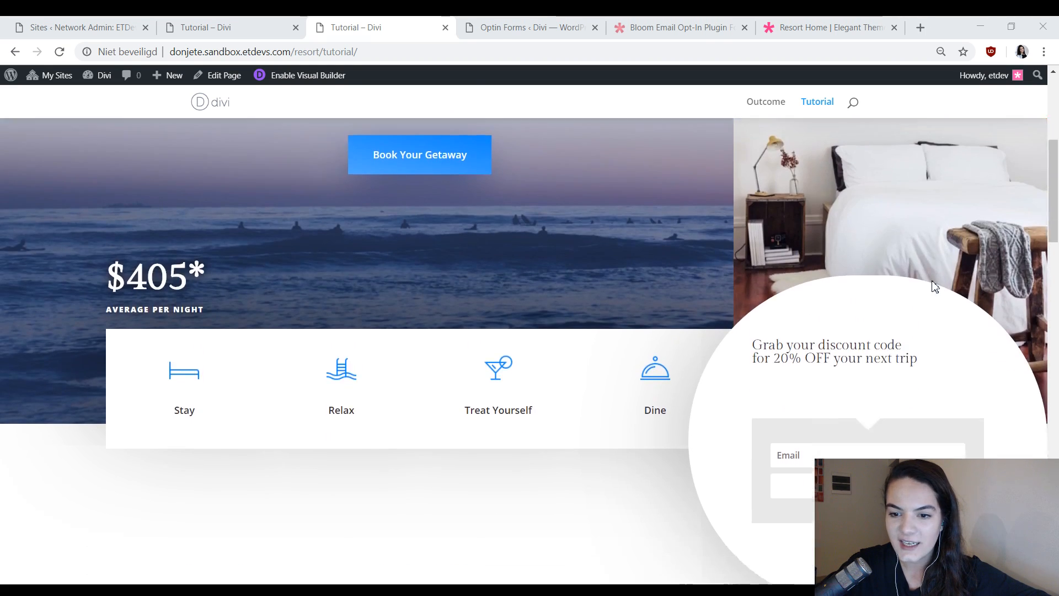
{"action": "scroll", "coordinate": [877, 274], "scroll_direction": "down", "scroll_amount": 4}
{"action": "scroll", "coordinate": [960, 291], "scroll_direction": "up", "scroll_amount": 2}
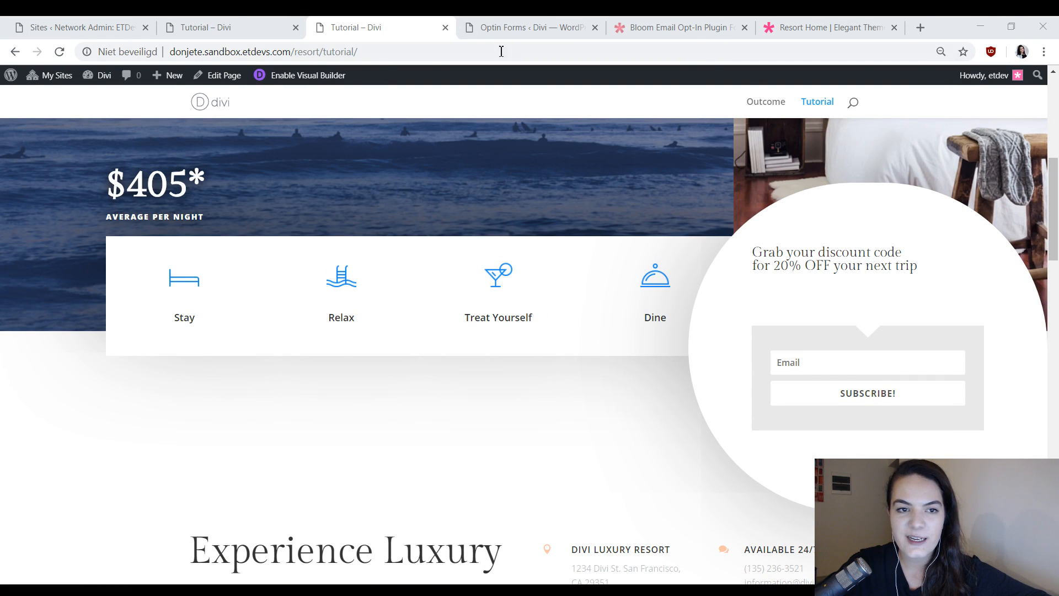
Return to the Visual Builder, duplicate the opt-in row and move the copy below the Limited 15% OFF Rate and Travel With Points row.
{"action": "left_click", "coordinate": [230, 22]}
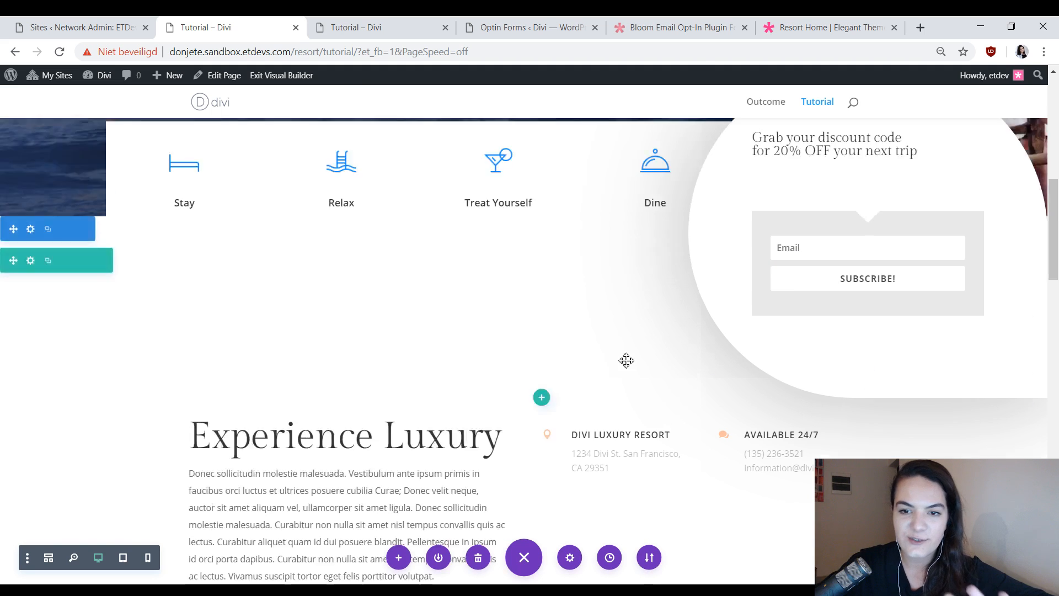
{"action": "scroll", "coordinate": [551, 370], "scroll_direction": "up", "scroll_amount": 1}
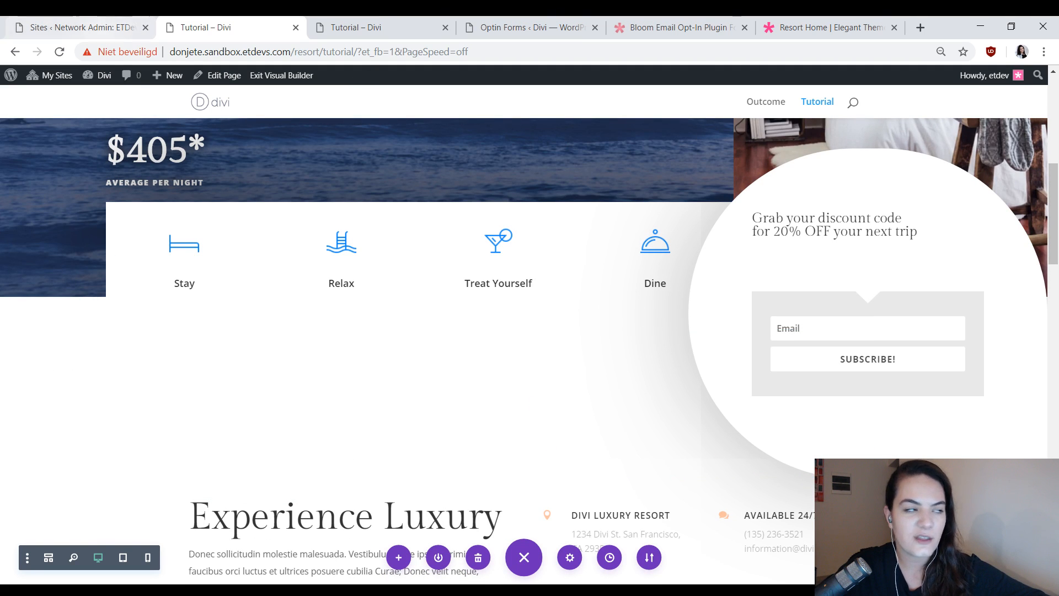
{"action": "scroll", "coordinate": [386, 358], "scroll_direction": "down", "scroll_amount": 4}
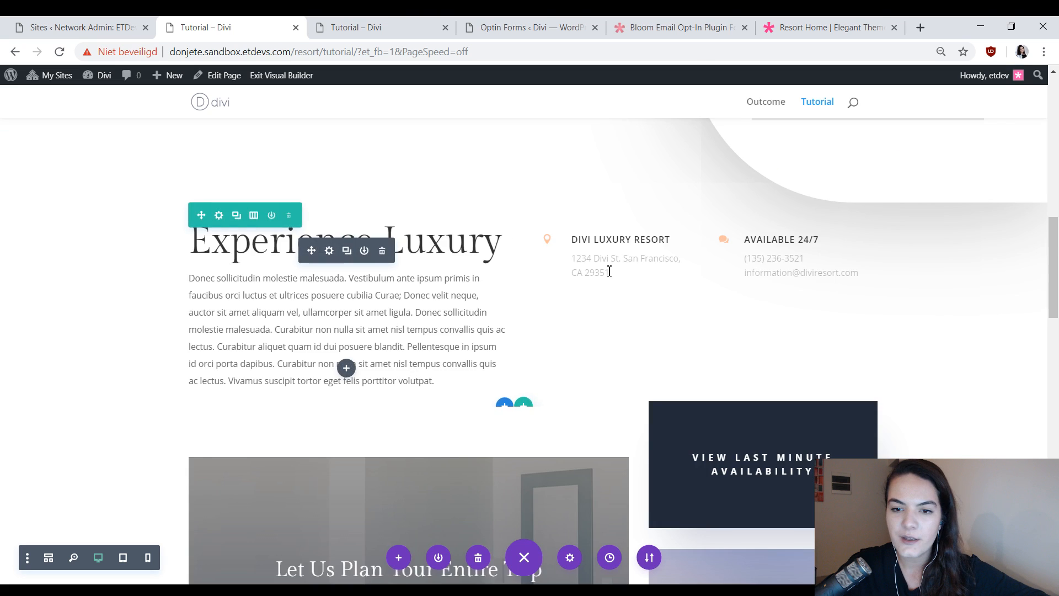
{"action": "scroll", "coordinate": [609, 271], "scroll_direction": "up", "scroll_amount": 3}
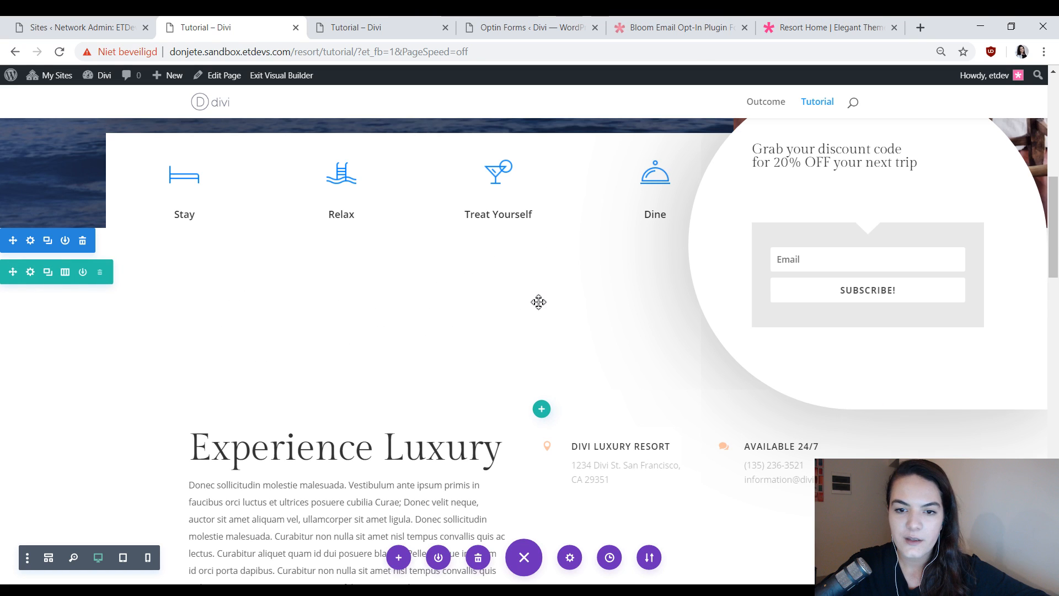
{"action": "left_click", "coordinate": [47, 274]}
{"action": "scroll", "coordinate": [331, 348], "scroll_direction": "down", "scroll_amount": 1}
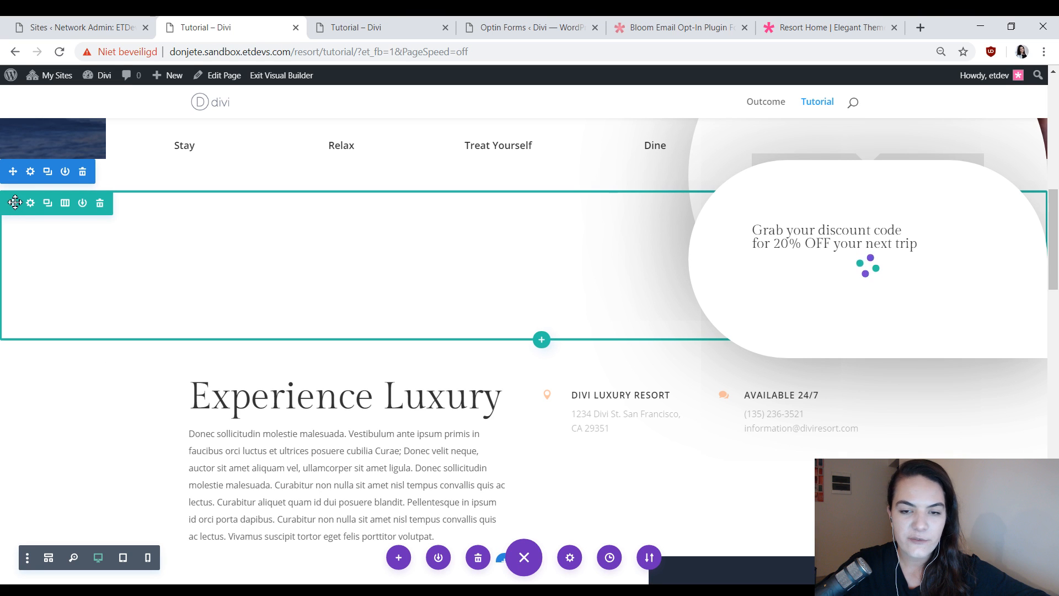
{"action": "left_click_drag", "start_coordinate": [19, 205], "coordinate": [1051, 267]}
{"action": "scroll", "coordinate": [414, 295], "scroll_direction": "down", "scroll_amount": 6}
{"action": "scroll", "coordinate": [412, 274], "scroll_direction": "down", "scroll_amount": 4}
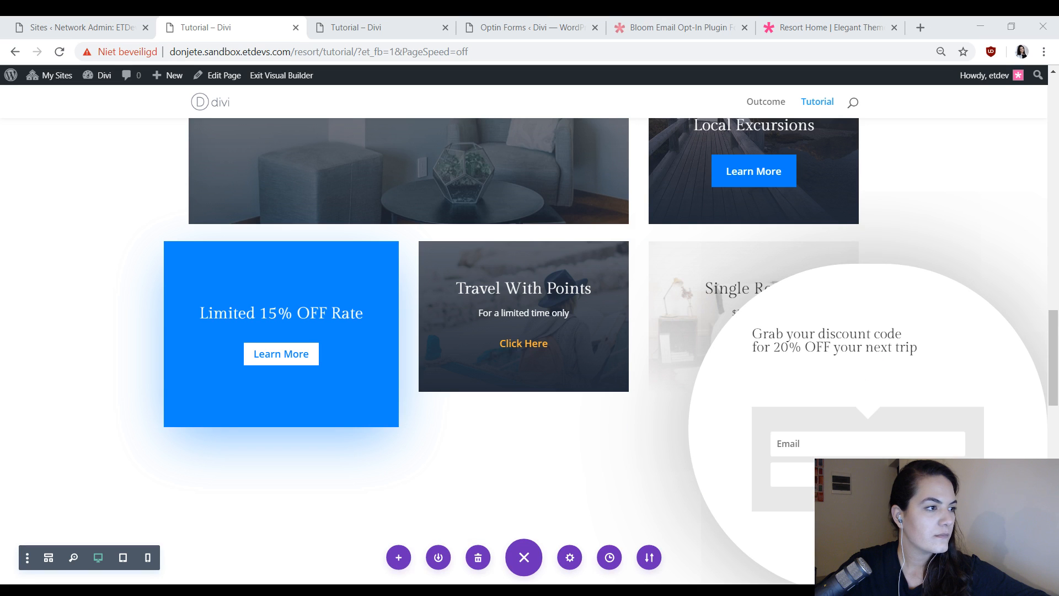
Remove the bottom padding of the section holding the duplicated opt-in row above the Restaurant & Bar section, and review the placement.
{"action": "scroll", "coordinate": [605, 482], "scroll_direction": "down", "scroll_amount": 5}
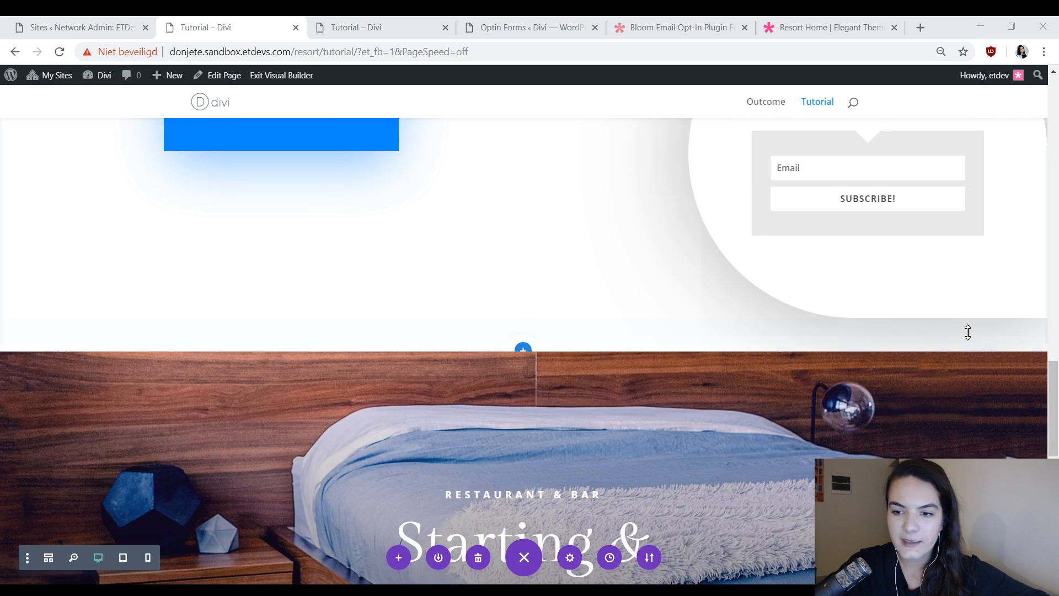
{"action": "left_click_drag", "start_coordinate": [948, 347], "coordinate": [971, 310]}
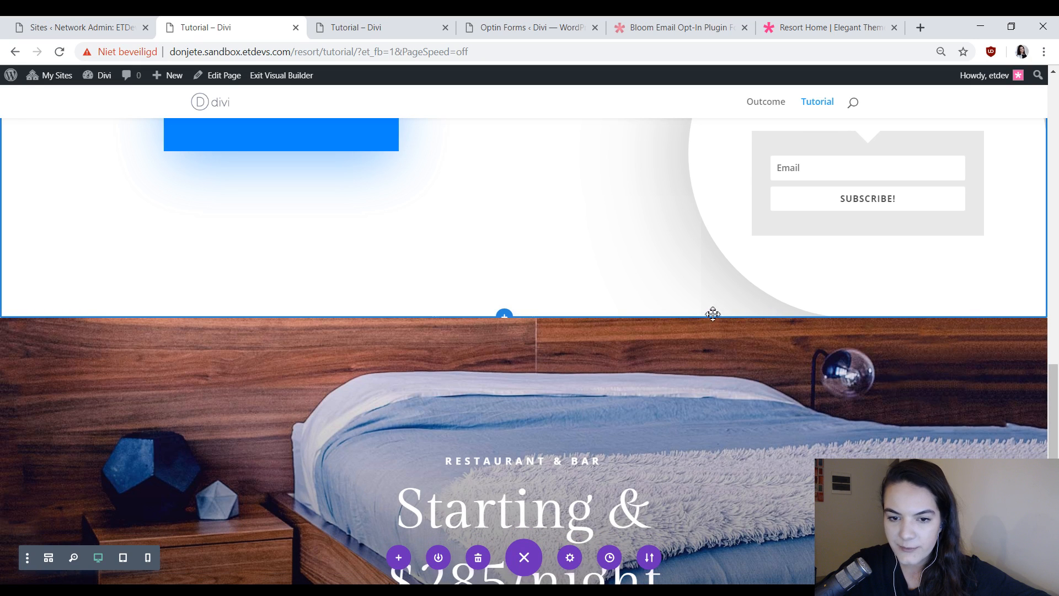
{"action": "scroll", "coordinate": [742, 518], "scroll_direction": "up", "scroll_amount": 4}
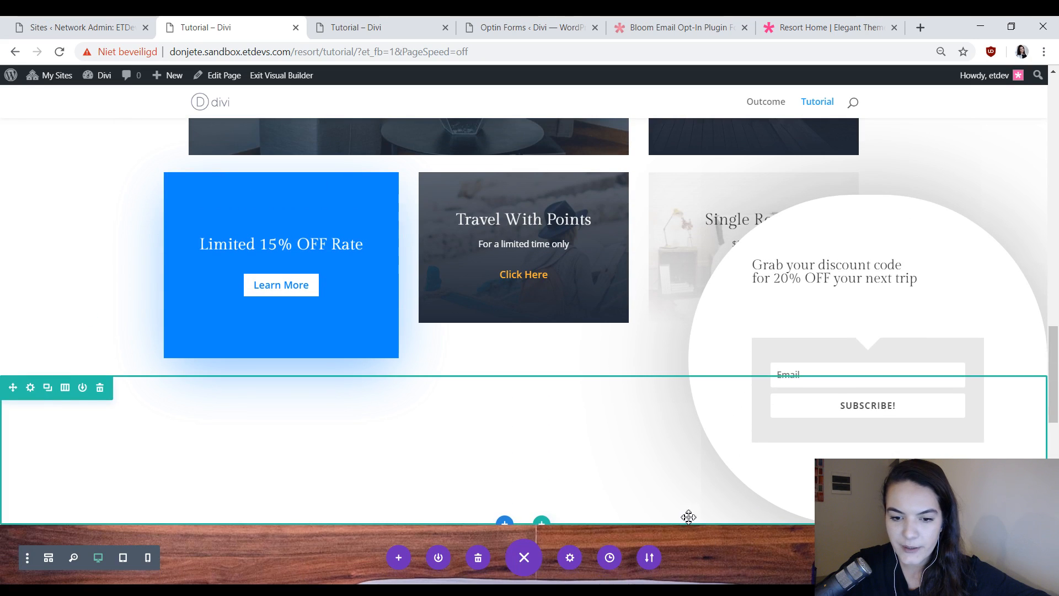
{"action": "scroll", "coordinate": [584, 378], "scroll_direction": "up", "scroll_amount": 1}
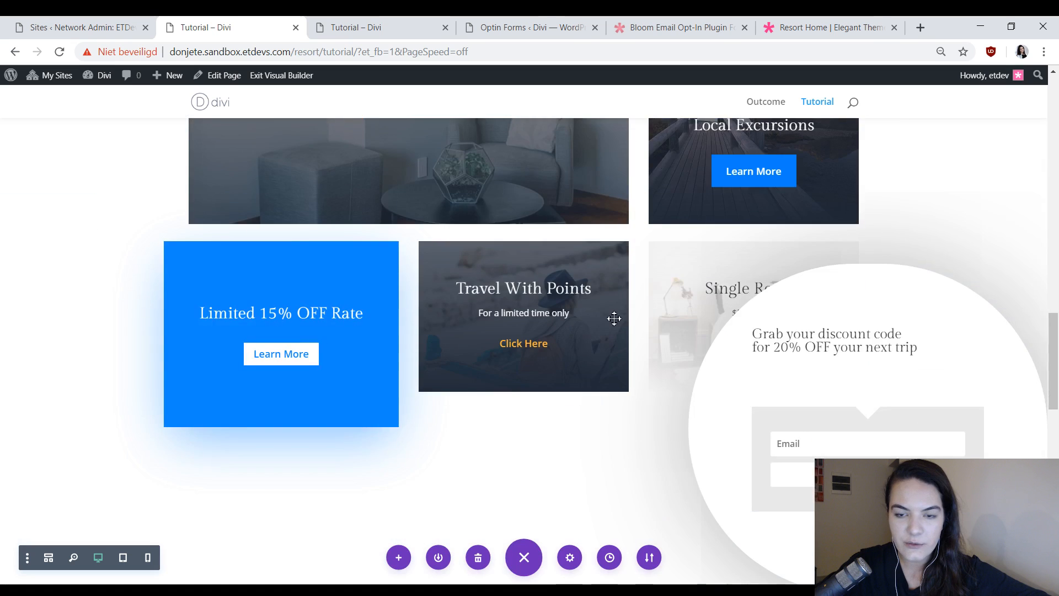
{"action": "scroll", "coordinate": [917, 253], "scroll_direction": "down", "scroll_amount": 5}
{"action": "scroll", "coordinate": [884, 360], "scroll_direction": "up", "scroll_amount": 2}
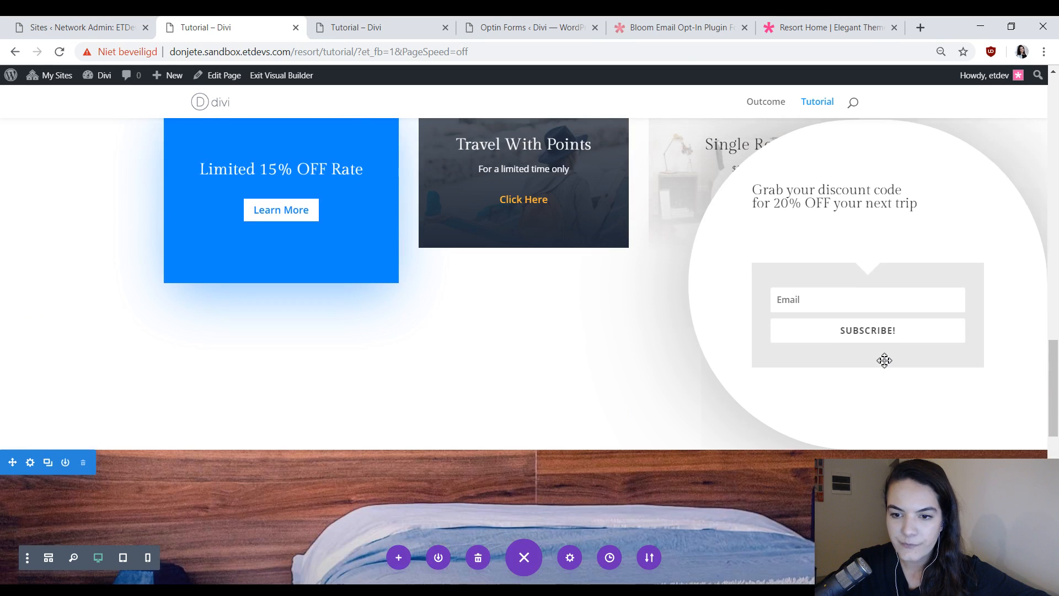
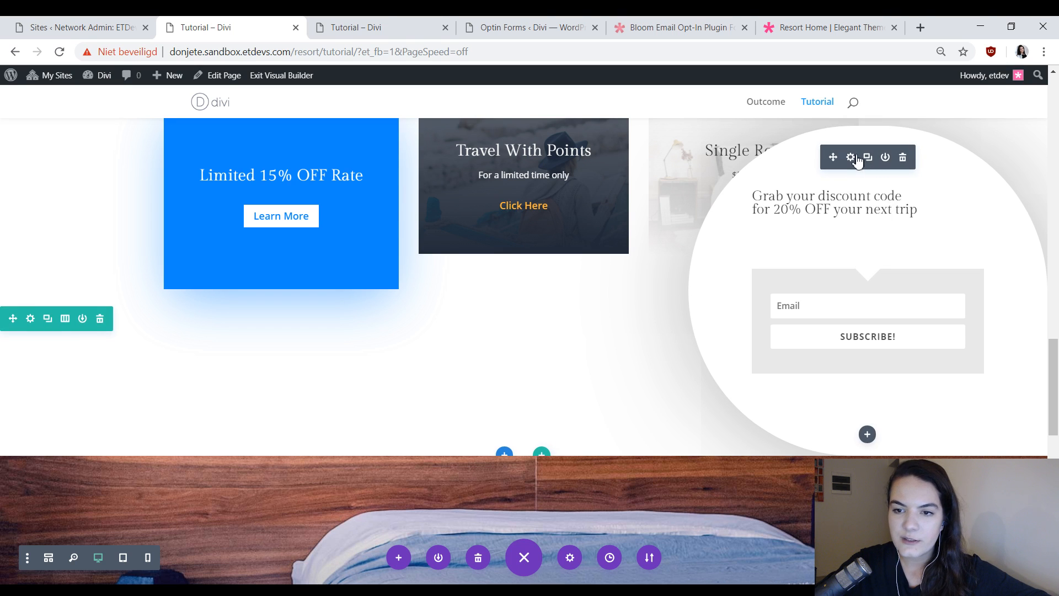
In the duplicated opt-in's Text module spacing, clear the desktop left margin and set the right margin to 65vw.
{"action": "left_click", "coordinate": [848, 156]}
{"action": "left_click_drag", "start_coordinate": [213, 123], "coordinate": [463, 105]}
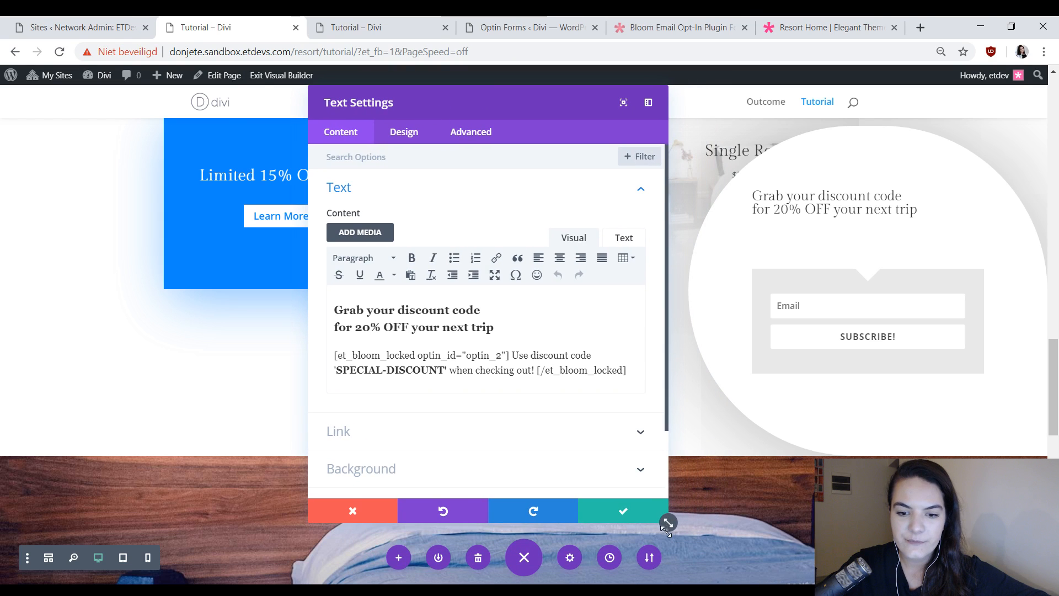
{"action": "left_click_drag", "start_coordinate": [667, 527], "coordinate": [575, 512]}
{"action": "left_click", "coordinate": [404, 134]}
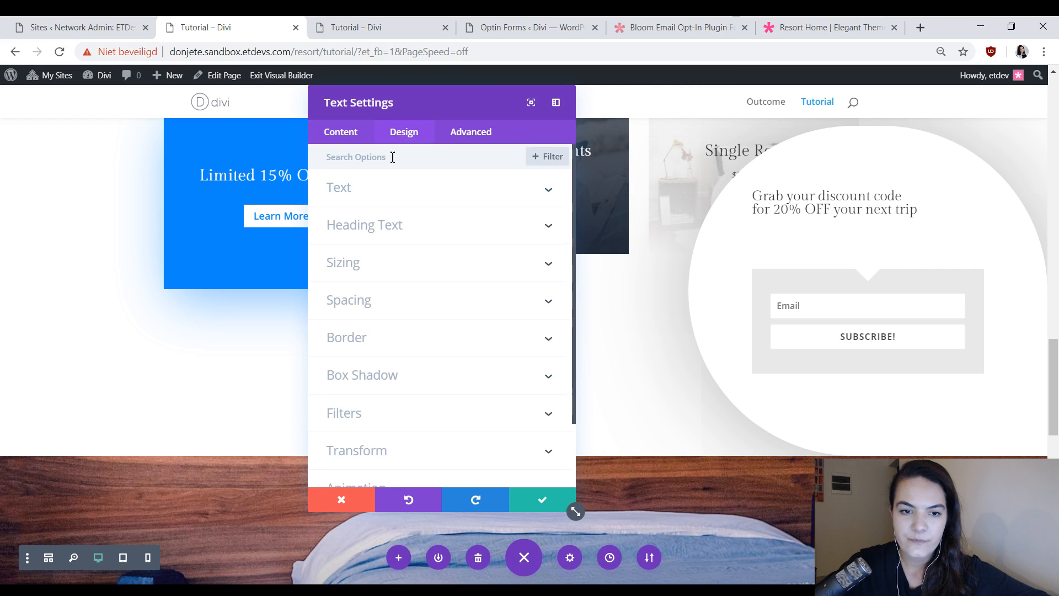
{"action": "left_click", "coordinate": [377, 298]}
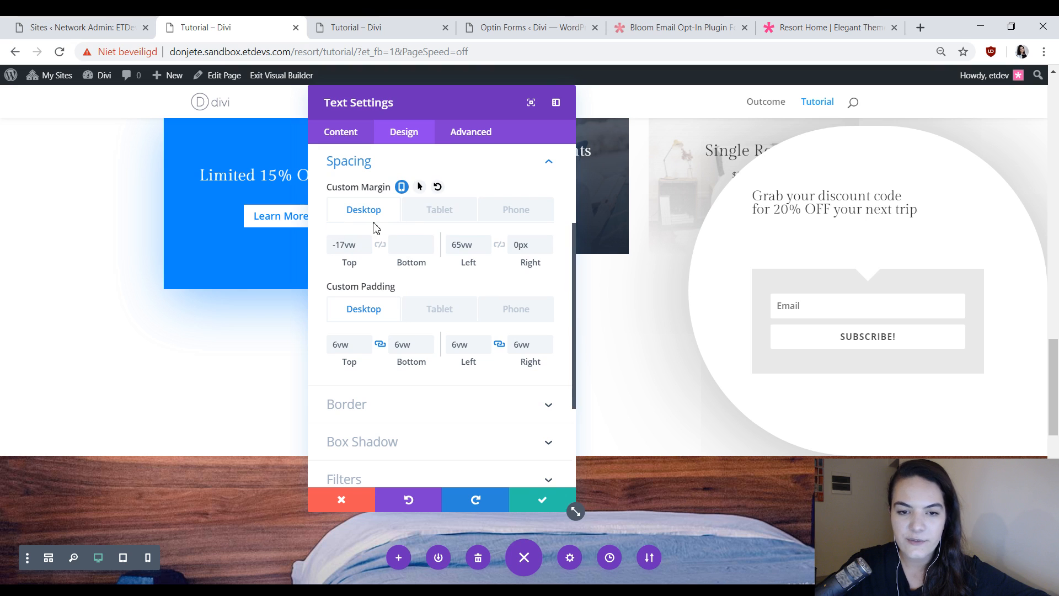
{"action": "left_click", "coordinate": [465, 254]}
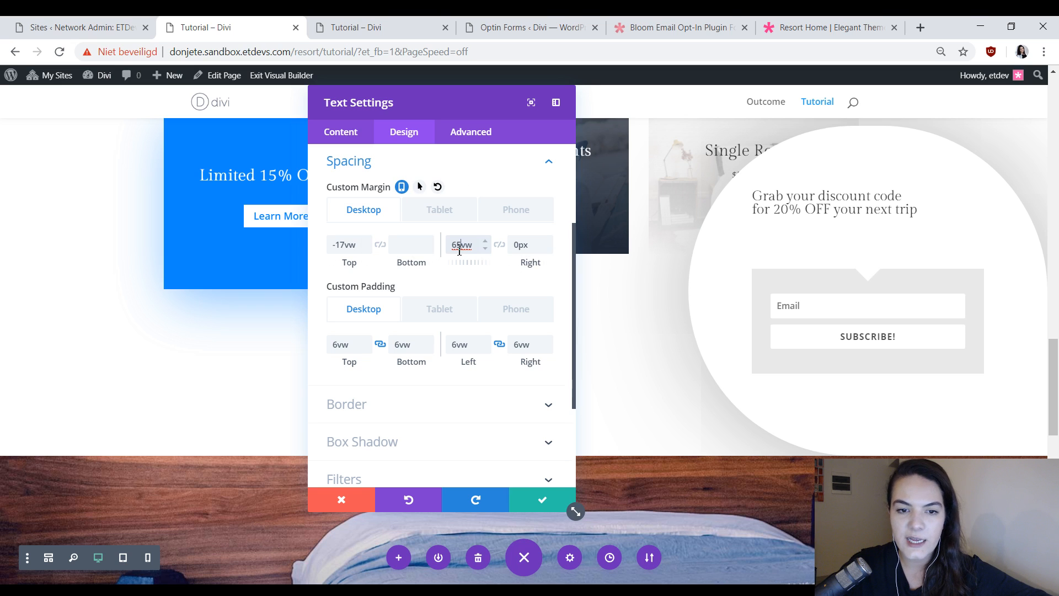
{"action": "key", "text": "ctrl+x"}
{"action": "double_click", "coordinate": [541, 244]}
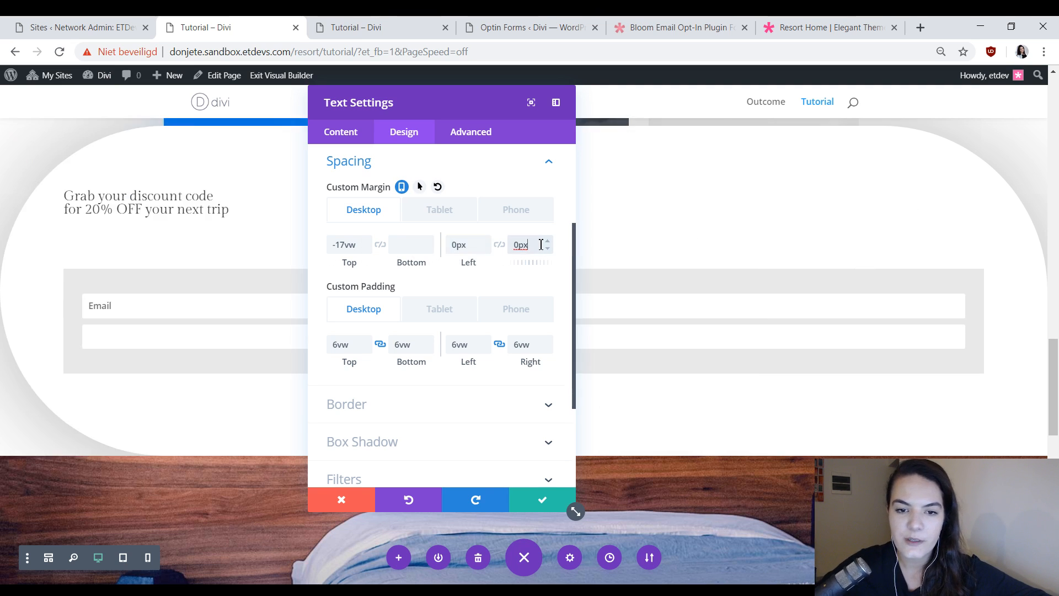
{"action": "key", "text": "ctrl+v"}
{"action": "left_click_drag", "start_coordinate": [491, 103], "coordinate": [683, 129]}
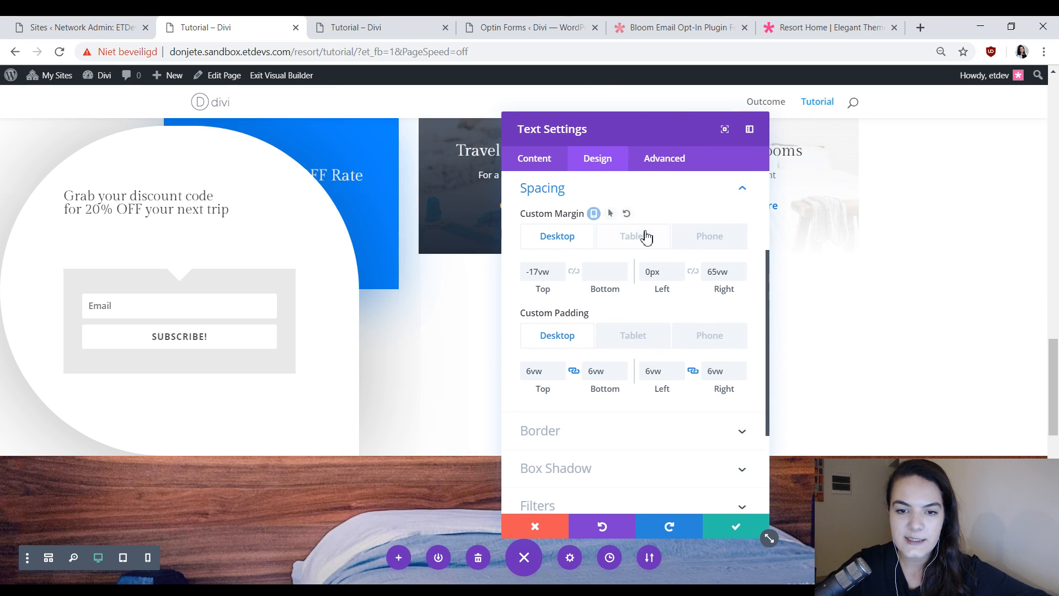
For tablet, clear the module's custom left margin and set its right margin to 37vw.
{"action": "left_click", "coordinate": [646, 237]}
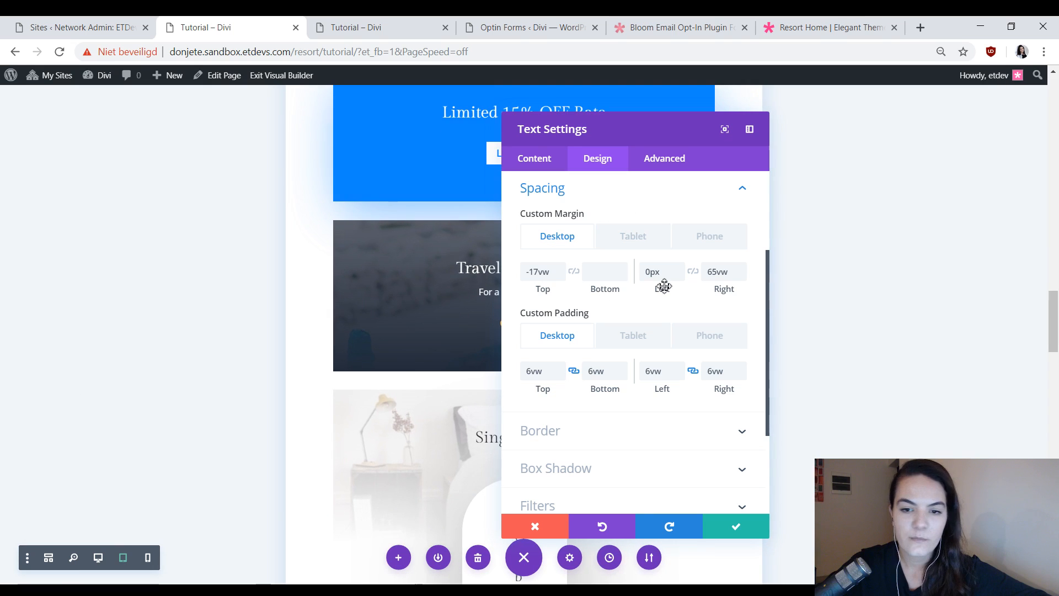
{"action": "left_click", "coordinate": [668, 274]}
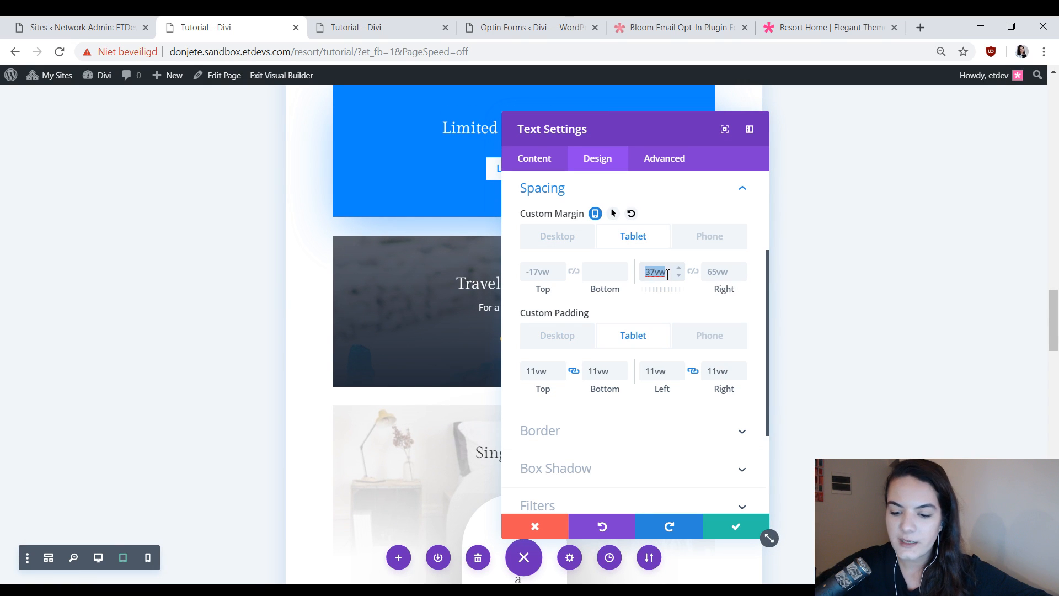
{"action": "left_click", "coordinate": [723, 273]}
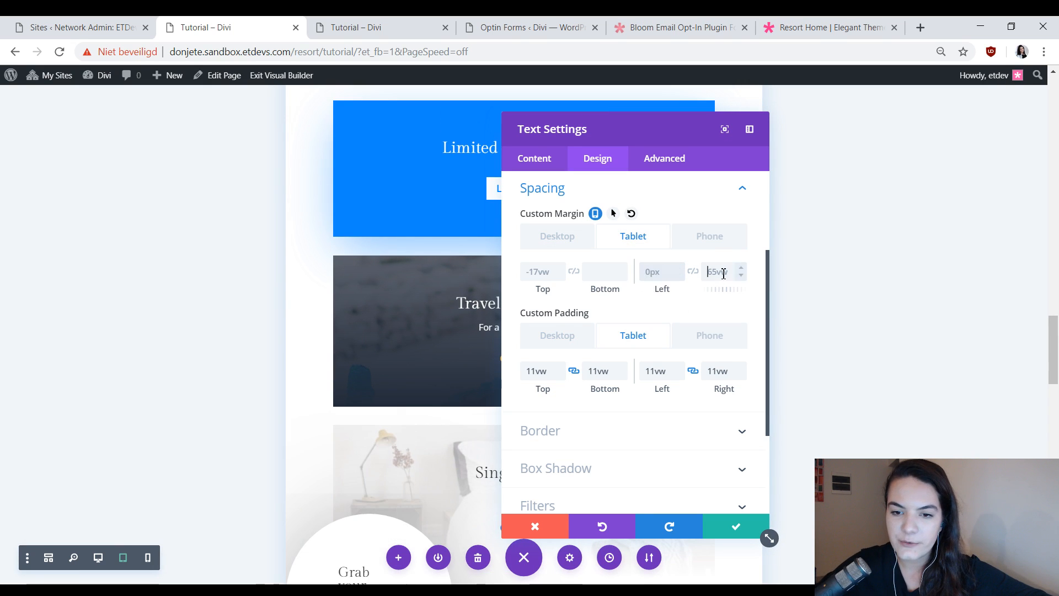
For phone, clear the module's custom left margin and set its right margin to 3vw.
{"action": "left_click", "coordinate": [711, 237]}
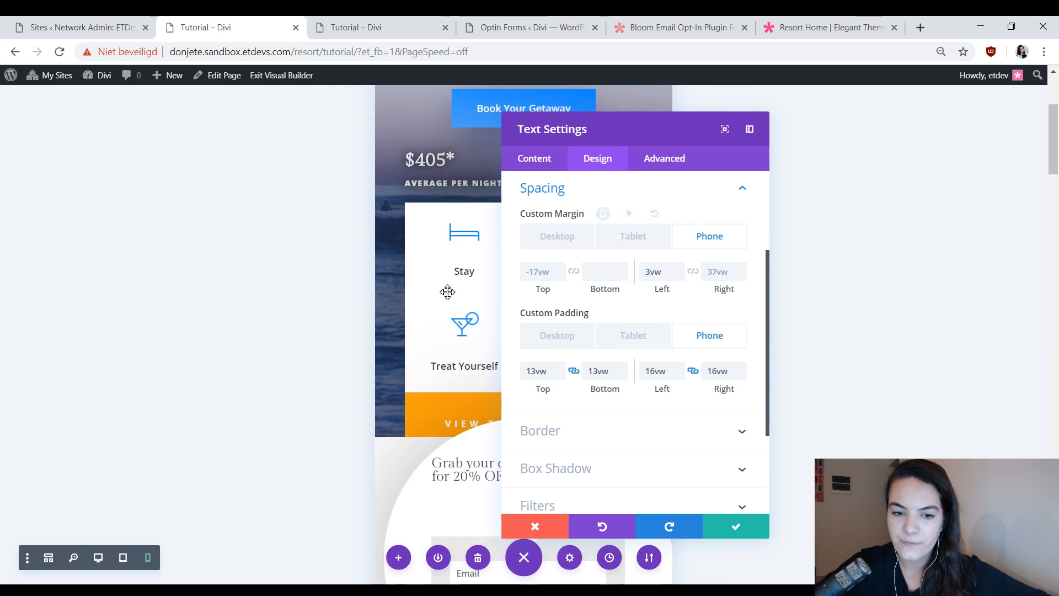
{"action": "left_click_drag", "start_coordinate": [605, 118], "coordinate": [785, 133]}
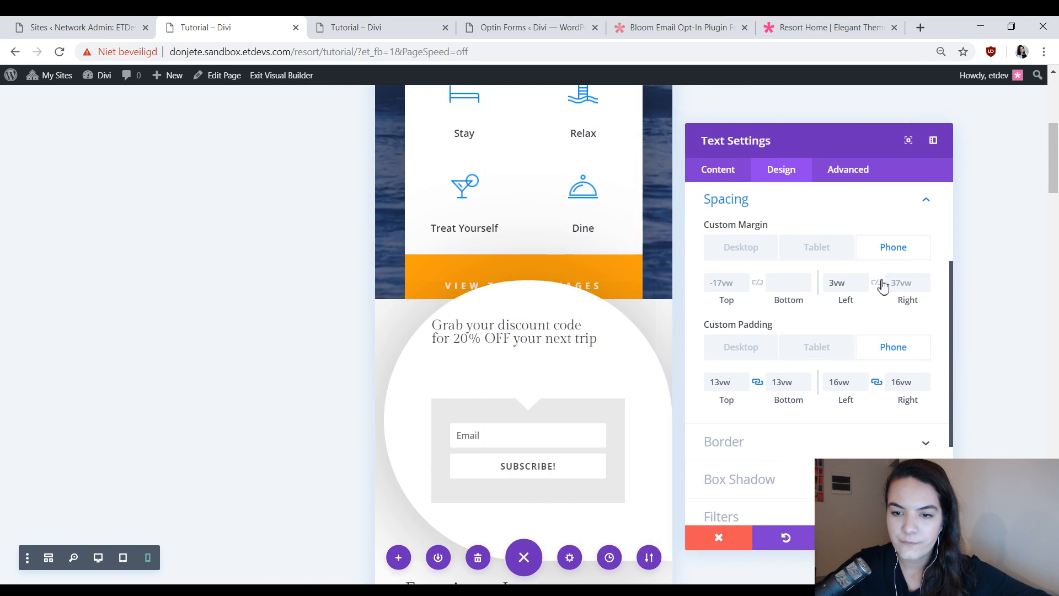
{"action": "left_click", "coordinate": [837, 283]}
{"action": "double_click", "coordinate": [837, 283]}
{"action": "type", "text": "0"}
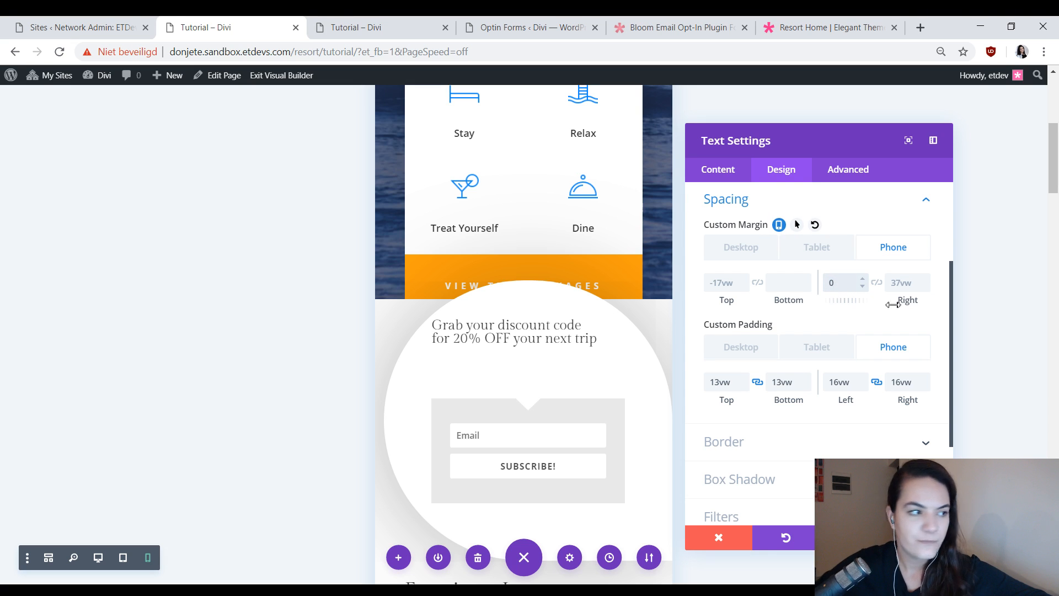
{"action": "key", "text": "BackSpace"}
{"action": "left_click", "coordinate": [907, 283]}
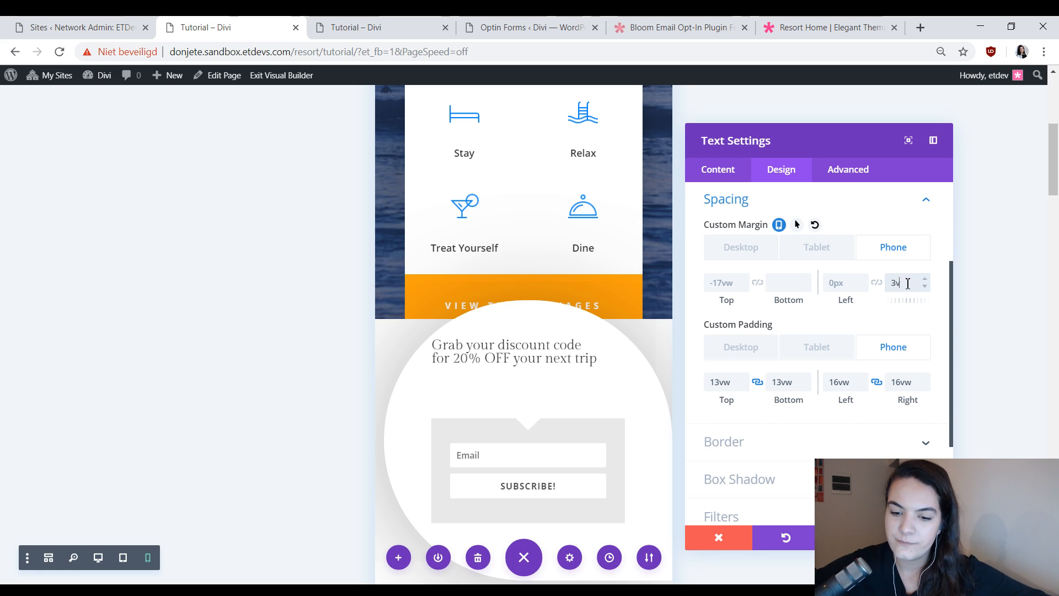
{"action": "type", "text": "w"}
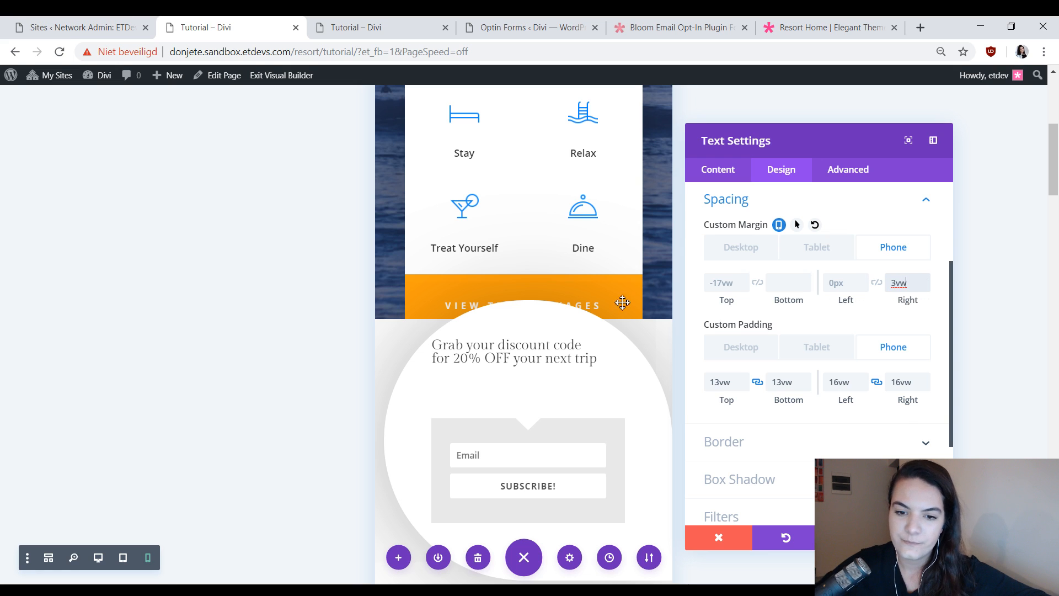
{"action": "scroll", "coordinate": [622, 302], "scroll_direction": "down", "scroll_amount": 4}
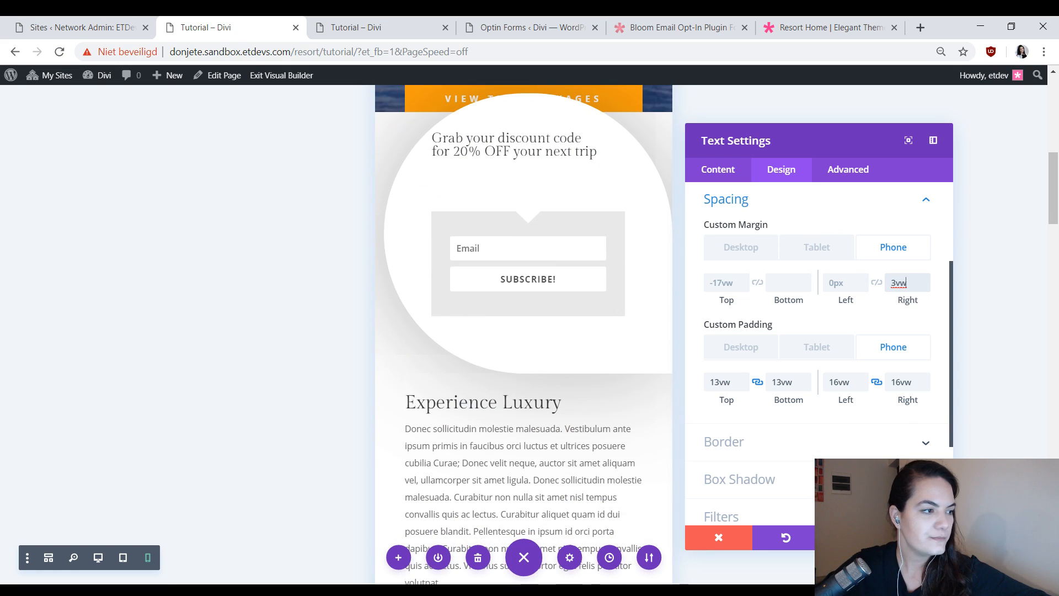
Mirror the module's rounded corners by clearing the bottom-left radius and setting the bottom-right radius to 500vw.
{"action": "scroll", "coordinate": [785, 345], "scroll_direction": "down", "scroll_amount": 3}
{"action": "left_click", "coordinate": [789, 303]}
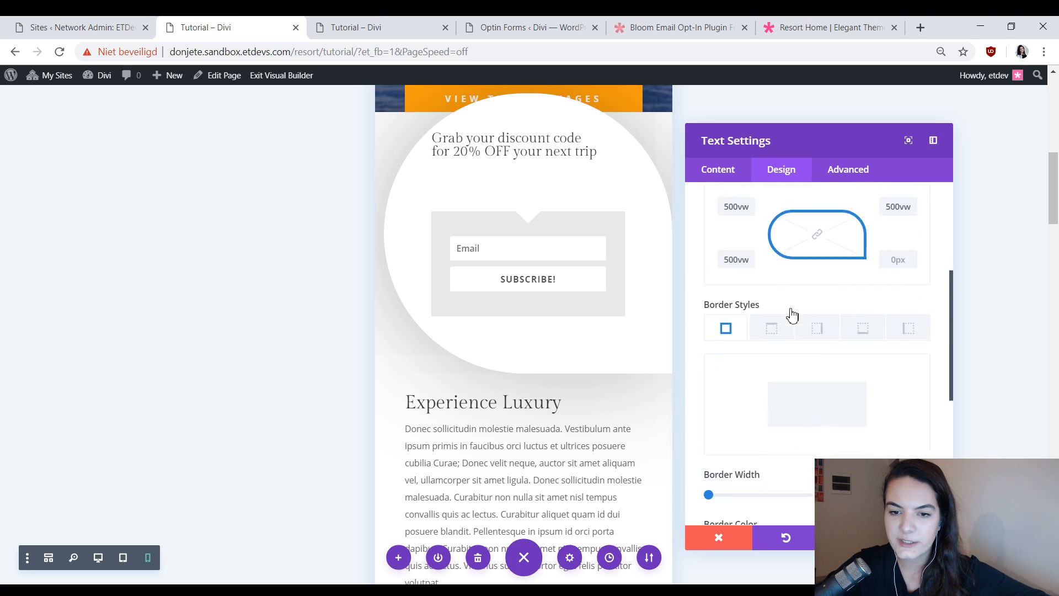
{"action": "left_click", "coordinate": [739, 256]}
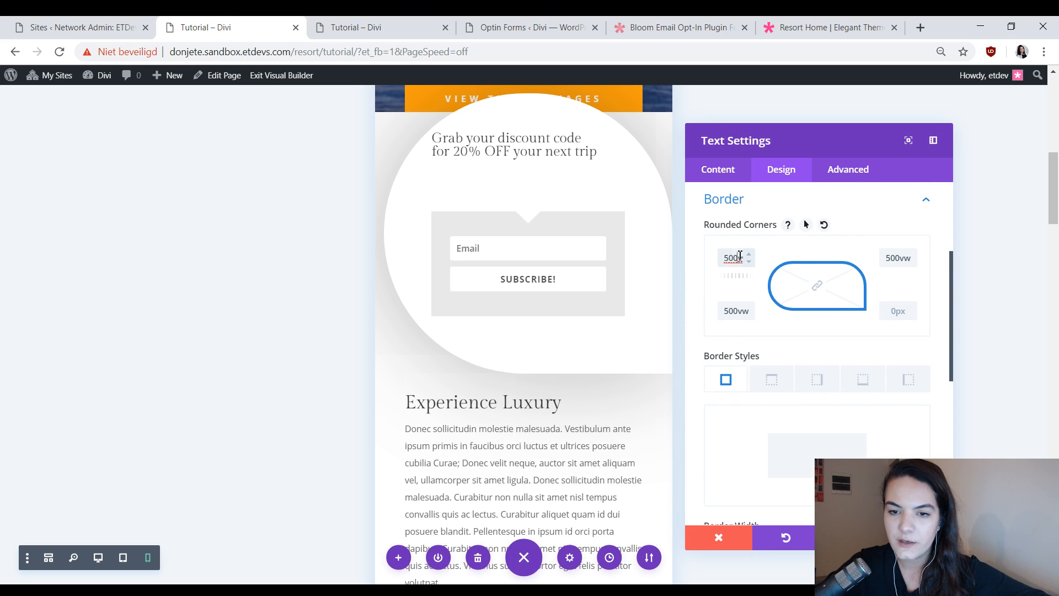
{"action": "left_click", "coordinate": [738, 313]}
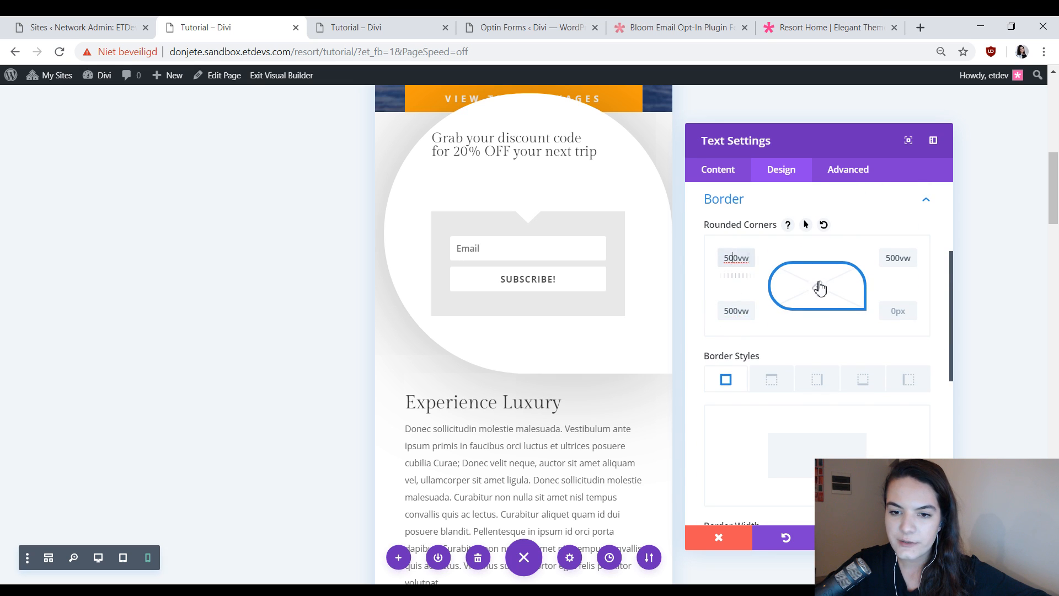
{"action": "key", "text": "ctrl+a"}
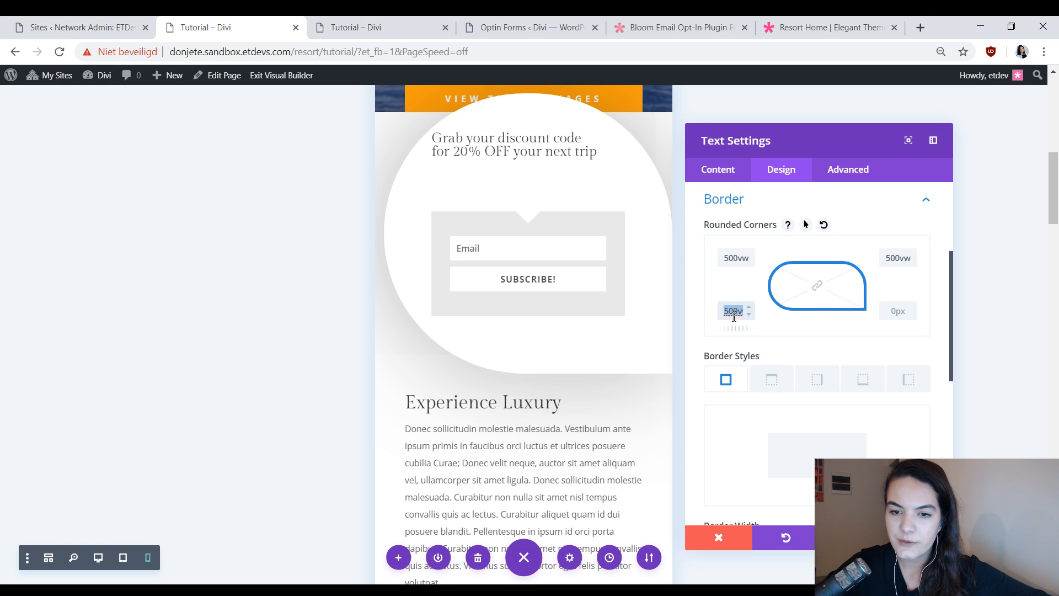
{"action": "key", "text": "BackSpace"}
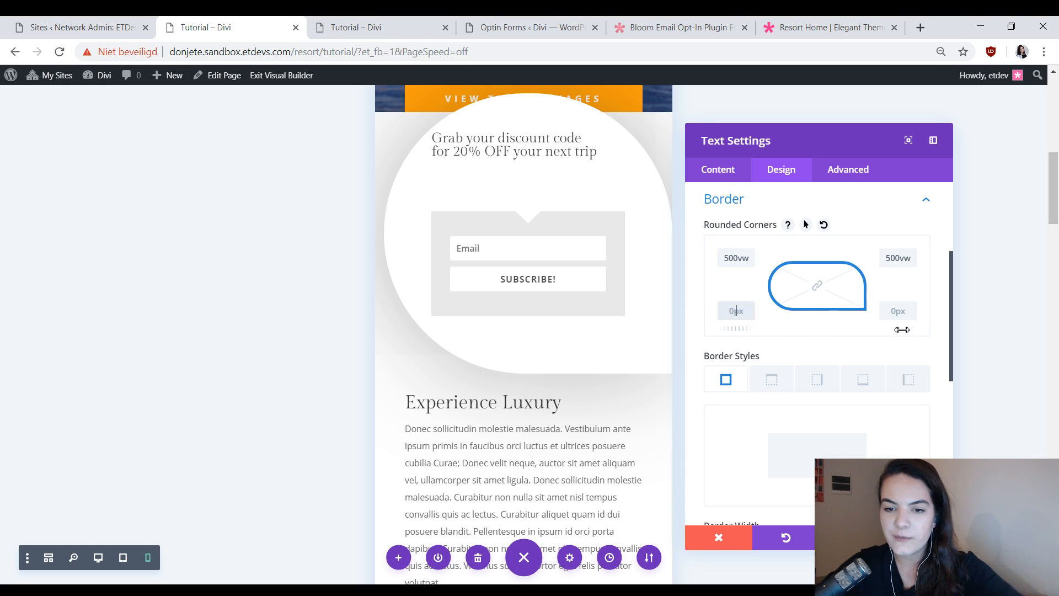
{"action": "left_click", "coordinate": [898, 312]}
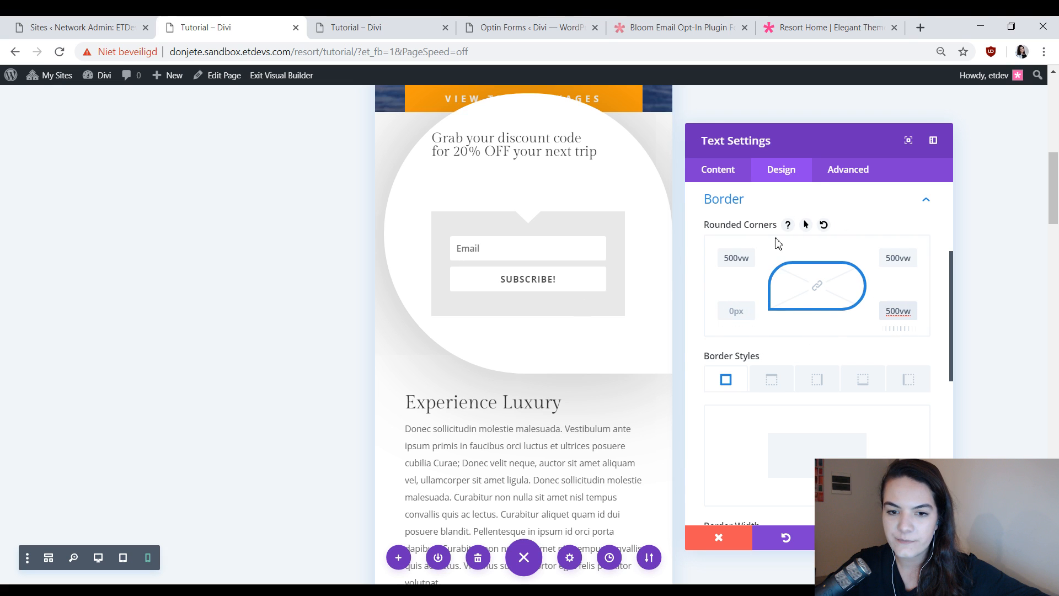
Examine the duplicated opt-in's mirrored shape and placement below the Single Rooms block in phone view.
{"action": "scroll", "coordinate": [630, 342], "scroll_direction": "down", "scroll_amount": 20}
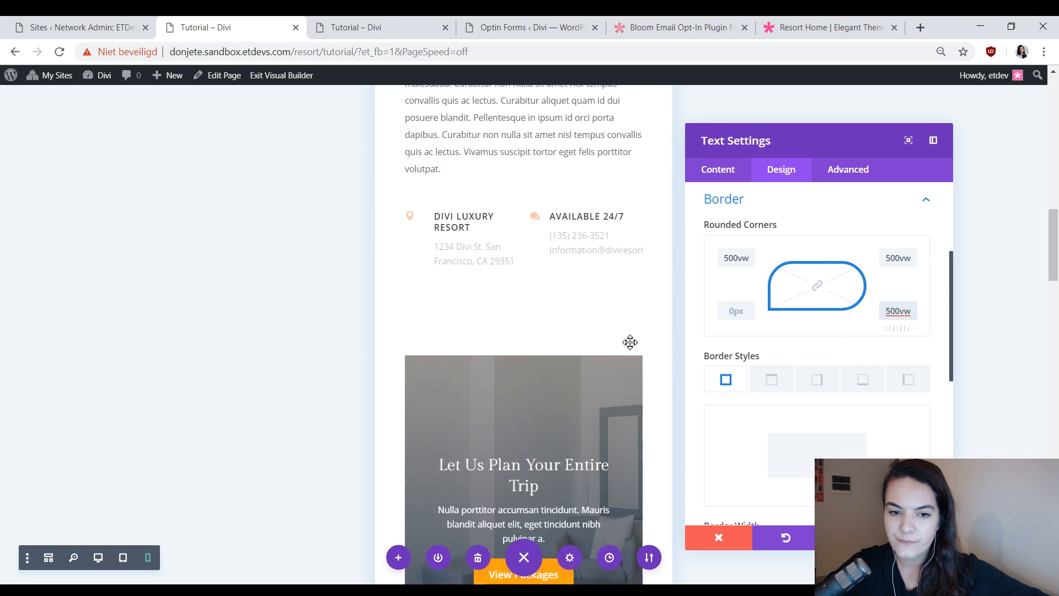
{"action": "scroll", "coordinate": [584, 352], "scroll_direction": "up", "scroll_amount": 10}
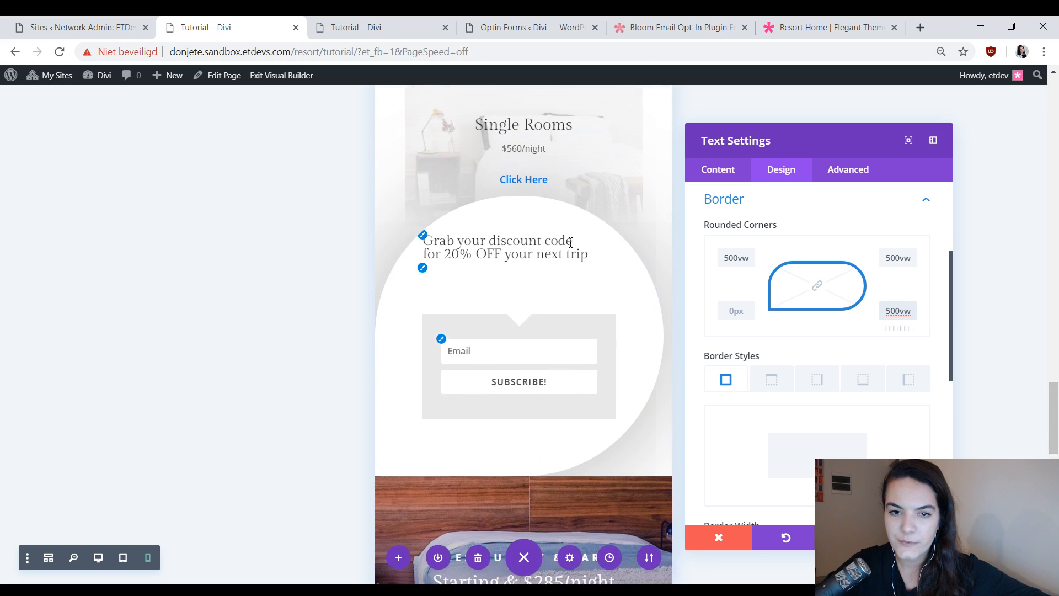
{"action": "scroll", "coordinate": [584, 352], "scroll_direction": "down", "scroll_amount": 8}
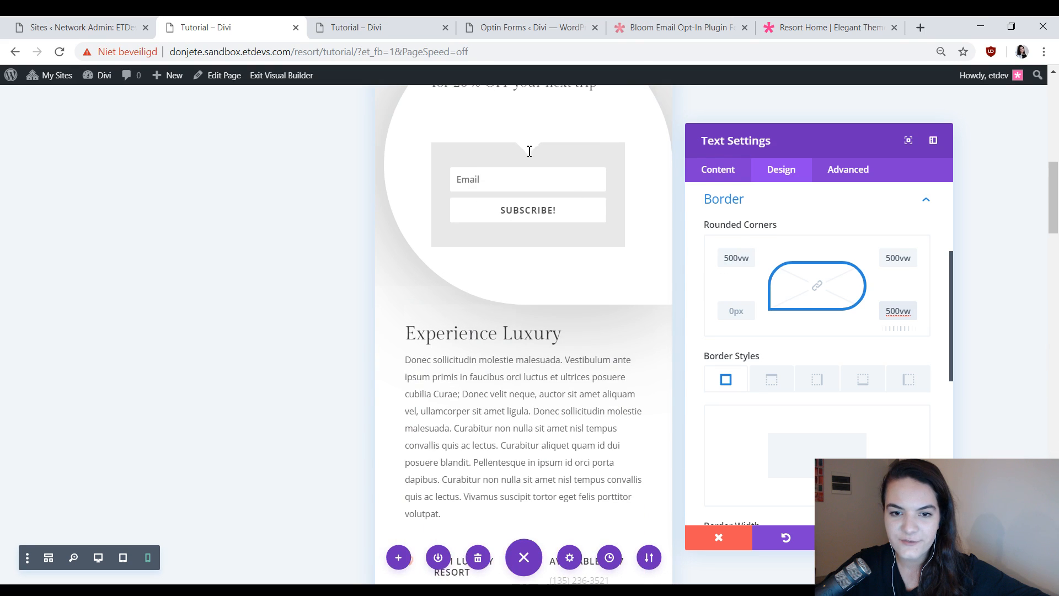
{"action": "scroll", "coordinate": [546, 232], "scroll_direction": "up", "scroll_amount": 3}
{"action": "scroll", "coordinate": [545, 205], "scroll_direction": "down", "scroll_amount": 15}
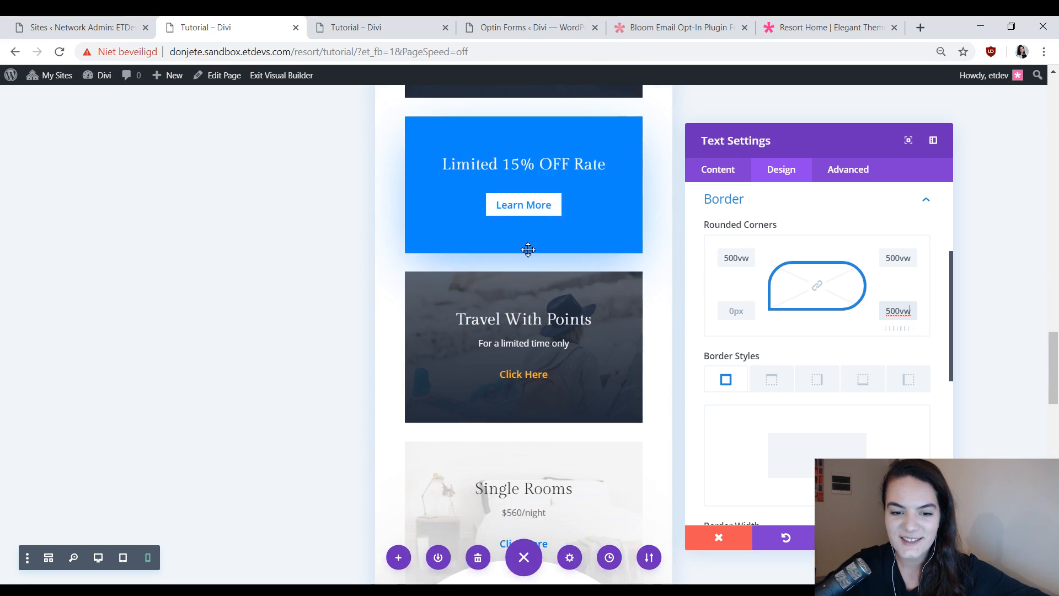
{"action": "scroll", "coordinate": [762, 350], "scroll_direction": "up", "scroll_amount": 3}
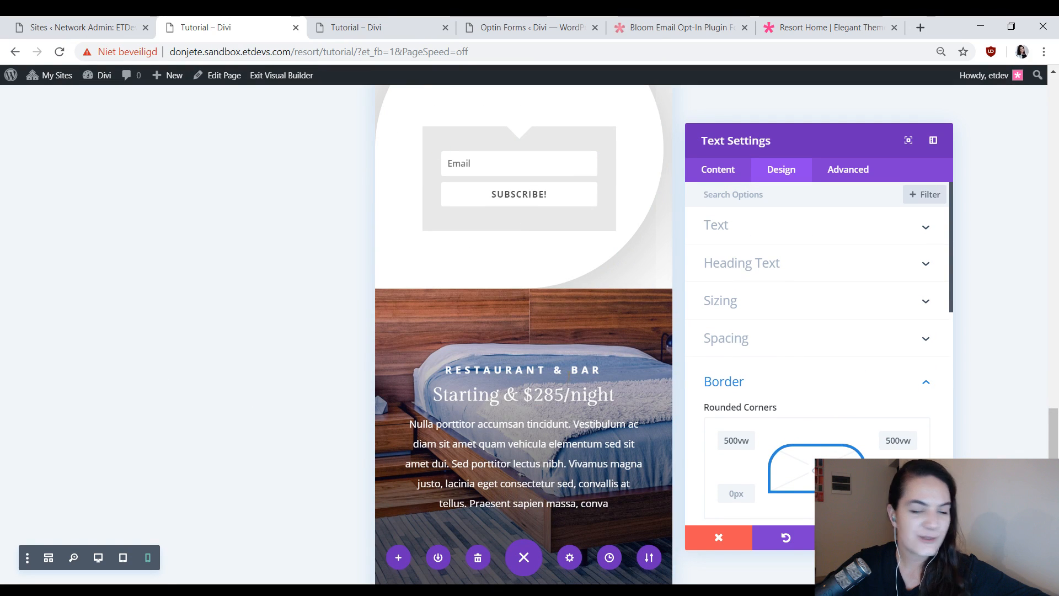
{"action": "scroll", "coordinate": [498, 373], "scroll_direction": "down", "scroll_amount": 10}
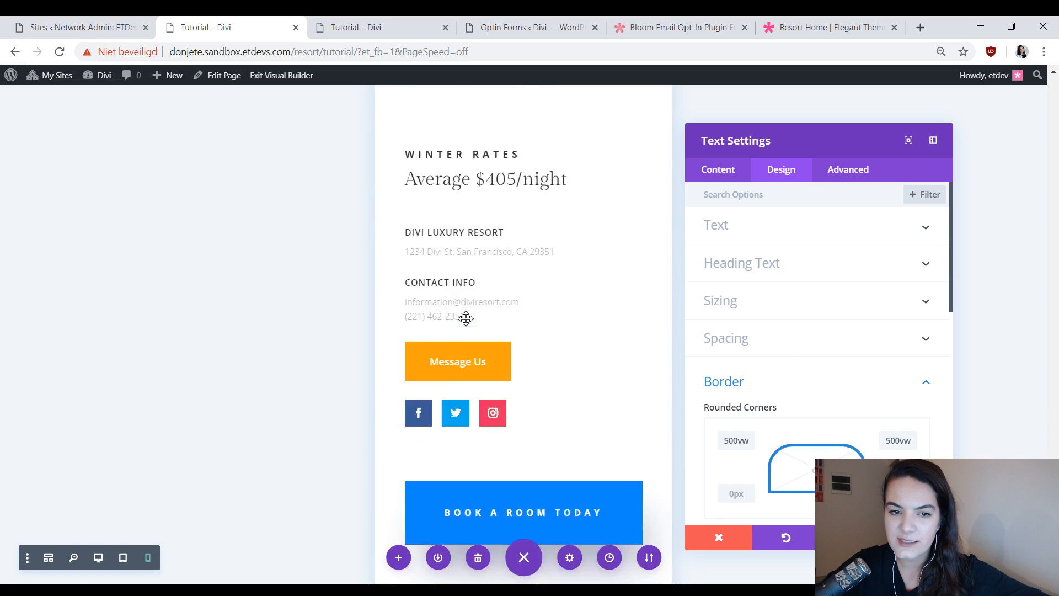
{"action": "scroll", "coordinate": [466, 318], "scroll_direction": "up", "scroll_amount": 17}
{"action": "scroll", "coordinate": [464, 321], "scroll_direction": "down", "scroll_amount": 5}
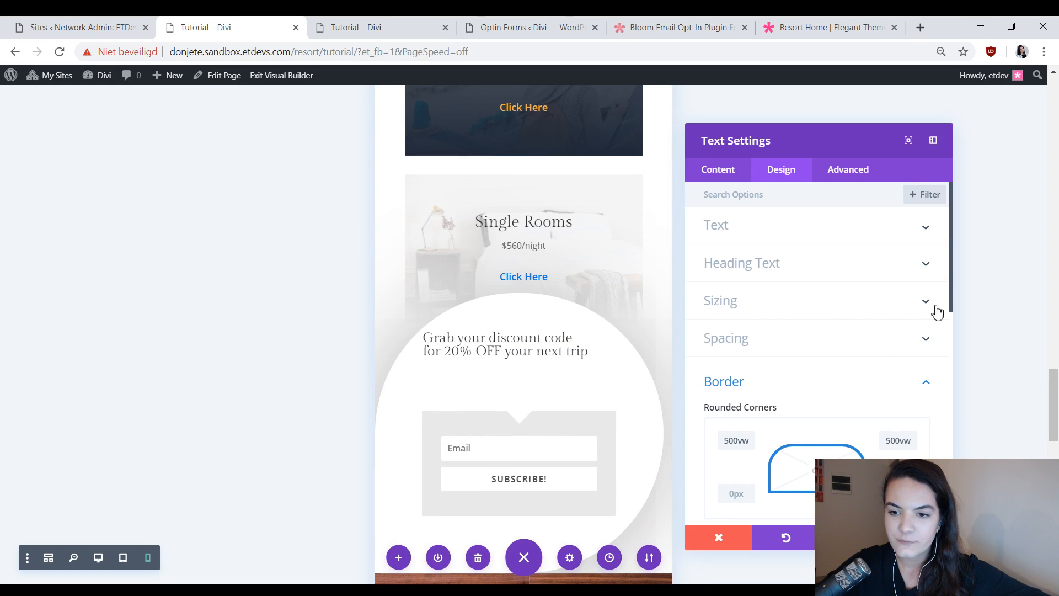
Set the duplicated opt-in's Roll animation direction to Right.
{"action": "scroll", "coordinate": [941, 312], "scroll_direction": "down", "scroll_amount": 10}
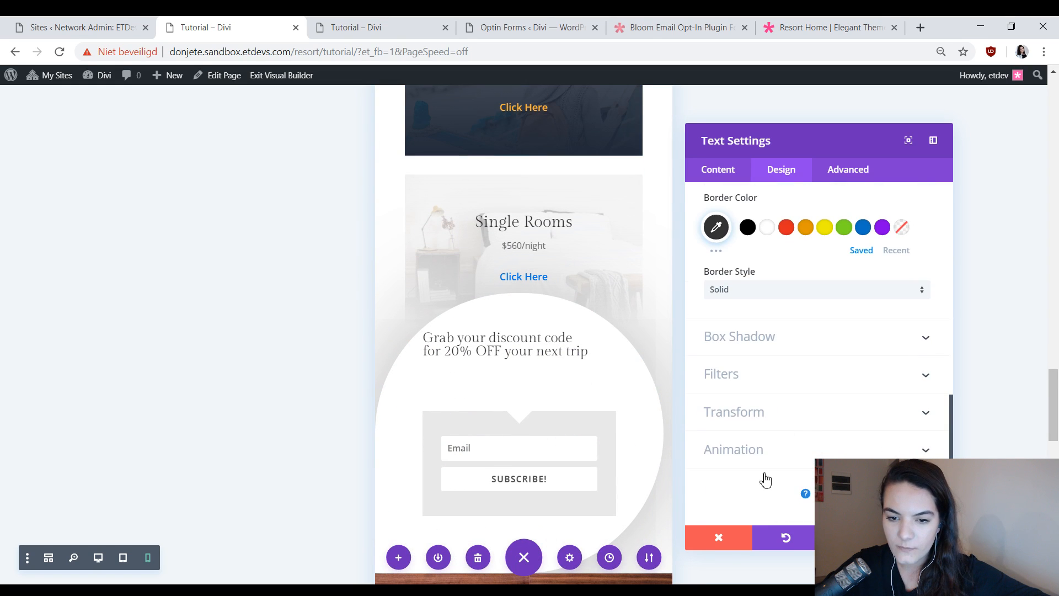
{"action": "left_click", "coordinate": [767, 451]}
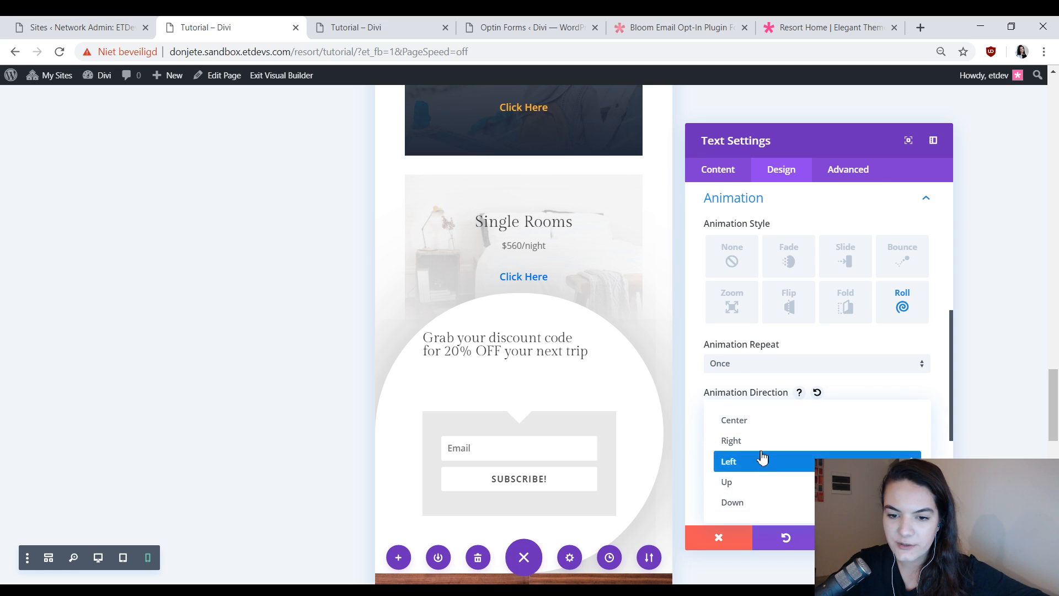
{"action": "left_click", "coordinate": [751, 446]}
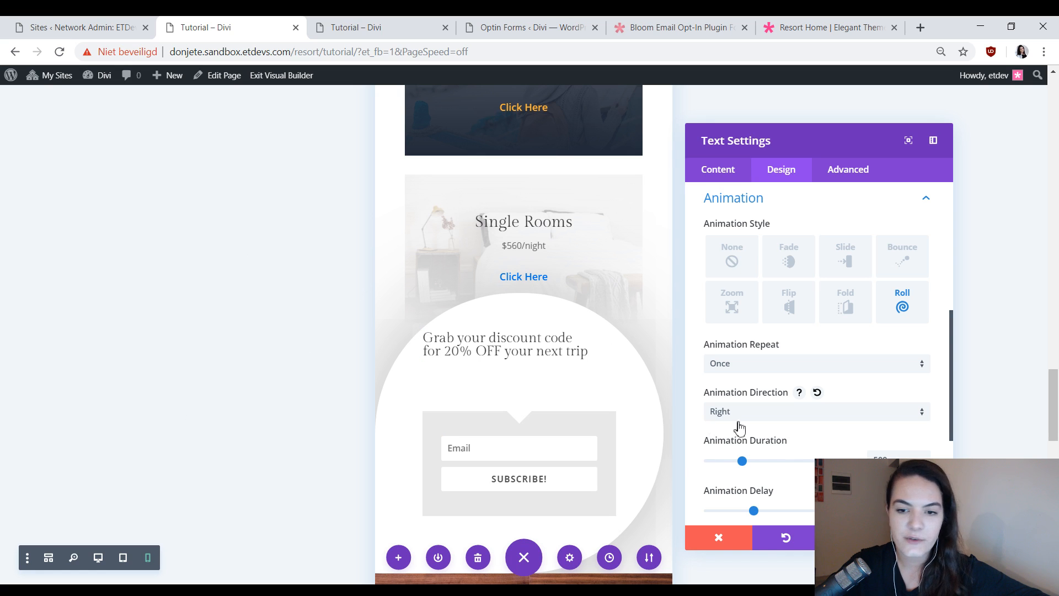
Return the builder to desktop view and review the placement of both opt-ins on the page.
{"action": "scroll", "coordinate": [739, 428], "scroll_direction": "up", "scroll_amount": 3}
{"action": "left_click", "coordinate": [98, 557]}
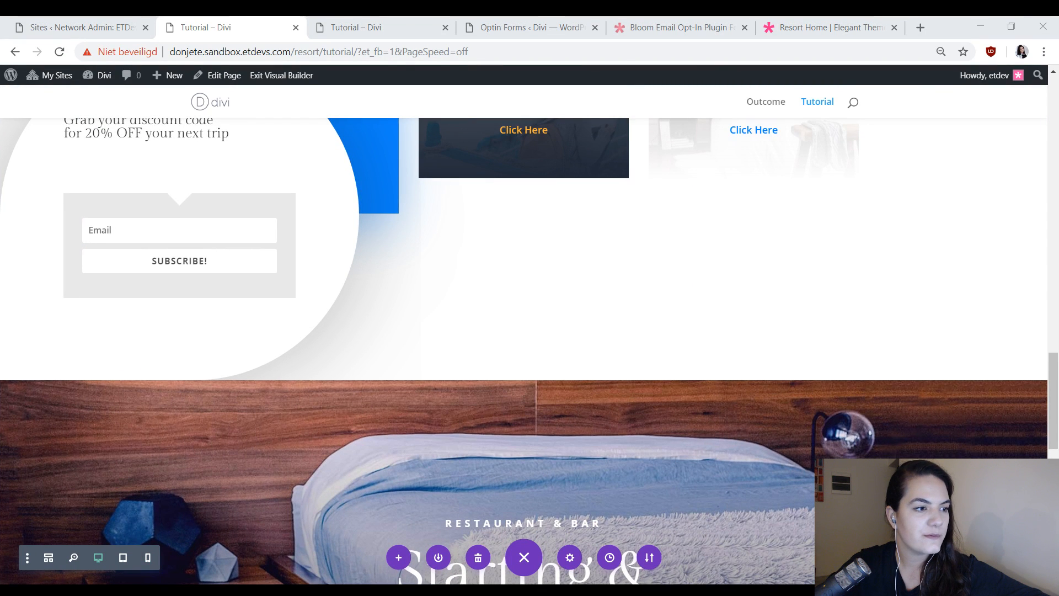
{"action": "scroll", "coordinate": [546, 305], "scroll_direction": "up", "scroll_amount": 10}
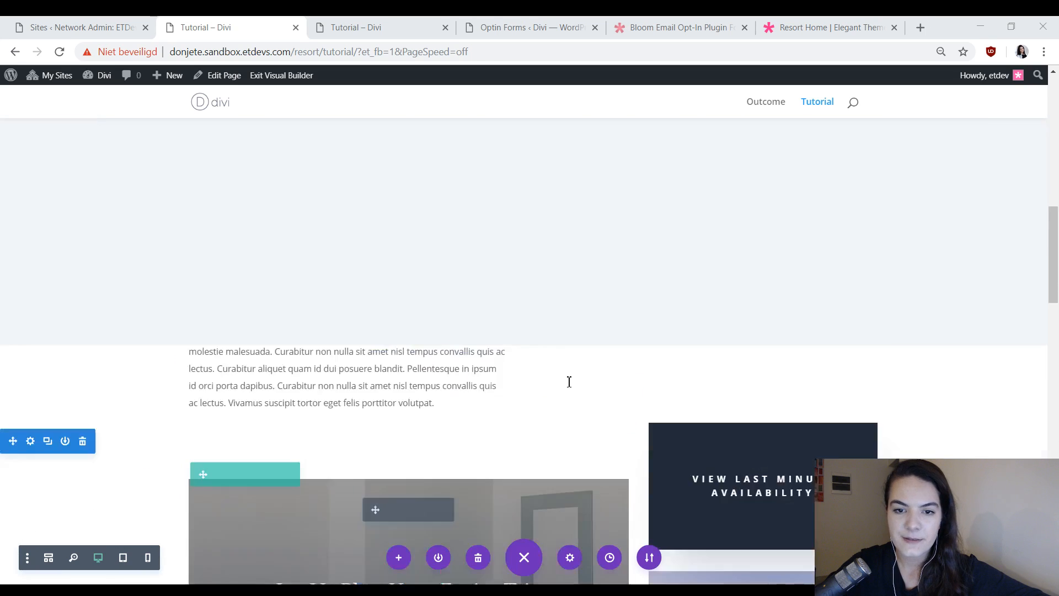
{"action": "scroll", "coordinate": [569, 382], "scroll_direction": "up", "scroll_amount": 12}
{"action": "scroll", "coordinate": [652, 394], "scroll_direction": "down", "scroll_amount": 10}
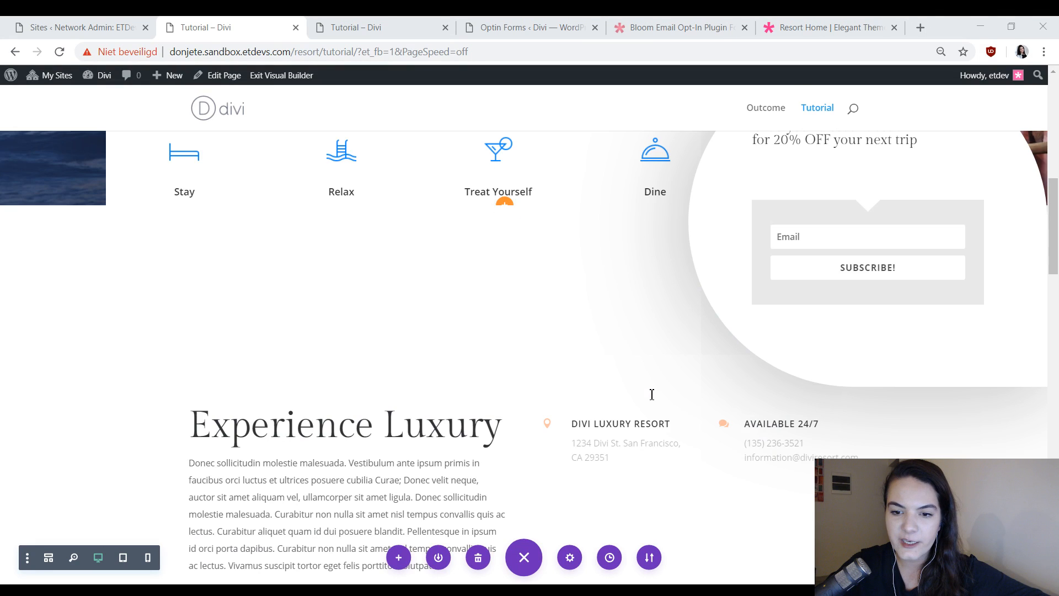
{"action": "scroll", "coordinate": [652, 395], "scroll_direction": "up", "scroll_amount": 5}
{"action": "scroll", "coordinate": [587, 347], "scroll_direction": "down", "scroll_amount": 10}
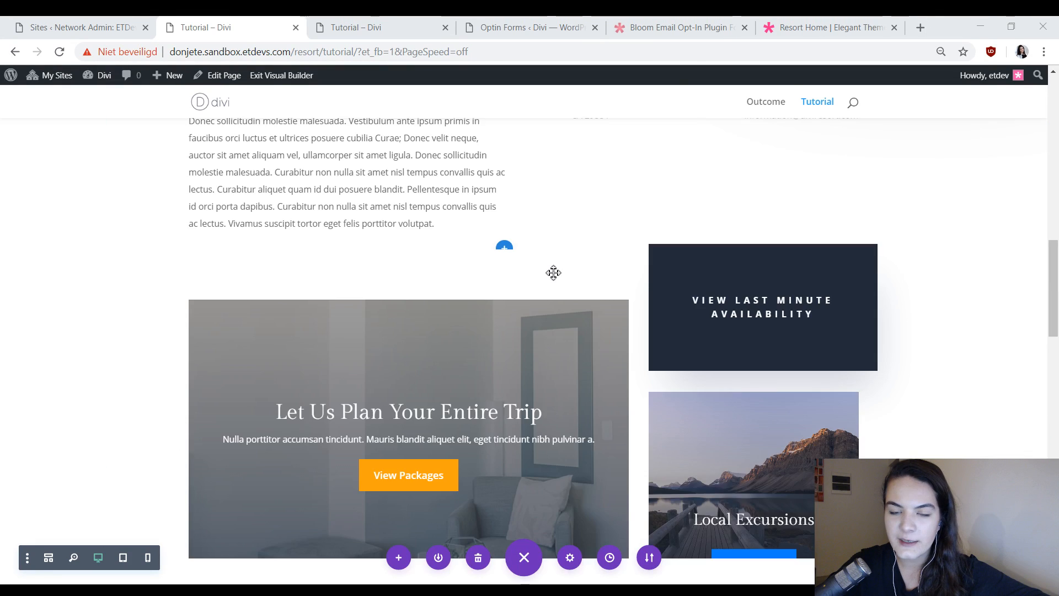
Duplicate the opt-in row beside Single Rooms and move the copy into the Restaurant & Bar section with the bed photo.
{"action": "scroll", "coordinate": [553, 273], "scroll_direction": "down", "scroll_amount": 10}
{"action": "scroll", "coordinate": [333, 307], "scroll_direction": "up", "scroll_amount": 7}
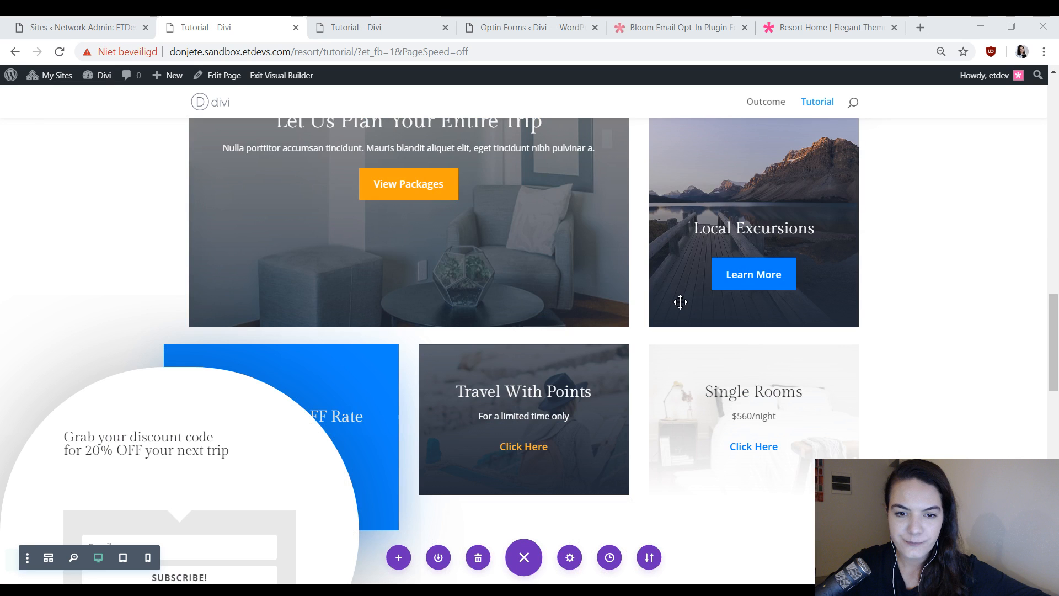
{"action": "scroll", "coordinate": [680, 302], "scroll_direction": "up", "scroll_amount": 6}
{"action": "scroll", "coordinate": [144, 320], "scroll_direction": "down", "scroll_amount": 10}
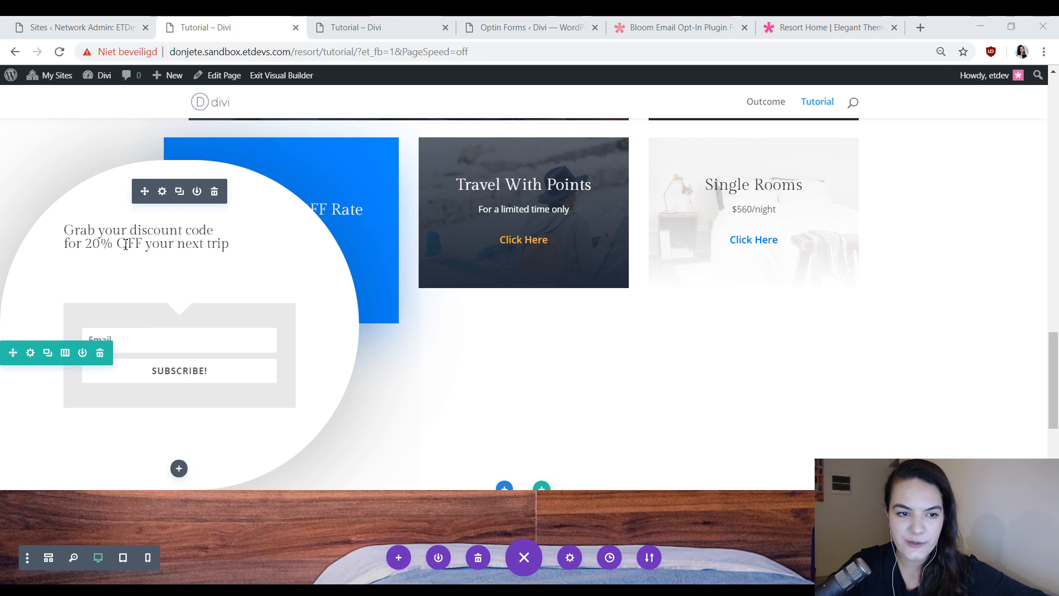
{"action": "key", "text": "ctrl+v"}
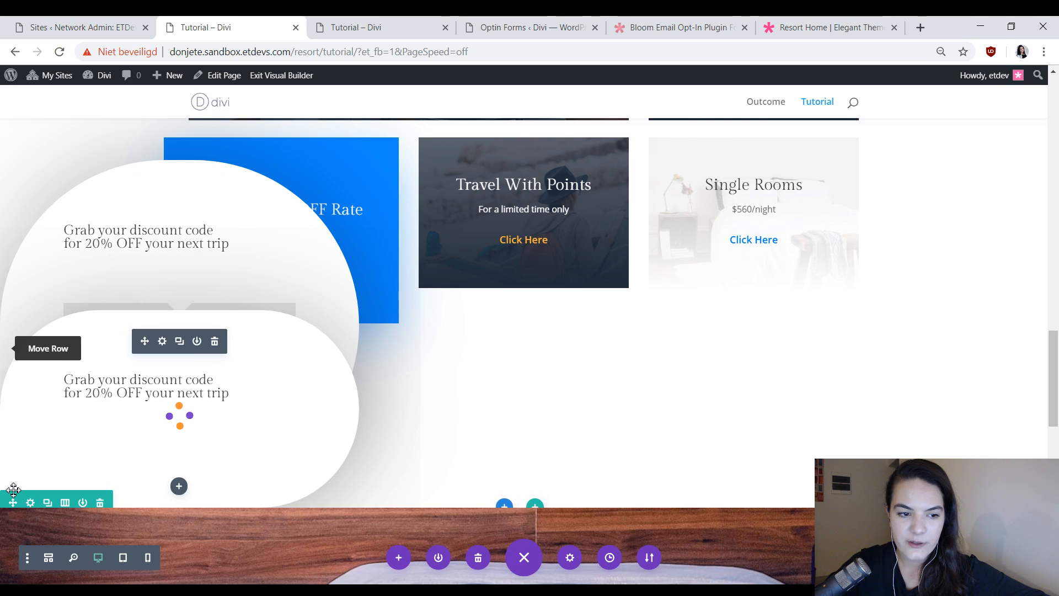
{"action": "left_click_drag", "start_coordinate": [16, 502], "coordinate": [559, 241]}
{"action": "scroll", "coordinate": [423, 189], "scroll_direction": "up", "scroll_amount": 10}
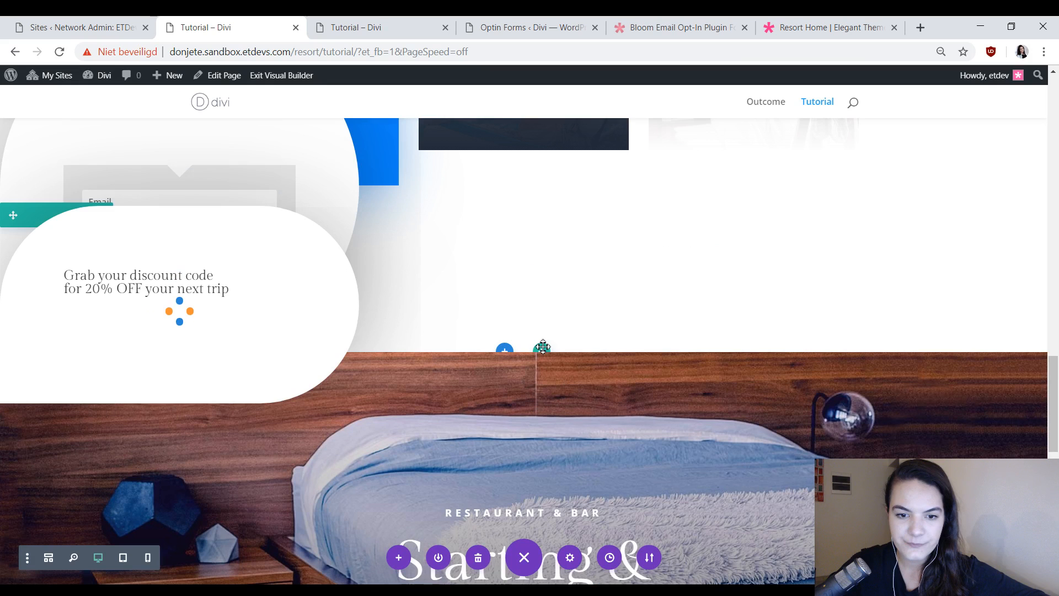
Clear the copied opt-in's desktop top margin in its spacing settings.
{"action": "mouse_move", "coordinate": [161, 248]}
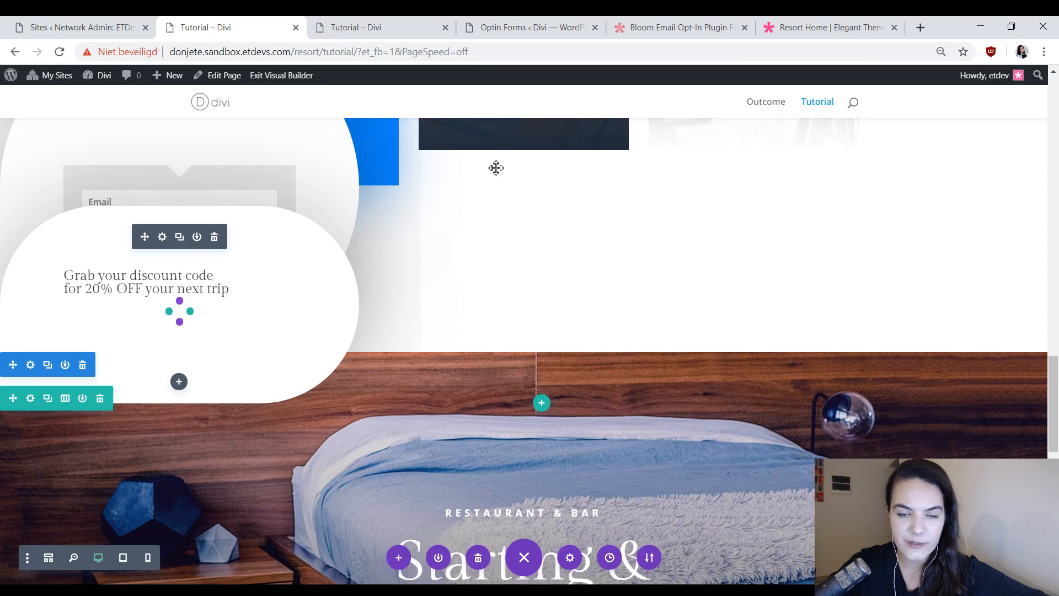
{"action": "left_click", "coordinate": [794, 169]}
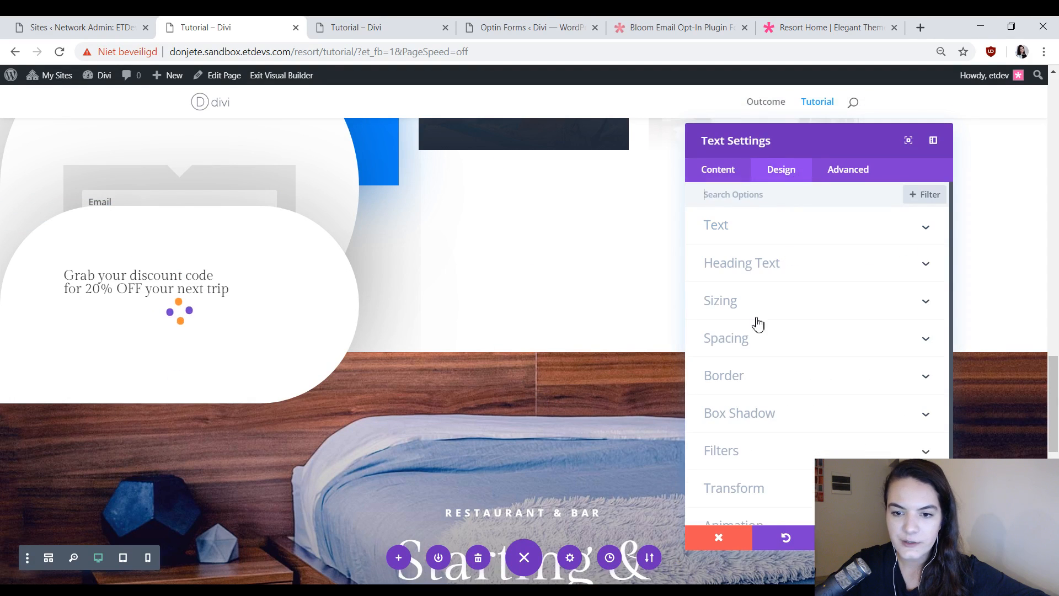
{"action": "left_click", "coordinate": [744, 351]}
{"action": "left_click", "coordinate": [731, 284]}
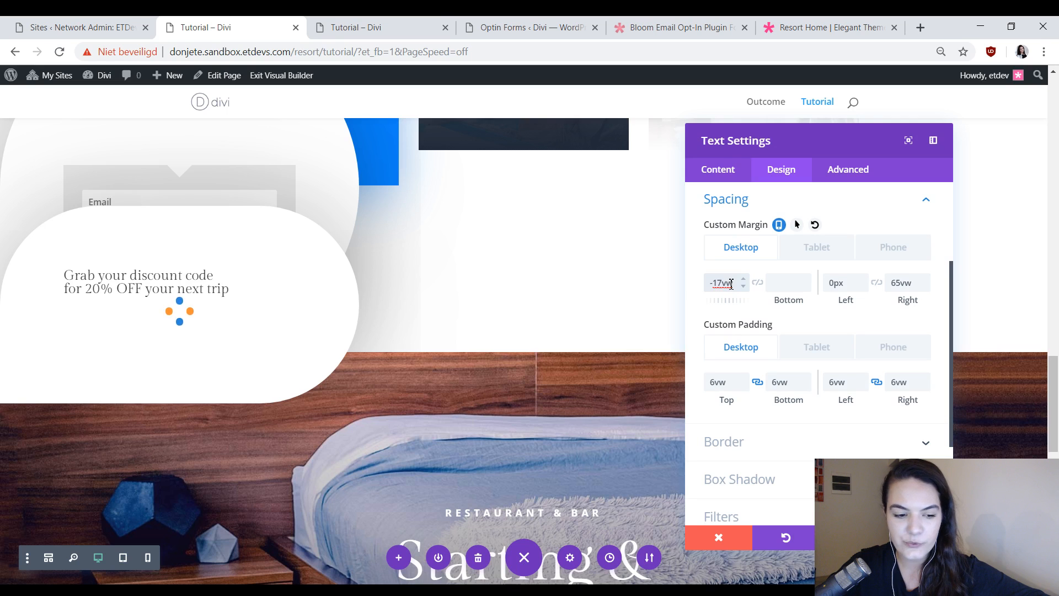
{"action": "key", "text": "ctrl+a"}
{"action": "key", "text": "BackSpace"}
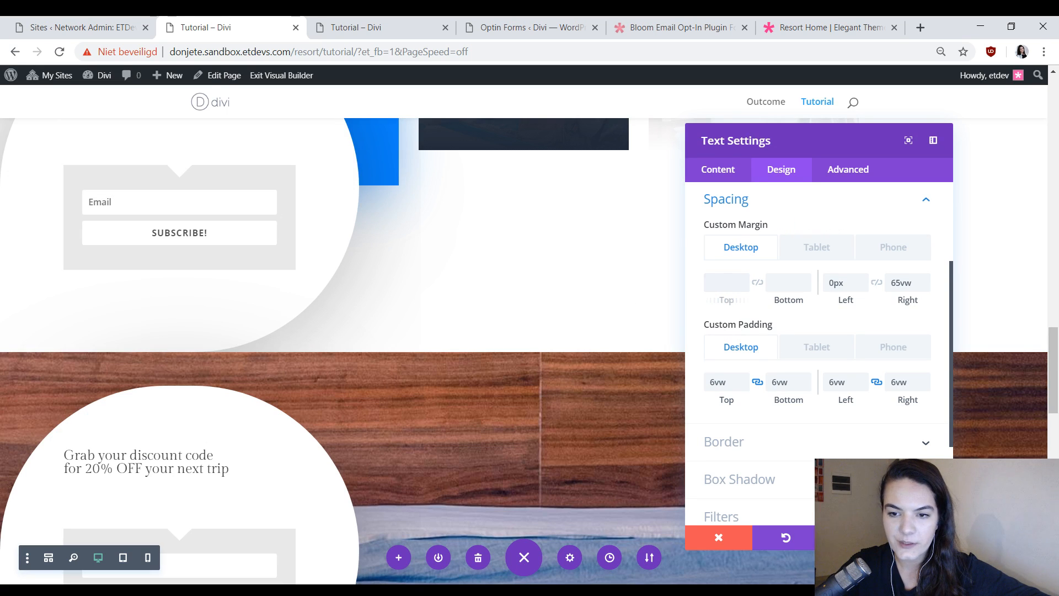
{"action": "left_click", "coordinate": [369, 372]}
Remove the Restaurant & Bar section's top padding so the copied opt-in meets the section's upper edge.
{"action": "scroll", "coordinate": [435, 308], "scroll_direction": "down", "scroll_amount": 1}
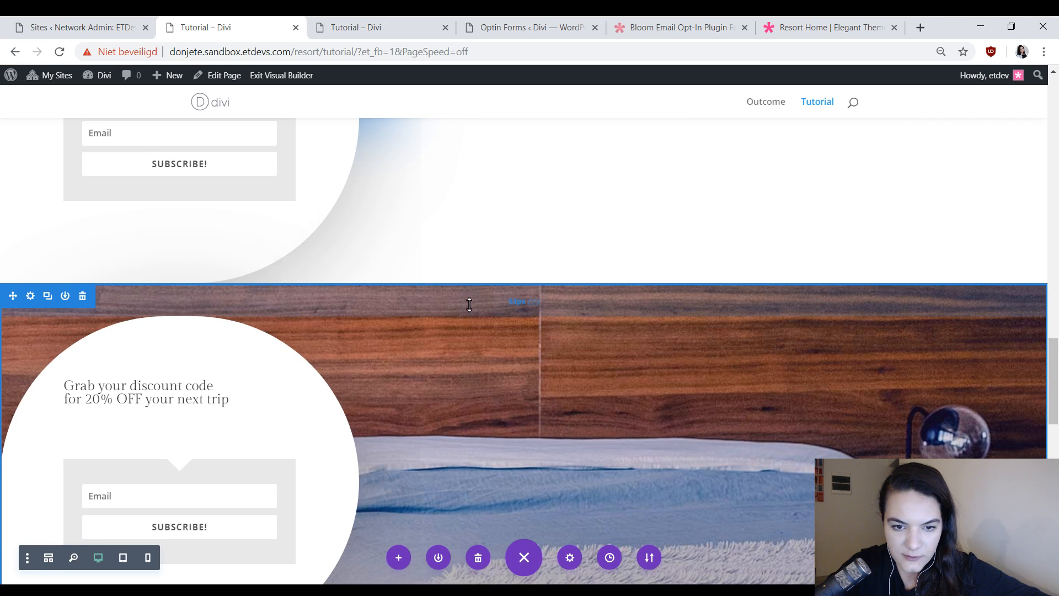
{"action": "left_click_drag", "start_coordinate": [470, 305], "coordinate": [480, 276]}
{"action": "scroll", "coordinate": [163, 196], "scroll_direction": "down", "scroll_amount": 2}
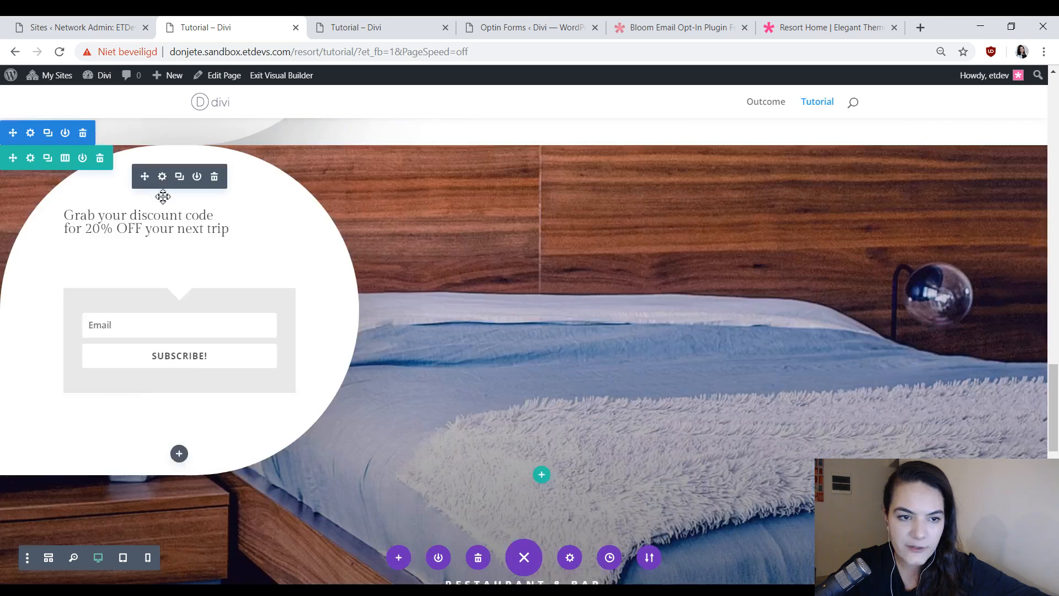
Set the copied opt-in's bottom-left corner radius to 500vw and clear its top-left radius.
{"action": "left_click", "coordinate": [162, 176]}
{"action": "left_click", "coordinate": [781, 170]}
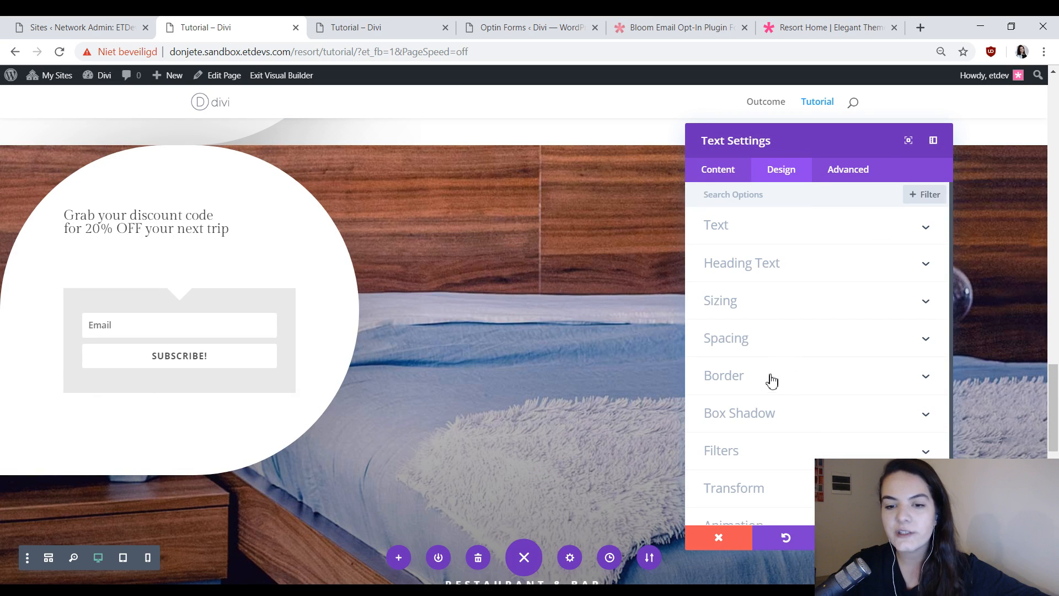
{"action": "left_click", "coordinate": [771, 380]}
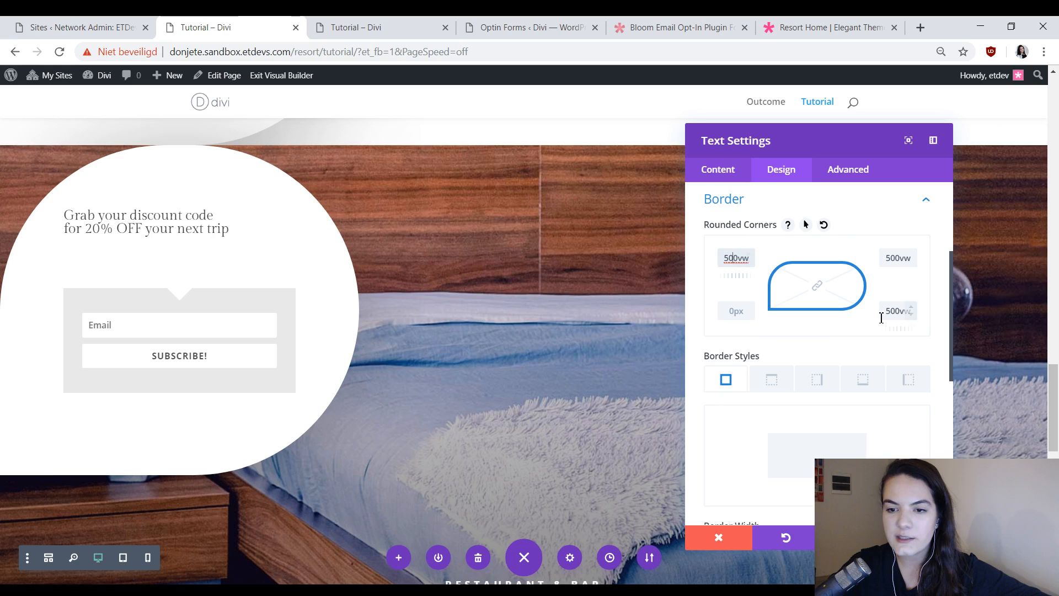
{"action": "left_click", "coordinate": [898, 261]}
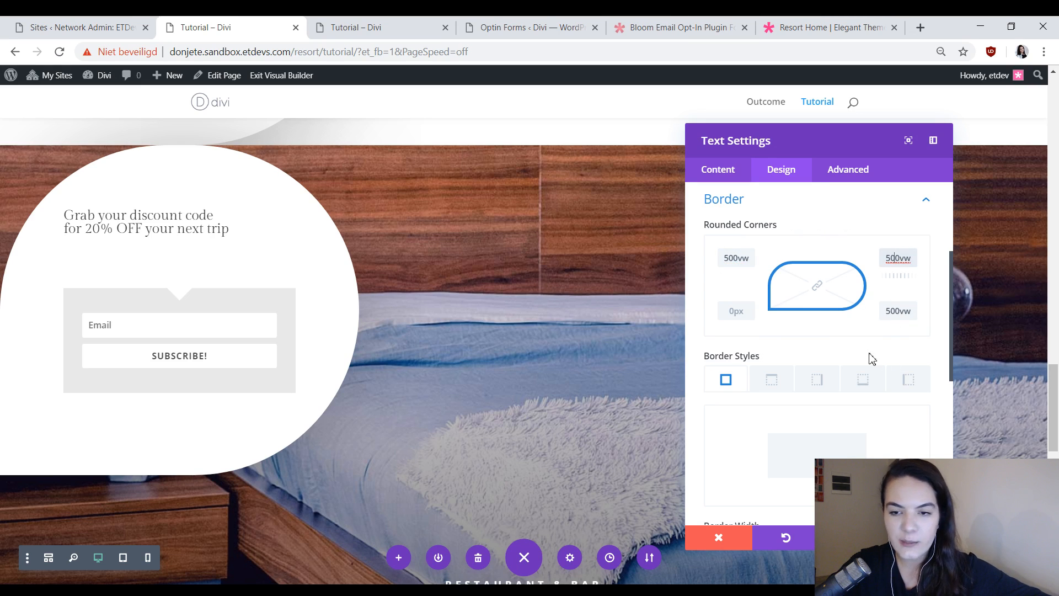
{"action": "left_click", "coordinate": [894, 313]}
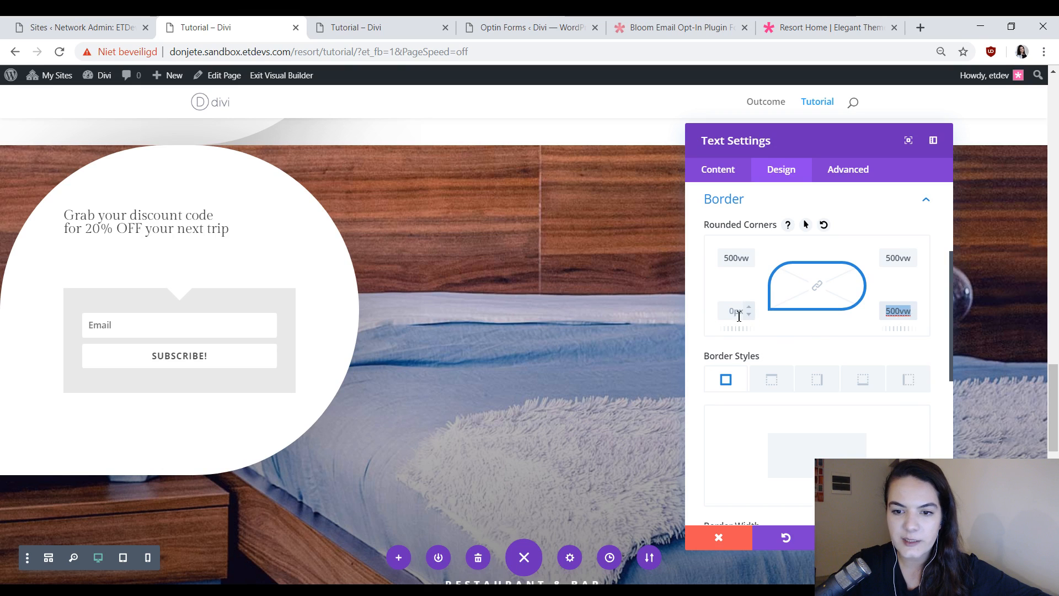
{"action": "type", "text": "500vw"}
{"action": "left_click", "coordinate": [728, 262]}
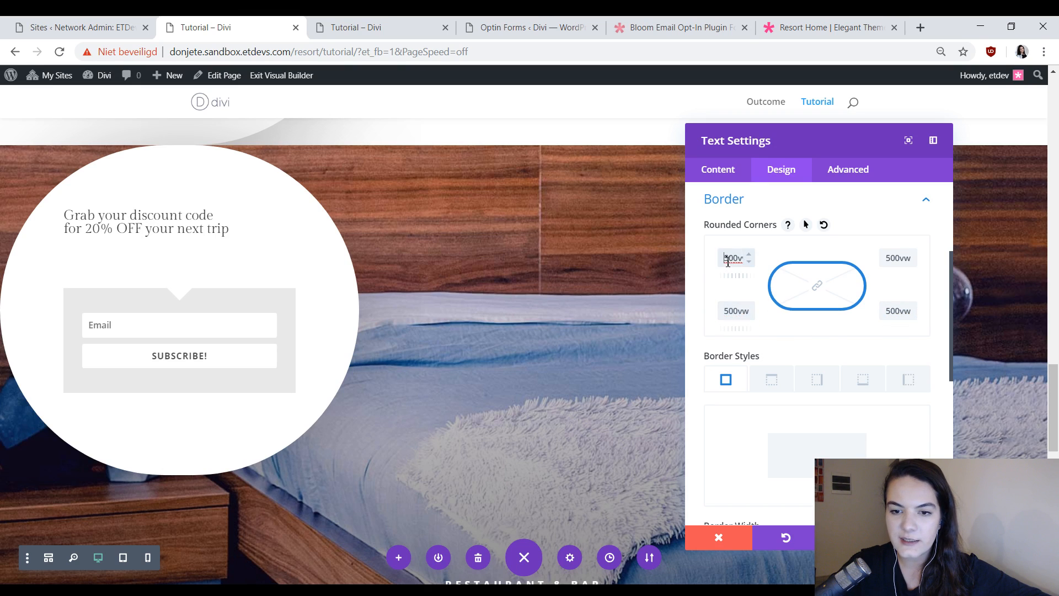
{"action": "key", "text": "BackSpace"}
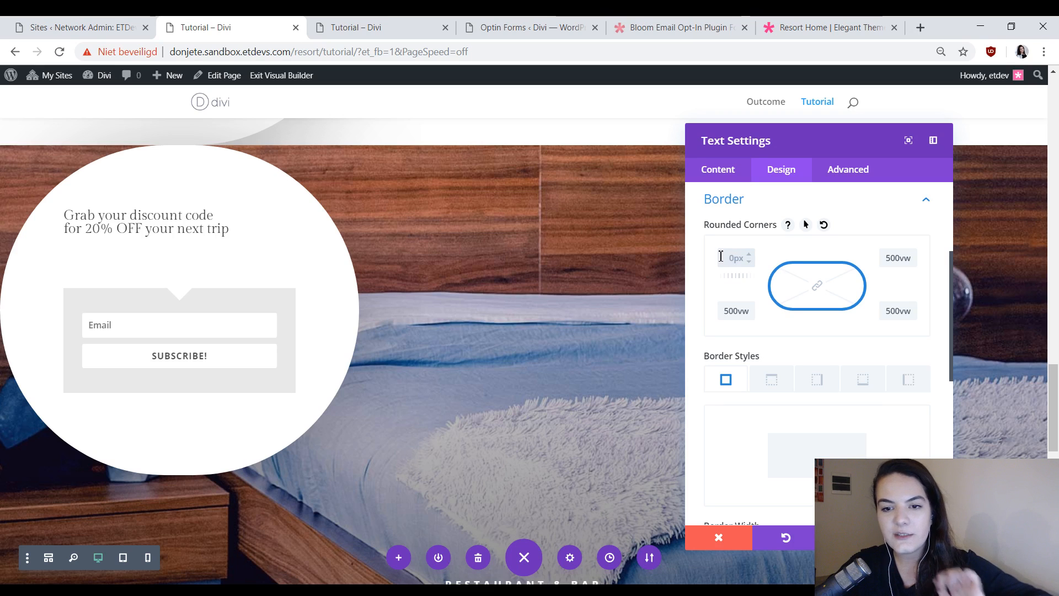
{"action": "scroll", "coordinate": [449, 225], "scroll_direction": "down", "scroll_amount": 3}
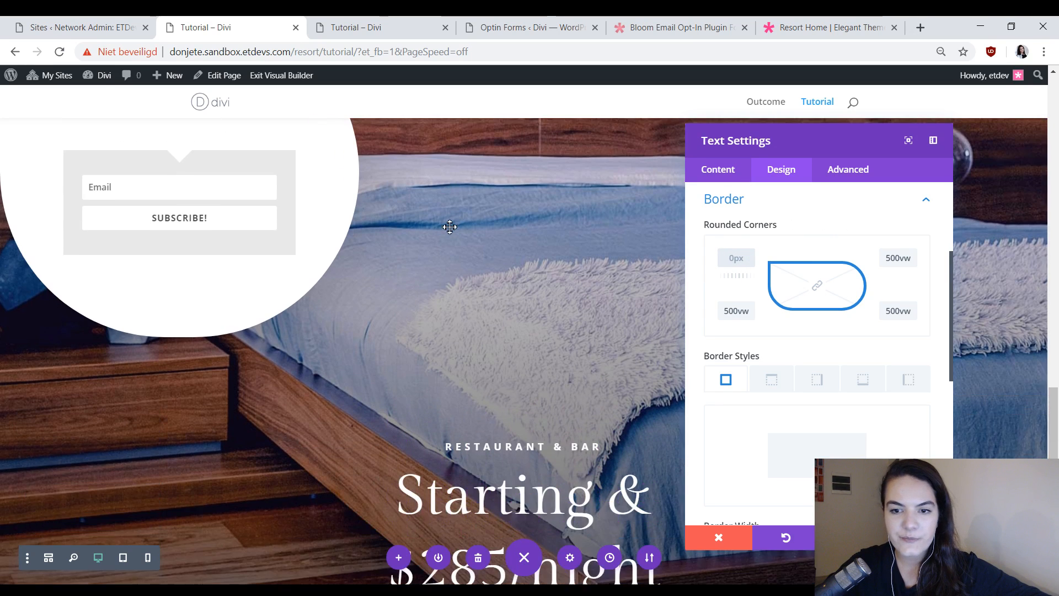
{"action": "scroll", "coordinate": [454, 226], "scroll_direction": "up", "scroll_amount": 1}
{"action": "scroll", "coordinate": [485, 227], "scroll_direction": "up", "scroll_amount": 1}
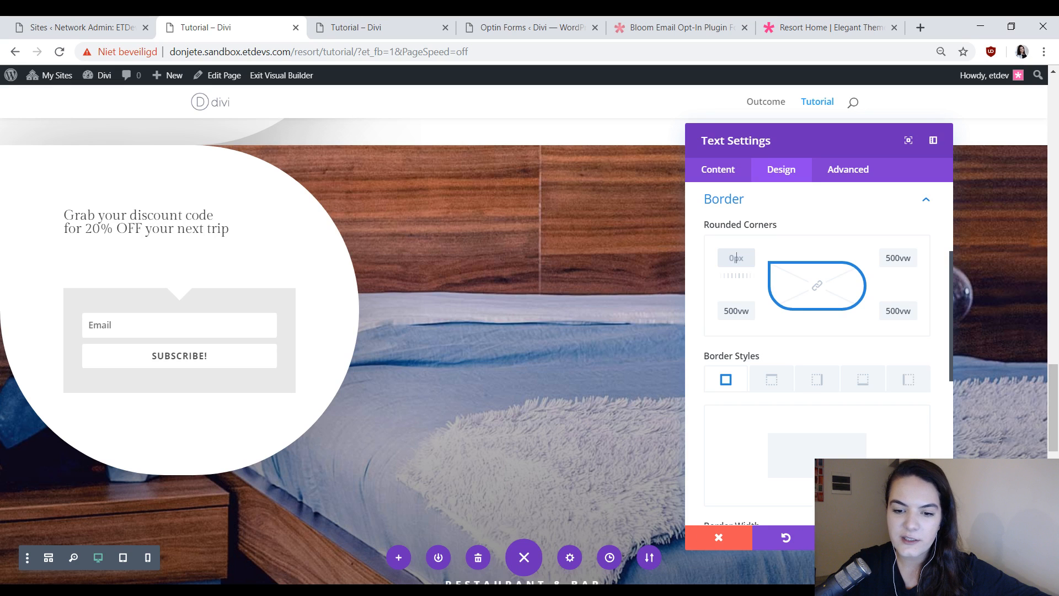
{"action": "key", "text": "Return"}
Examine the Roll animation settings, including direction and delay, of the first opt-in beside the amenities icons.
{"action": "scroll", "coordinate": [572, 310], "scroll_direction": "up", "scroll_amount": 6}
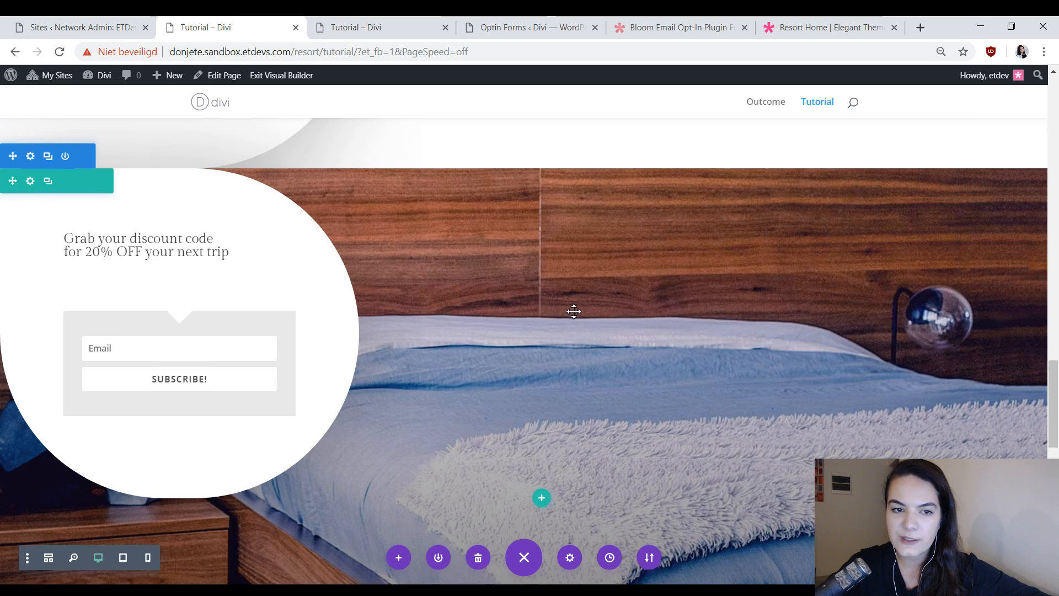
{"action": "scroll", "coordinate": [335, 367], "scroll_direction": "down", "scroll_amount": 3}
{"action": "scroll", "coordinate": [331, 365], "scroll_direction": "up", "scroll_amount": 6}
{"action": "scroll", "coordinate": [280, 404], "scroll_direction": "up", "scroll_amount": 10}
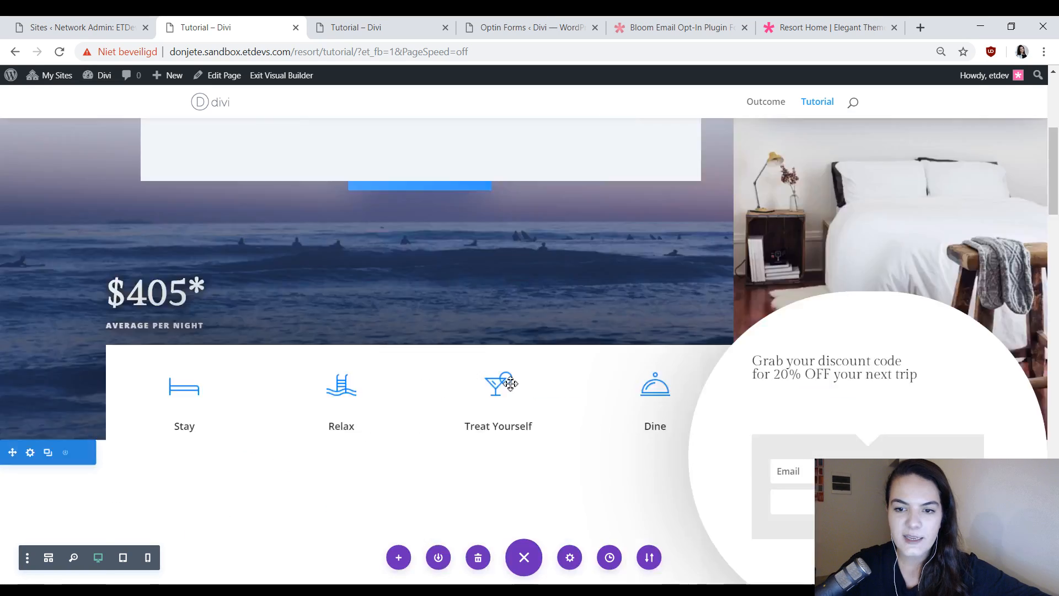
{"action": "scroll", "coordinate": [852, 161], "scroll_direction": "down", "scroll_amount": 5}
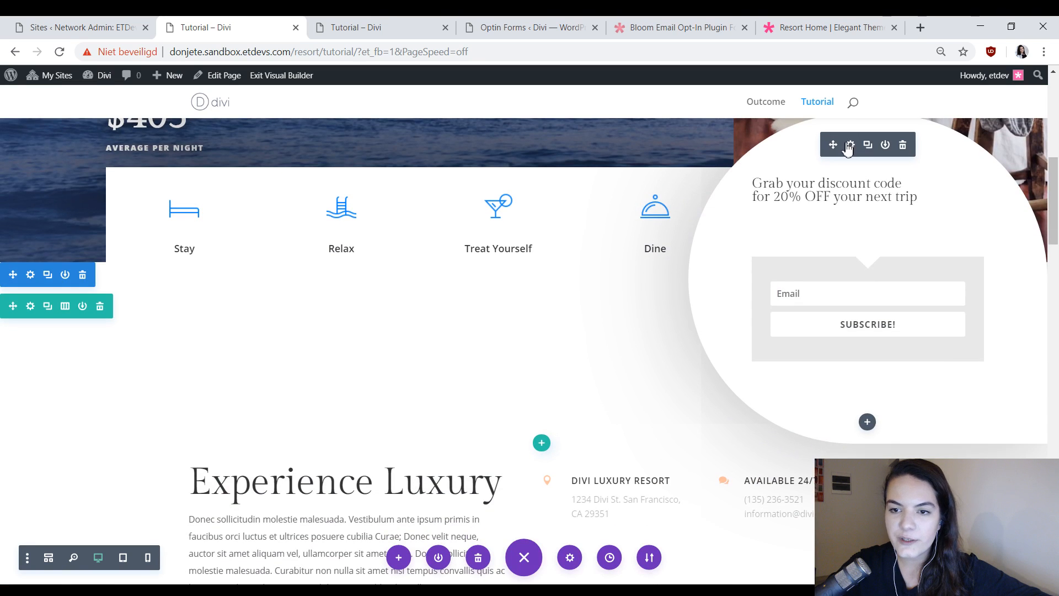
{"action": "left_click", "coordinate": [850, 144]}
{"action": "left_click_drag", "start_coordinate": [792, 138], "coordinate": [628, 138]}
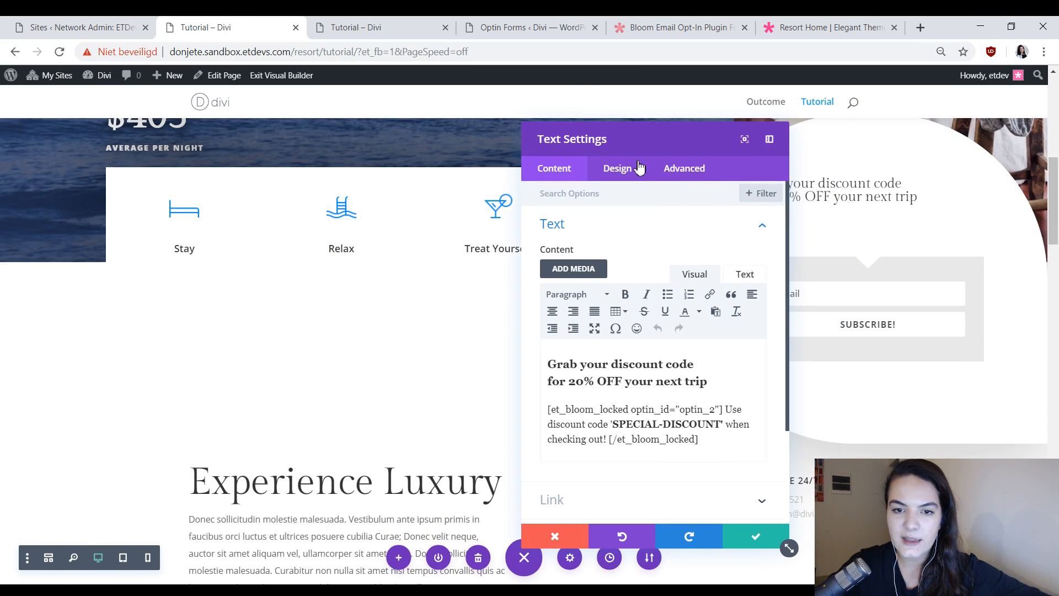
{"action": "left_click", "coordinate": [617, 168]}
{"action": "scroll", "coordinate": [629, 386], "scroll_direction": "down", "scroll_amount": 2}
{"action": "left_click", "coordinate": [618, 444]}
{"action": "scroll", "coordinate": [695, 331], "scroll_direction": "down", "scroll_amount": 5}
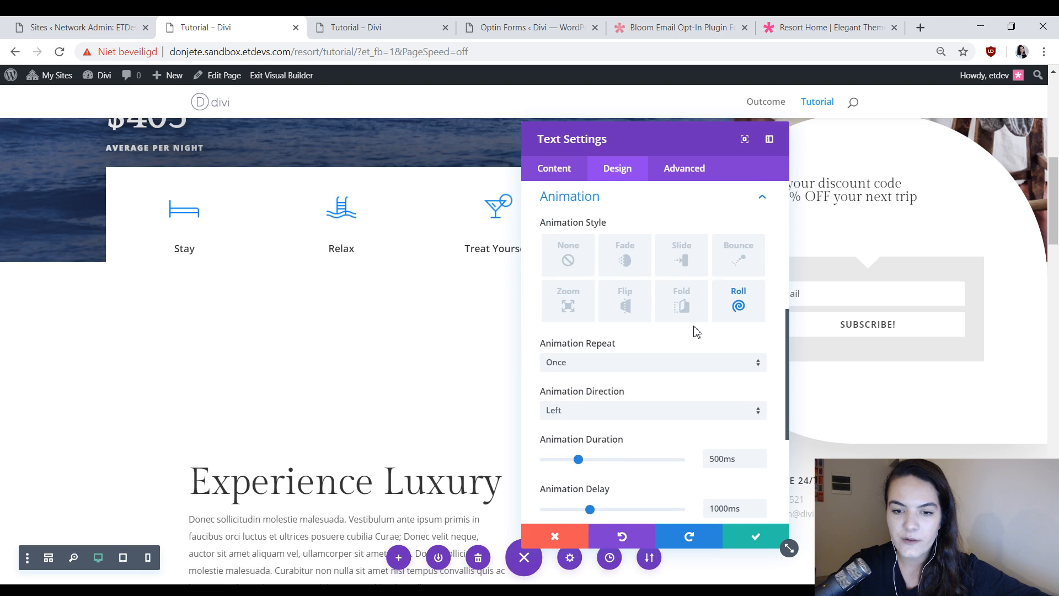
{"action": "left_click", "coordinate": [715, 368]}
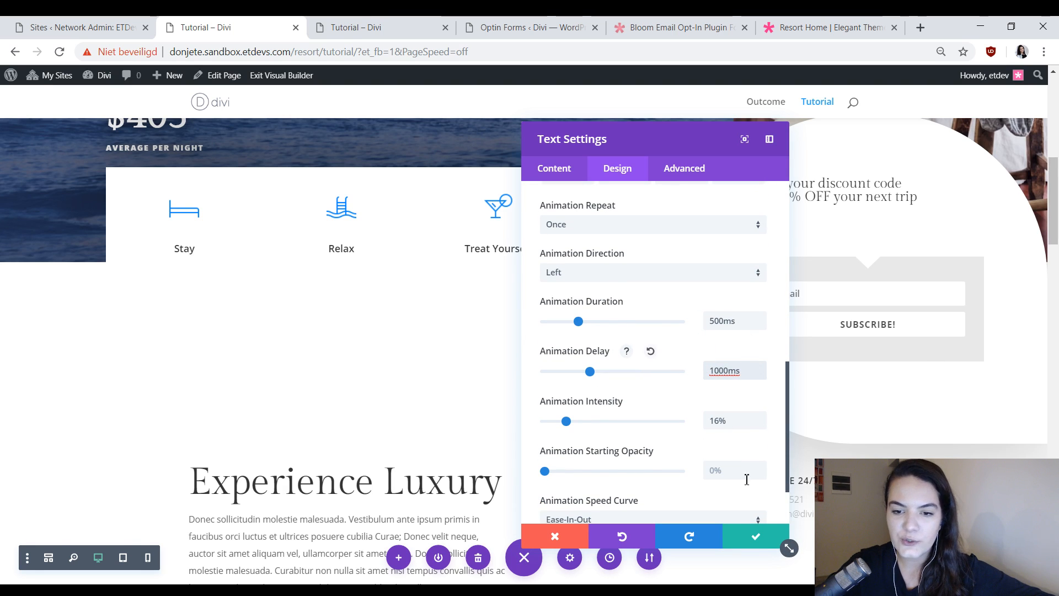
{"action": "left_click", "coordinate": [755, 536]}
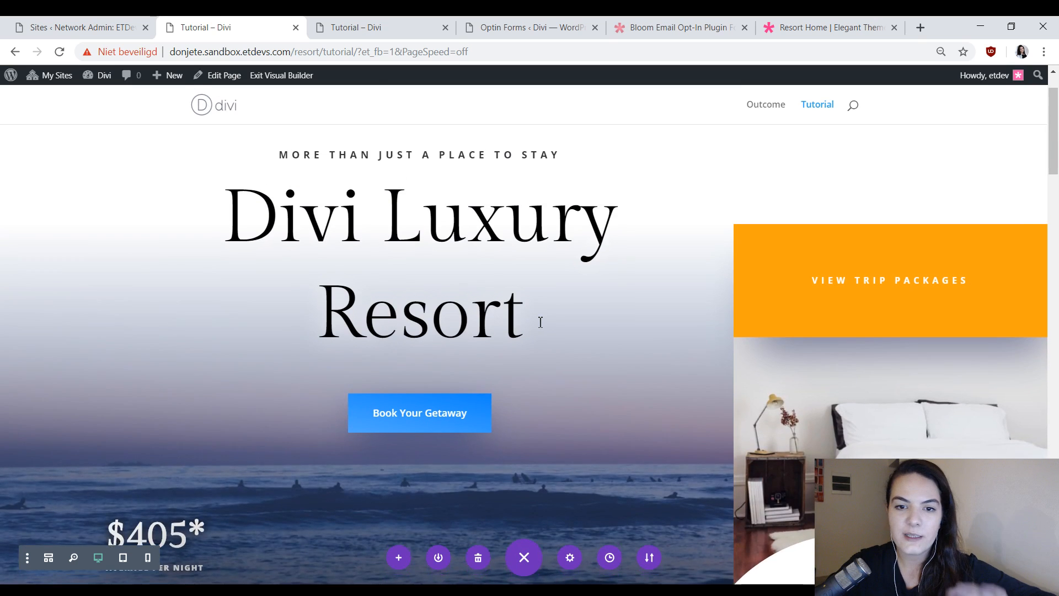
Review the opt-ins down the page and exit the visual builder to the live Tutorial page.
{"action": "scroll", "coordinate": [606, 330], "scroll_direction": "down", "scroll_amount": 13}
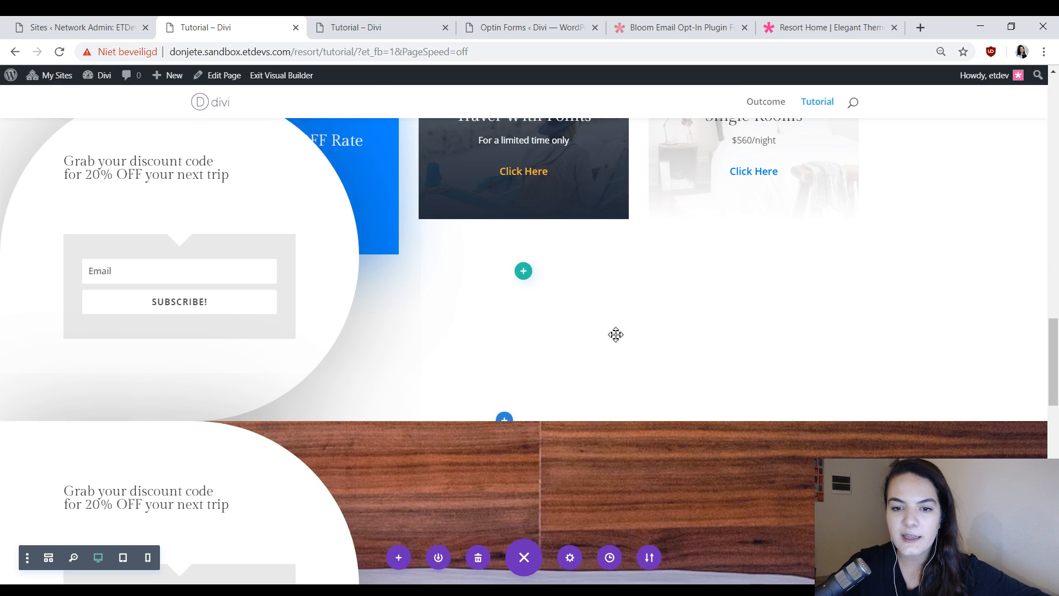
{"action": "scroll", "coordinate": [615, 335], "scroll_direction": "down", "scroll_amount": 5}
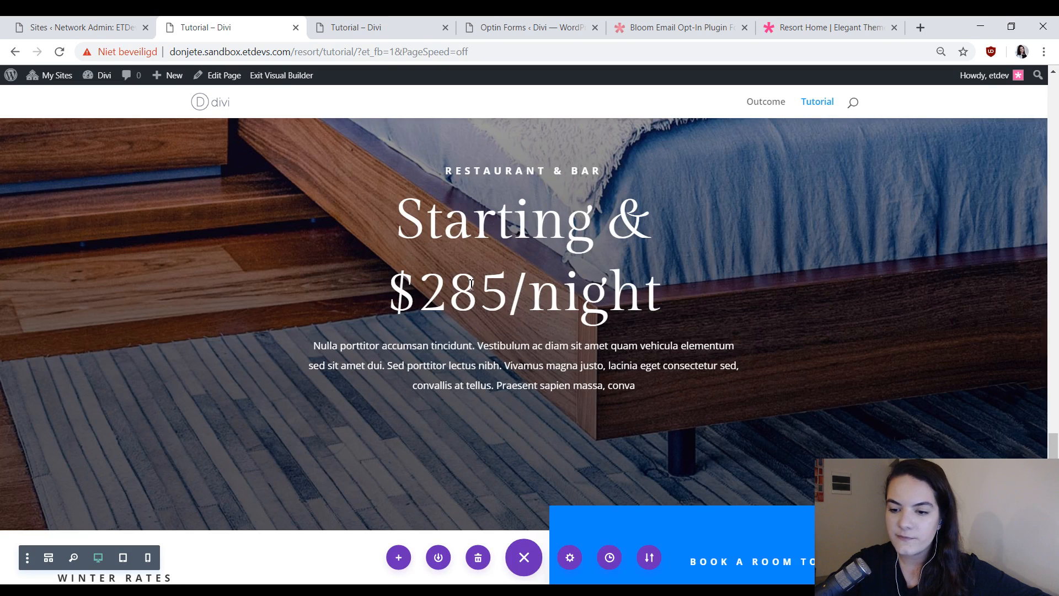
{"action": "scroll", "coordinate": [325, 196], "scroll_direction": "up", "scroll_amount": 5}
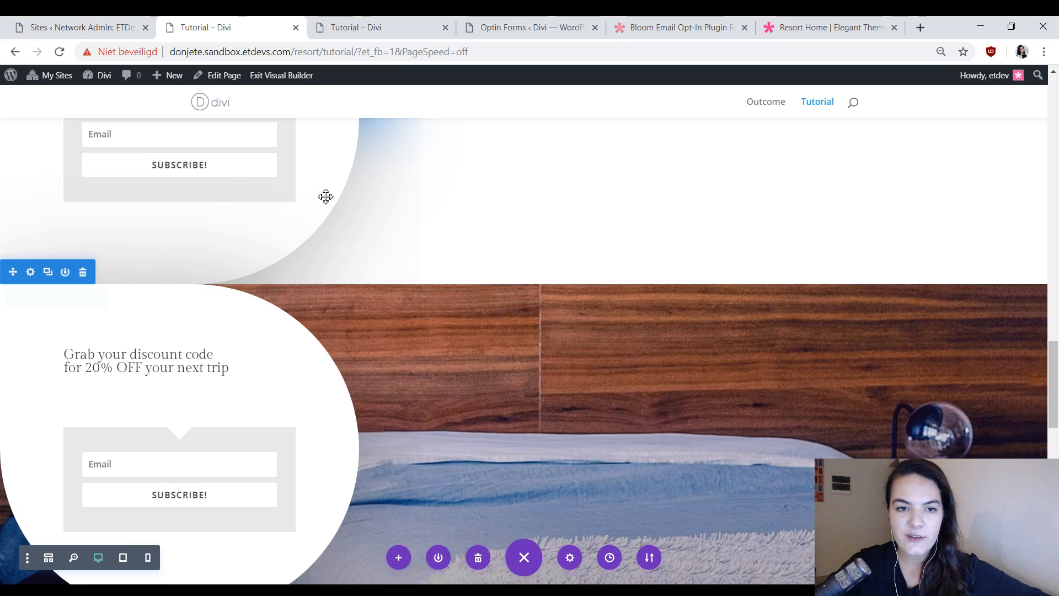
{"action": "left_click", "coordinate": [281, 76]}
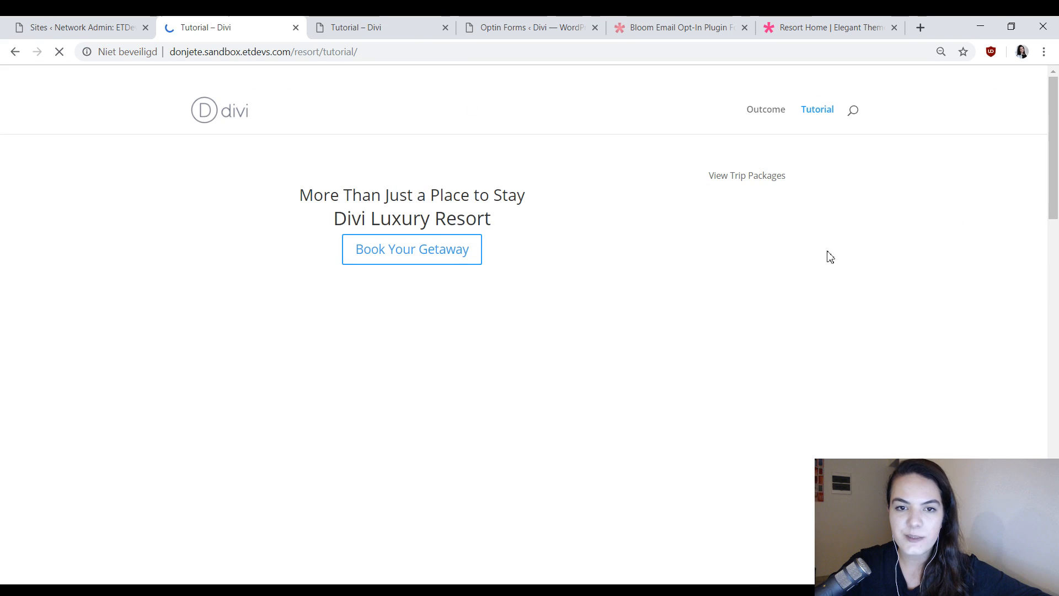
Subscribe with a test email address in the first opt-in to unlock the discount code.
{"action": "scroll", "coordinate": [858, 271], "scroll_direction": "down", "scroll_amount": 8}
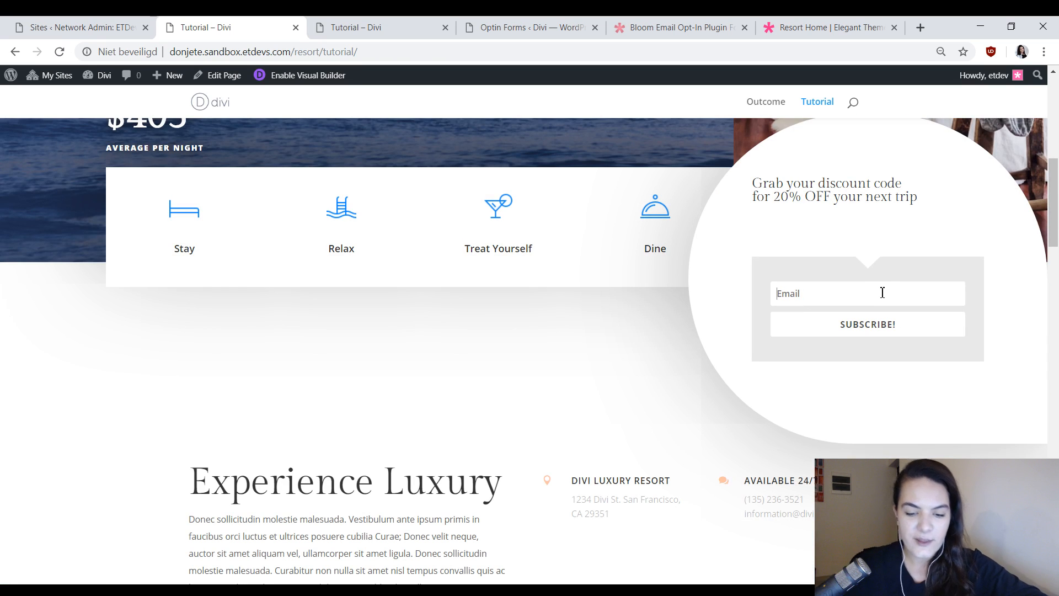
{"action": "type", "text": "test2"}
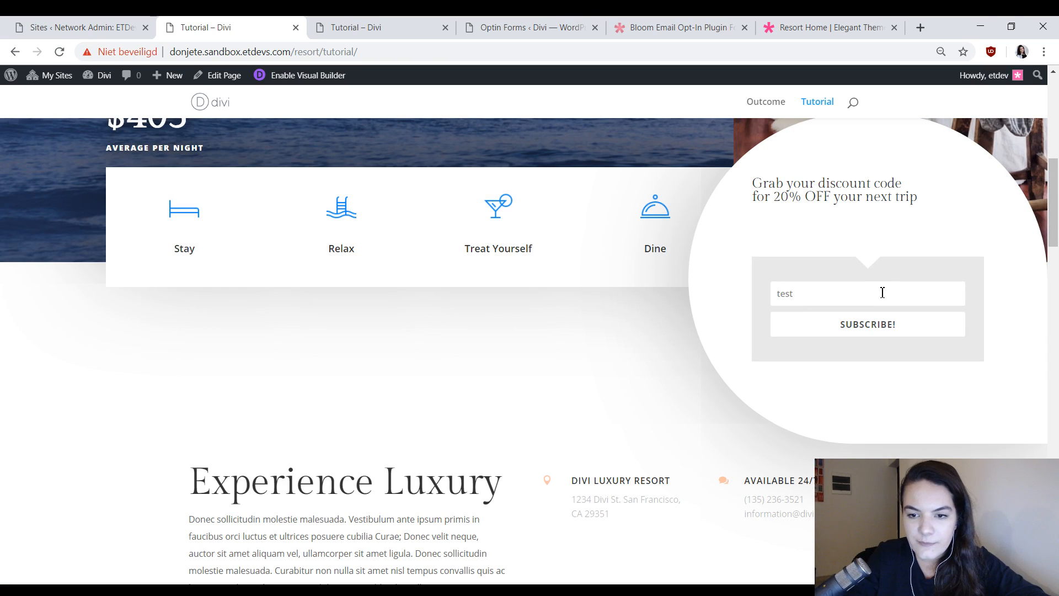
{"action": "type", "text": "@test.com"}
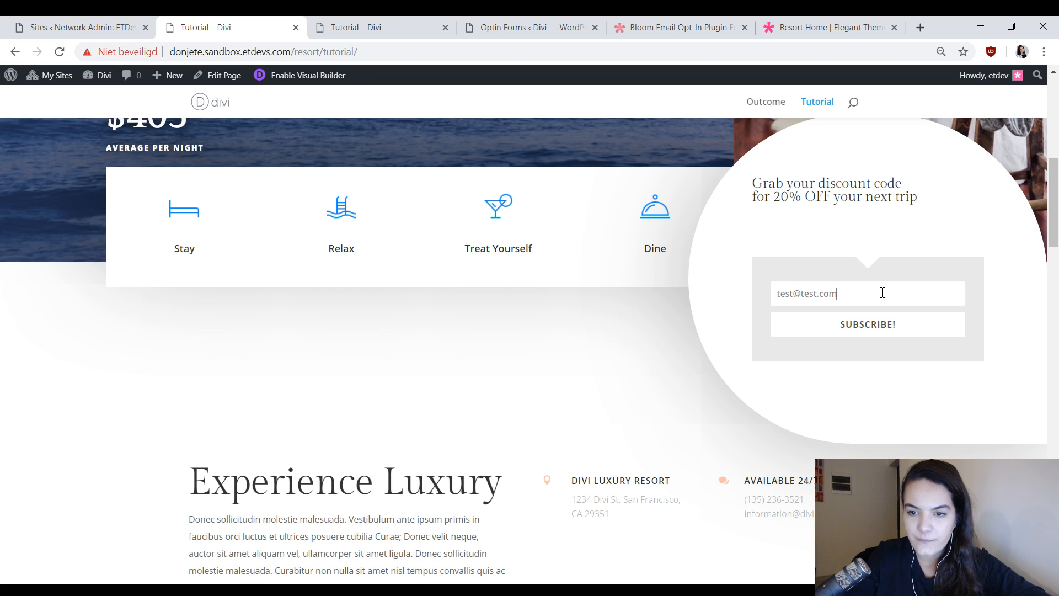
{"action": "left_click", "coordinate": [869, 338]}
{"action": "scroll", "coordinate": [974, 305], "scroll_direction": "up", "scroll_amount": 1}
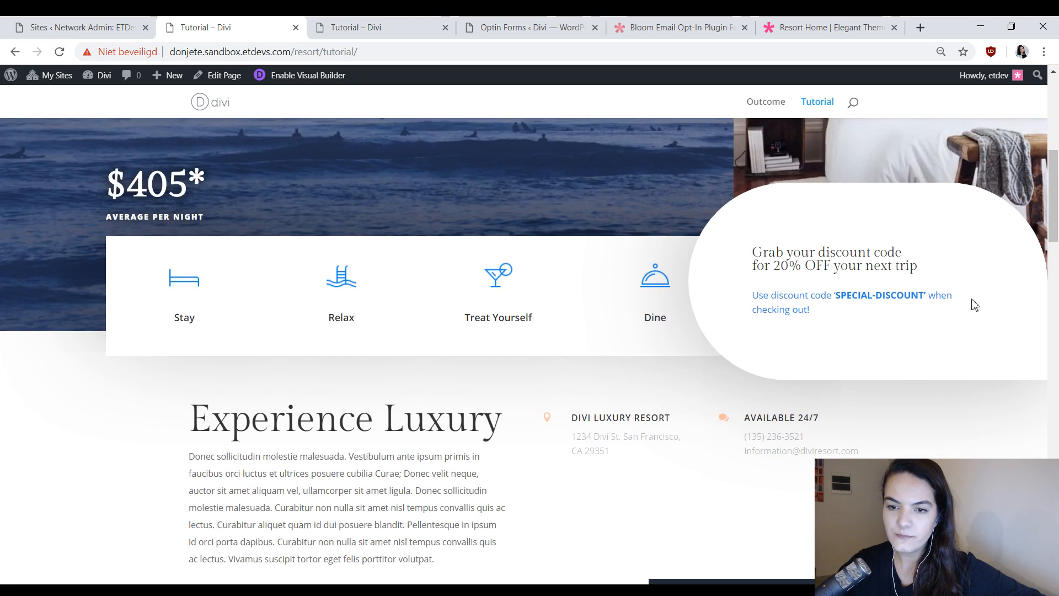